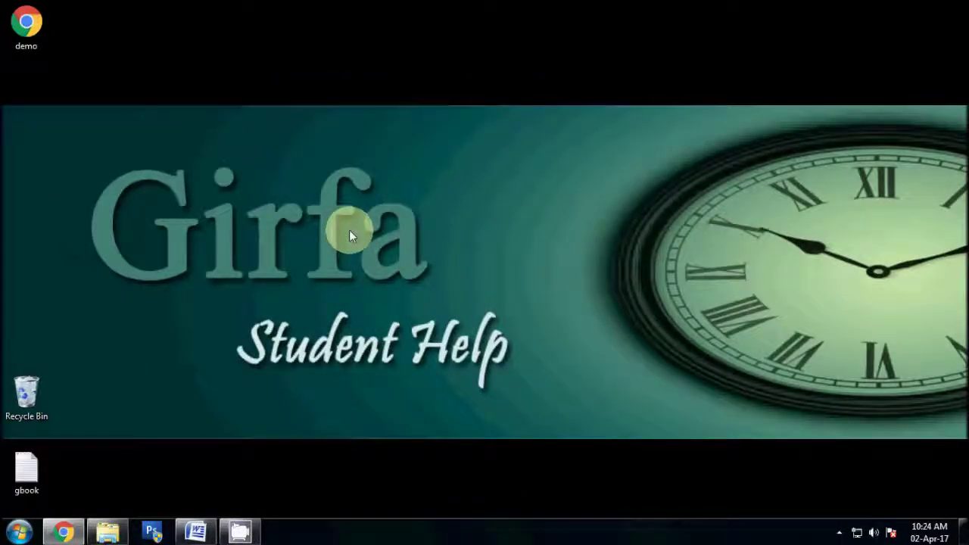
Step: Bring the 'Introduction to computers' Word document to the front from the taskbar
{"action": "left_click", "coordinate": [195, 532]}
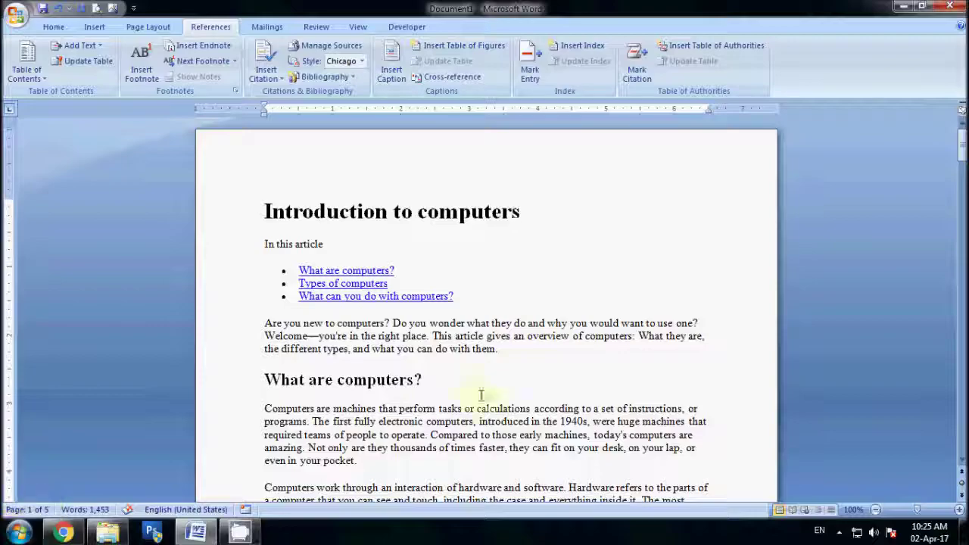
{"action": "mouse_move", "coordinate": [961, 148]}
{"action": "left_mouse_down"}
{"action": "mouse_move", "coordinate": [961, 454]}
{"action": "mouse_move", "coordinate": [954, 203]}
{"action": "left_mouse_up"}
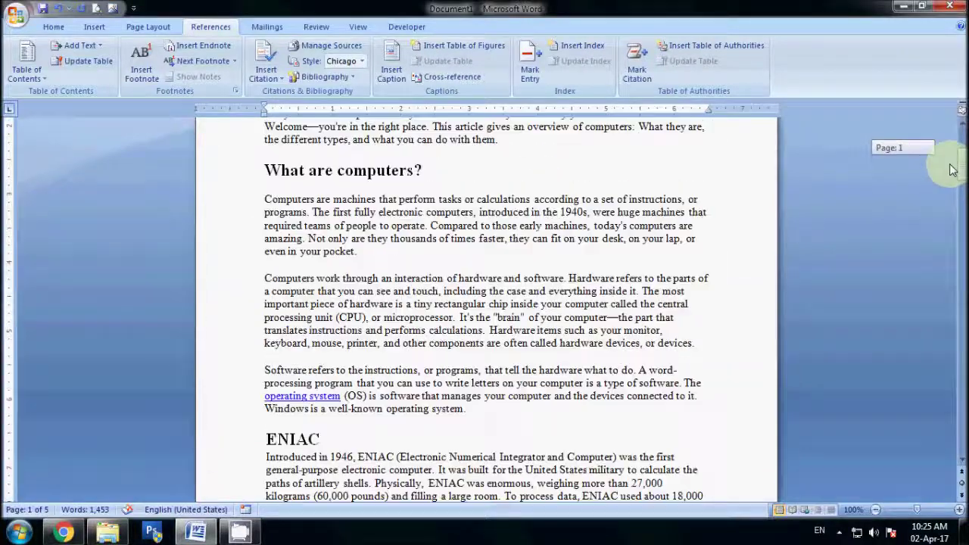
{"action": "left_click_drag", "start_coordinate": [954, 203], "coordinate": [954, 136]}
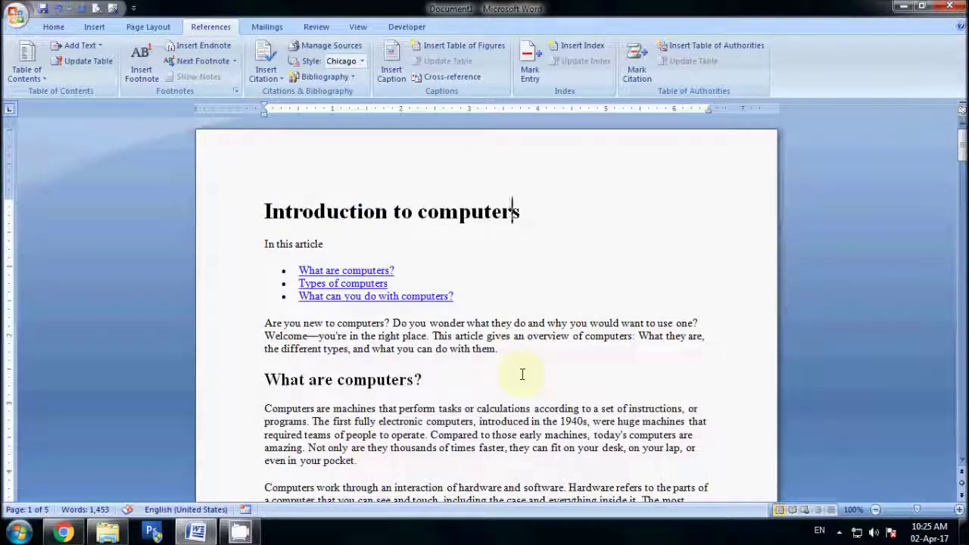
{"action": "left_click", "coordinate": [359, 218]}
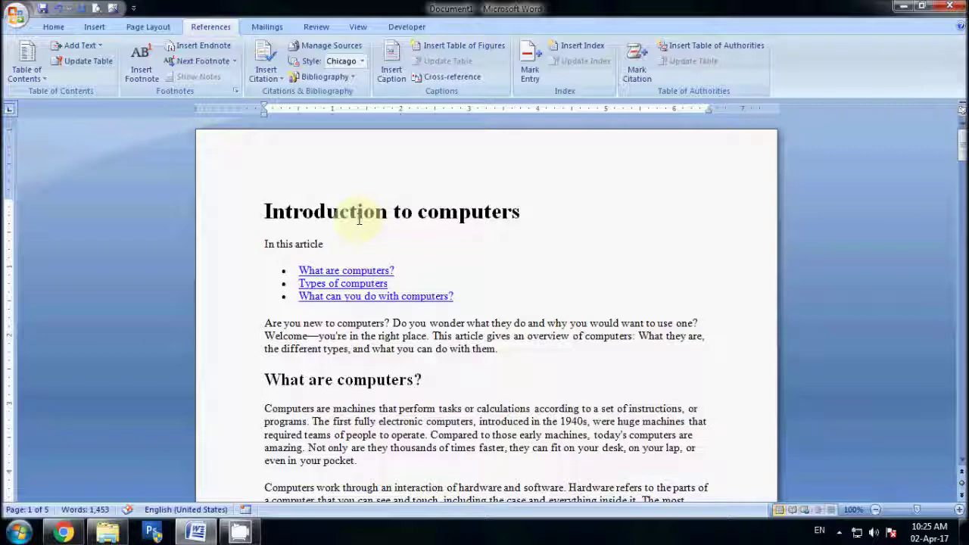
{"action": "scroll", "coordinate": [352, 386], "scroll_direction": "down", "scroll_amount": 4}
{"action": "scroll", "coordinate": [354, 388], "scroll_direction": "down", "scroll_amount": 4}
{"action": "scroll", "coordinate": [354, 388], "scroll_direction": "down", "scroll_amount": 3}
{"action": "scroll", "coordinate": [354, 388], "scroll_direction": "up", "scroll_amount": 10}
{"action": "scroll", "coordinate": [355, 387], "scroll_direction": "up", "scroll_amount": 4}
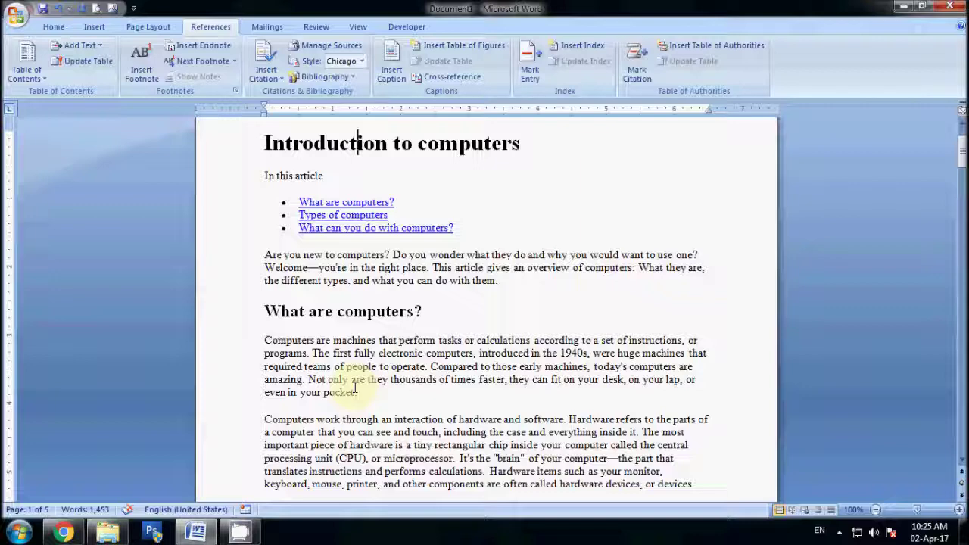
{"action": "scroll", "coordinate": [354, 387], "scroll_direction": "up", "scroll_amount": 2}
{"action": "scroll", "coordinate": [354, 387], "scroll_direction": "down", "scroll_amount": 3}
{"action": "scroll", "coordinate": [355, 386], "scroll_direction": "down", "scroll_amount": 3}
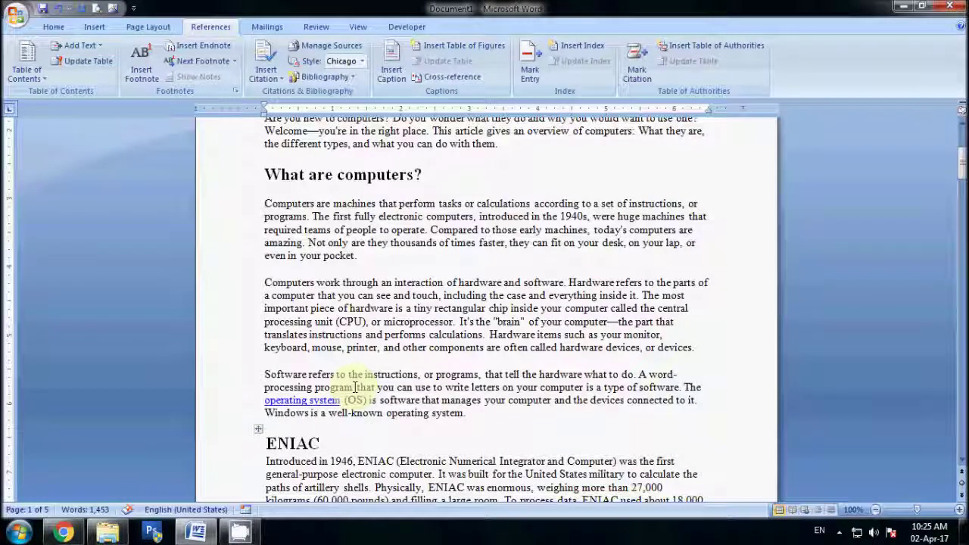
{"action": "left_click", "coordinate": [387, 257]}
Step: Add a 'Hardware' line after 'pocket.' and style it as Heading 1
{"action": "key", "text": "Return"}
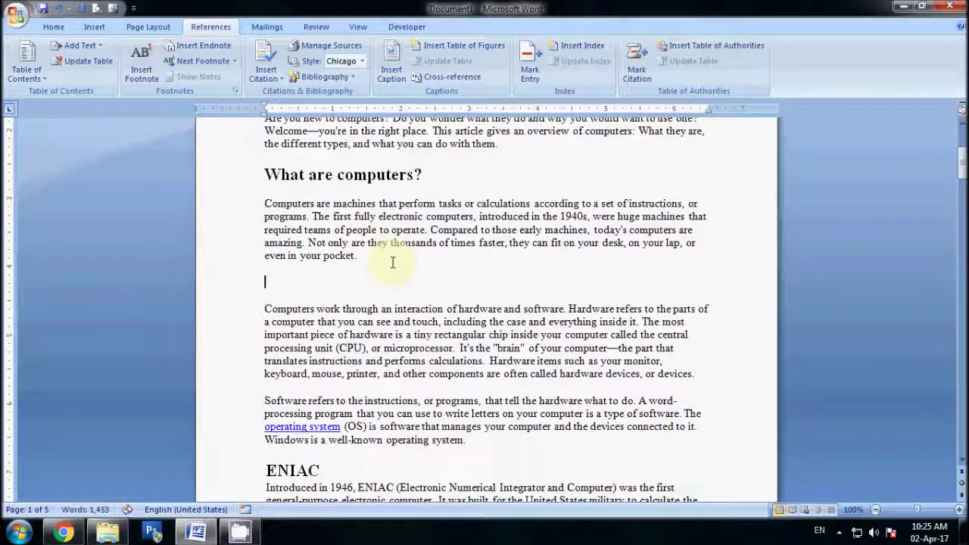
{"action": "type", "text": "Hardware"}
{"action": "left_click", "coordinate": [297, 282]}
{"action": "left_click", "coordinate": [53, 27]}
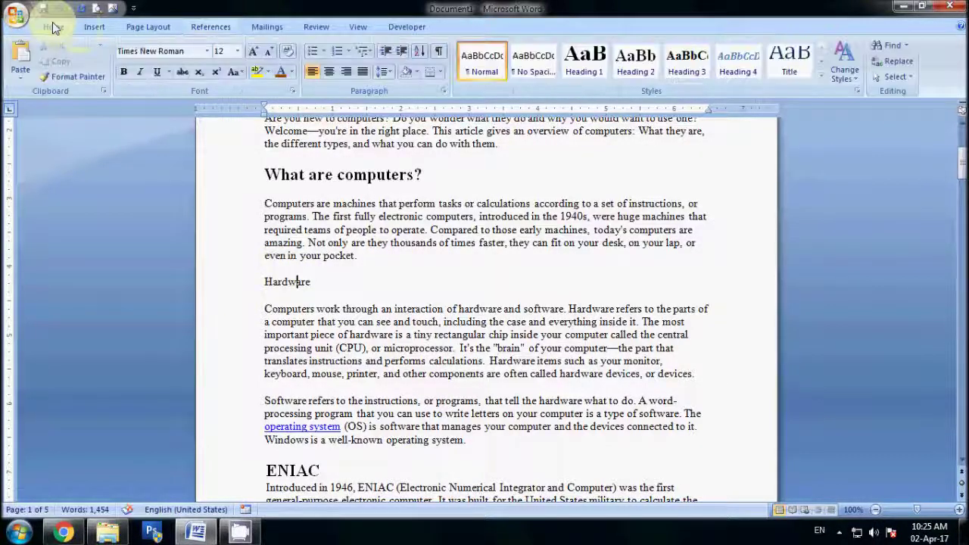
{"action": "left_click", "coordinate": [585, 60]}
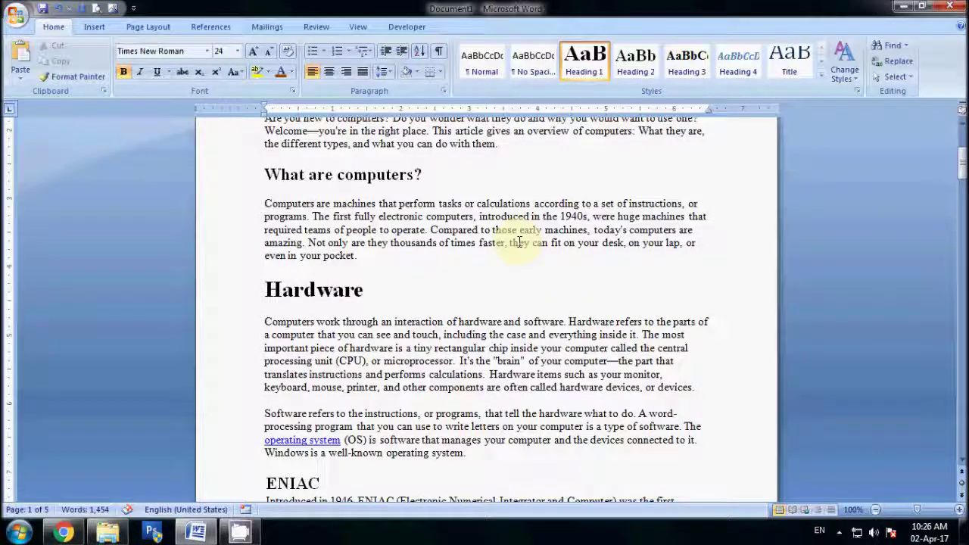
{"action": "scroll", "coordinate": [485, 277], "scroll_direction": "down", "scroll_amount": 2}
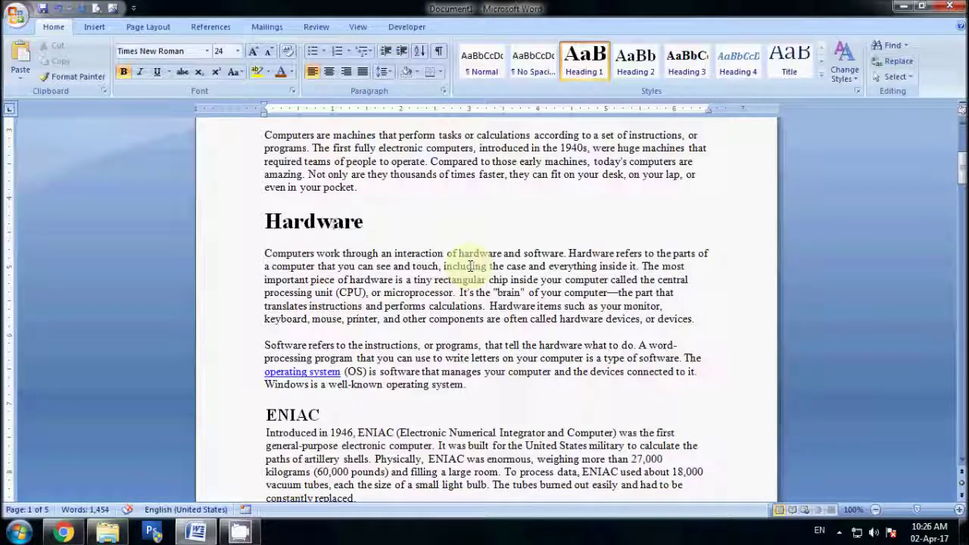
{"action": "scroll", "coordinate": [470, 266], "scroll_direction": "up", "scroll_amount": 3}
{"action": "scroll", "coordinate": [417, 372], "scroll_direction": "down", "scroll_amount": 5}
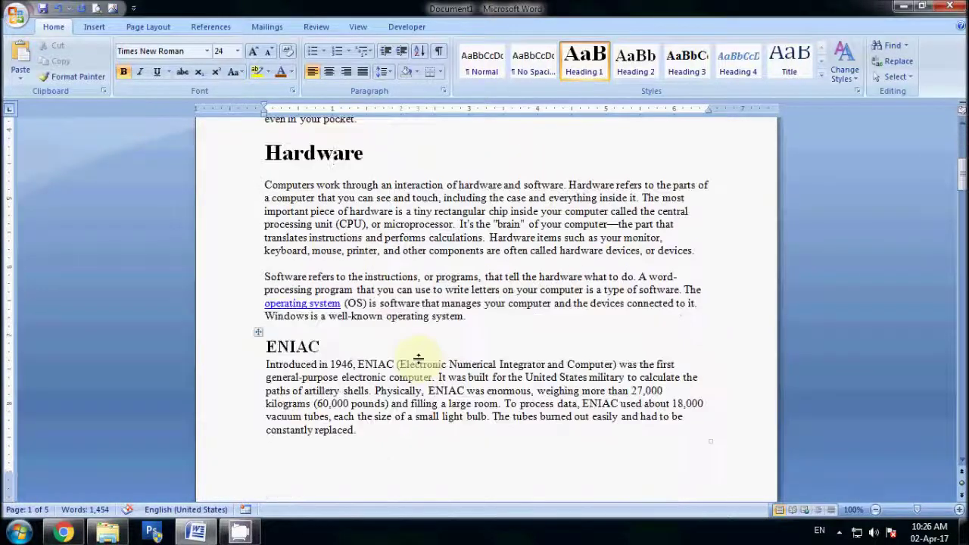
{"action": "scroll", "coordinate": [418, 357], "scroll_direction": "down", "scroll_amount": 5}
{"action": "scroll", "coordinate": [420, 358], "scroll_direction": "down", "scroll_amount": 5}
{"action": "scroll", "coordinate": [419, 358], "scroll_direction": "down", "scroll_amount": 5}
{"action": "scroll", "coordinate": [420, 358], "scroll_direction": "down", "scroll_amount": 4}
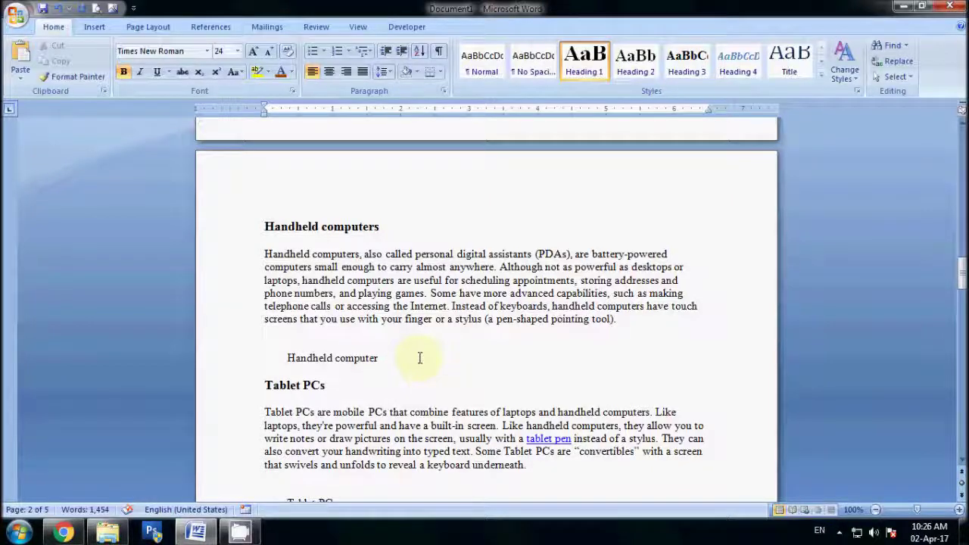
{"action": "scroll", "coordinate": [420, 358], "scroll_direction": "up", "scroll_amount": 5}
{"action": "scroll", "coordinate": [421, 358], "scroll_direction": "up", "scroll_amount": 5}
{"action": "scroll", "coordinate": [421, 357], "scroll_direction": "up", "scroll_amount": 8}
{"action": "scroll", "coordinate": [421, 357], "scroll_direction": "up", "scroll_amount": 6}
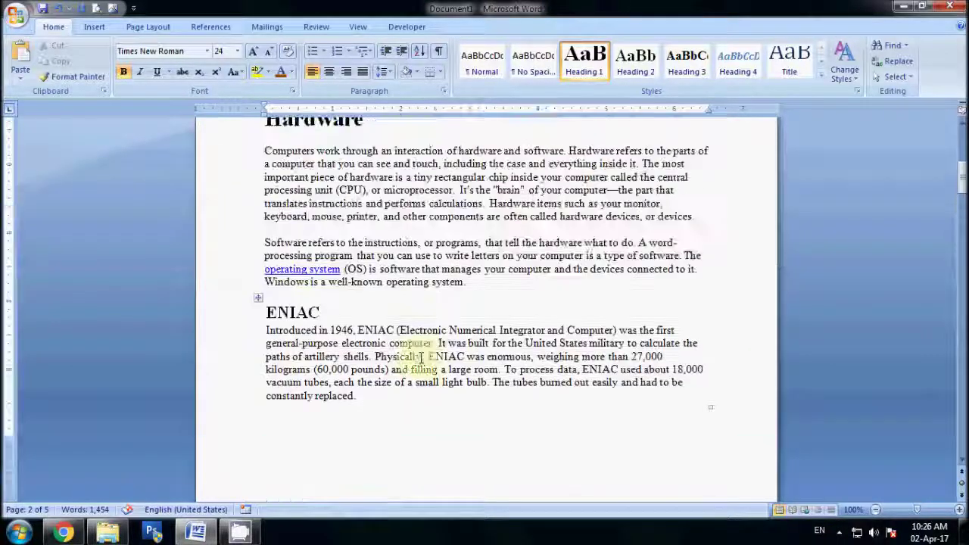
{"action": "scroll", "coordinate": [421, 357], "scroll_direction": "up", "scroll_amount": 5}
{"action": "scroll", "coordinate": [421, 358], "scroll_direction": "up", "scroll_amount": 5}
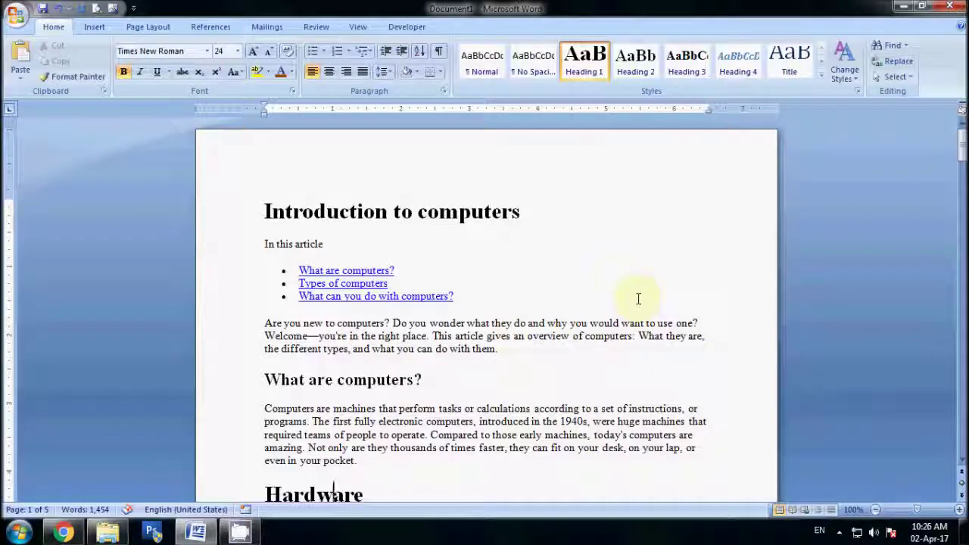
Step: Put the caret in the 'What are computers?' heading and bring up the References tools
{"action": "scroll", "coordinate": [638, 299], "scroll_direction": "down", "scroll_amount": 3}
{"action": "left_click", "coordinate": [319, 276]}
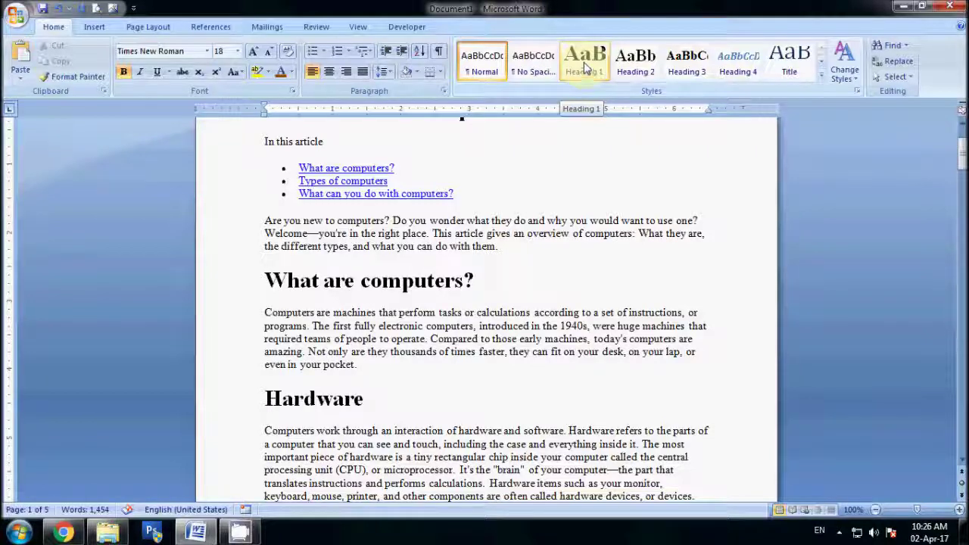
{"action": "scroll", "coordinate": [606, 261], "scroll_direction": "up", "scroll_amount": 3}
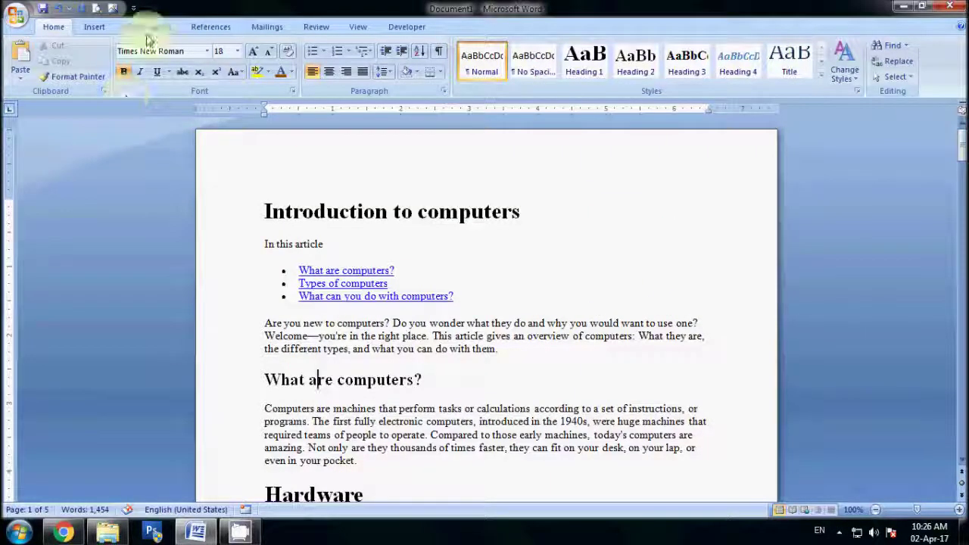
{"action": "left_click", "coordinate": [215, 27]}
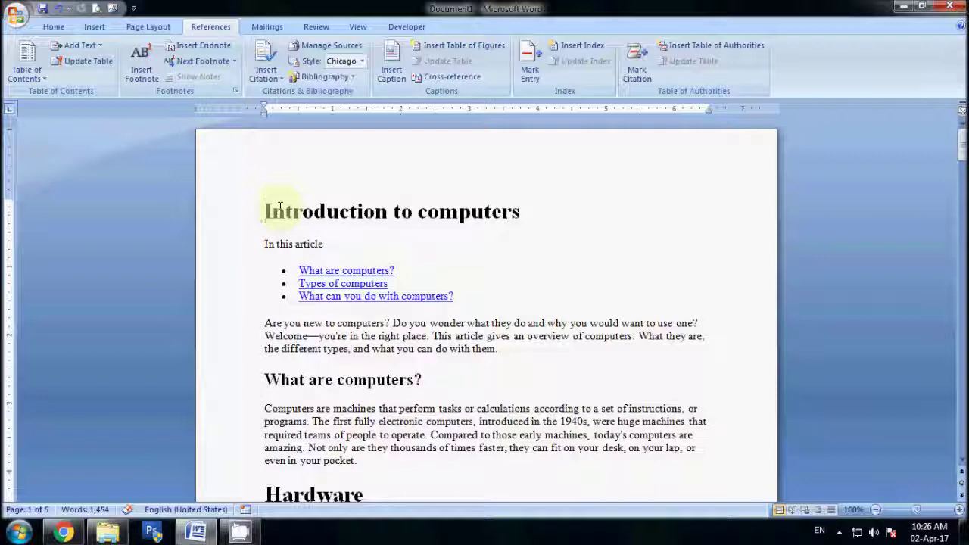
Step: Insert a page break before the title to create a blank first page, then show the Table of Contents styles
{"action": "key", "text": "ctrl+Return"}
{"action": "key", "text": "Up"}
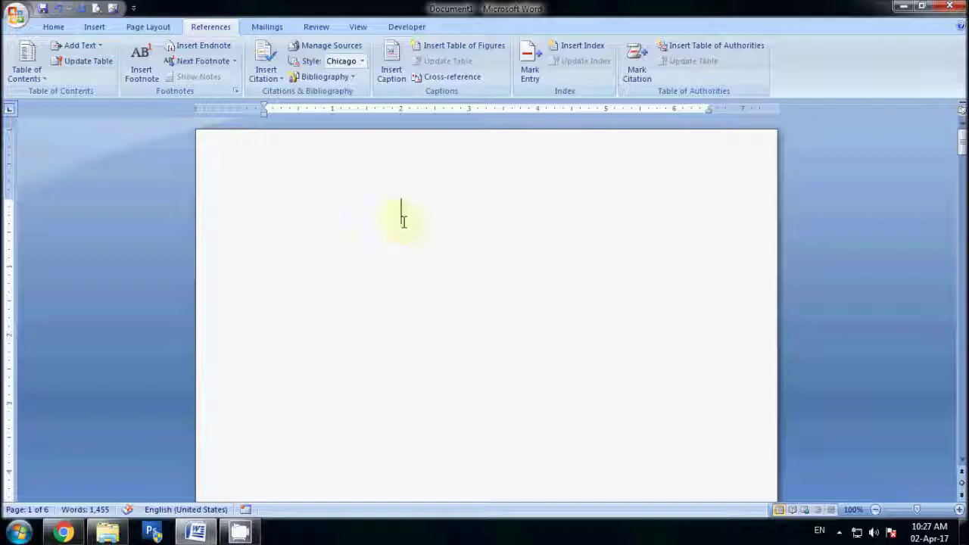
{"action": "scroll", "coordinate": [402, 228], "scroll_direction": "down", "scroll_amount": 5}
{"action": "scroll", "coordinate": [401, 252], "scroll_direction": "down", "scroll_amount": 10}
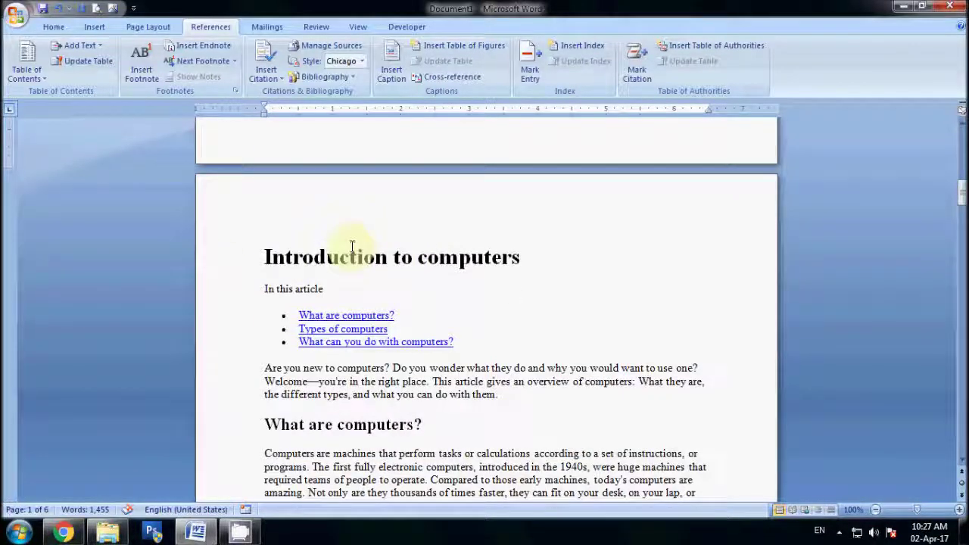
{"action": "scroll", "coordinate": [352, 245], "scroll_direction": "up", "scroll_amount": 4}
{"action": "scroll", "coordinate": [352, 244], "scroll_direction": "up", "scroll_amount": 7}
{"action": "scroll", "coordinate": [352, 244], "scroll_direction": "up", "scroll_amount": 4}
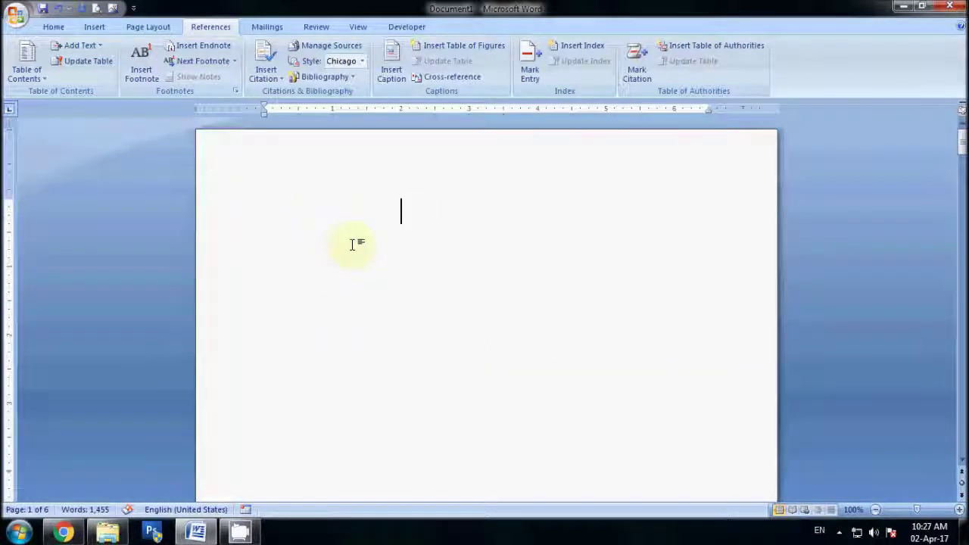
{"action": "left_click", "coordinate": [44, 85]}
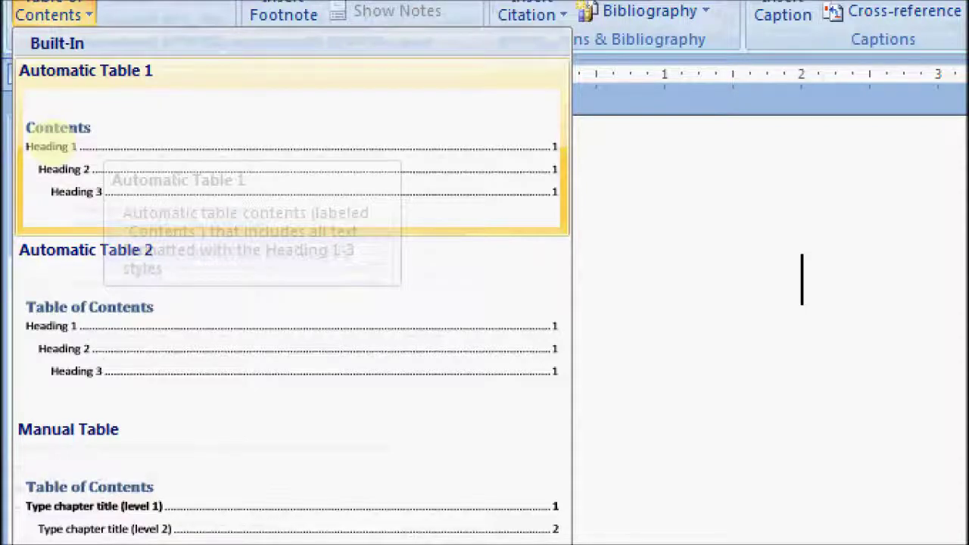
Step: Insert the Automatic Table 1 contents table on the blank first page
{"action": "key", "text": "Escape"}
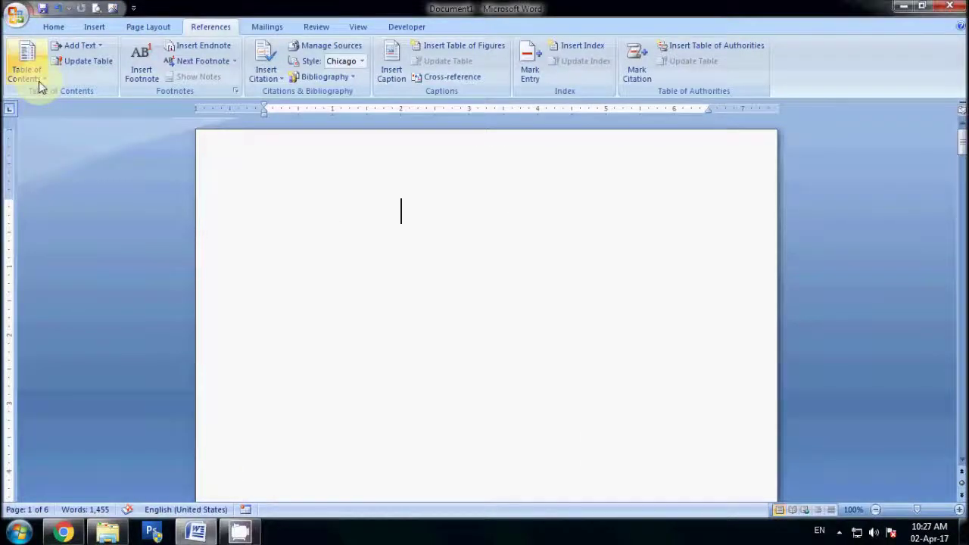
{"action": "left_click", "coordinate": [39, 79]}
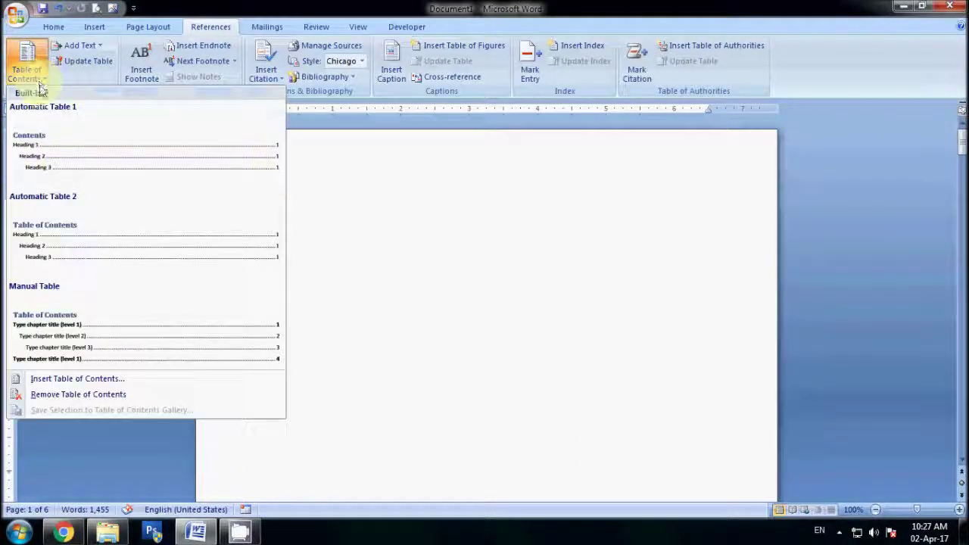
{"action": "left_click", "coordinate": [61, 149]}
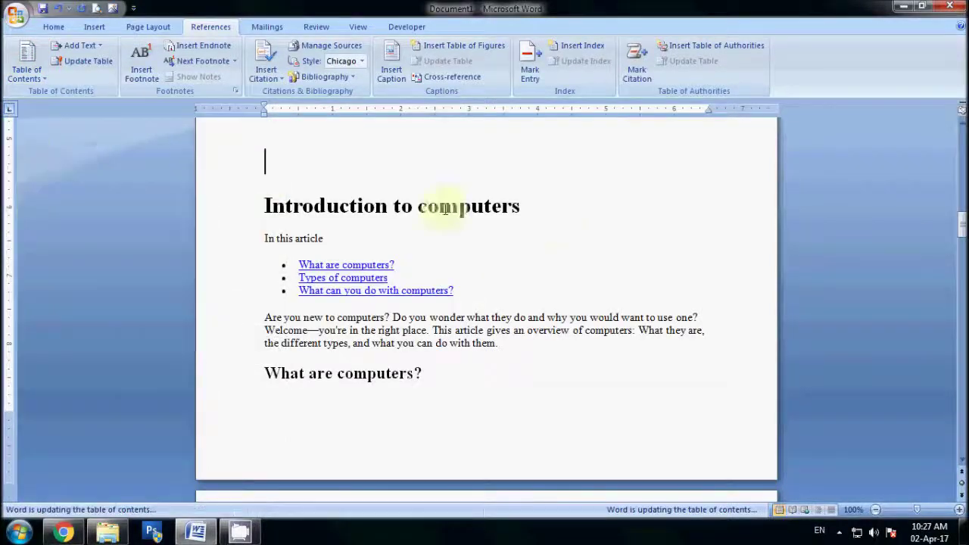
{"action": "scroll", "coordinate": [563, 216], "scroll_direction": "up", "scroll_amount": 5}
{"action": "scroll", "coordinate": [709, 255], "scroll_direction": "up", "scroll_amount": 5}
{"action": "scroll", "coordinate": [707, 255], "scroll_direction": "up", "scroll_amount": 4}
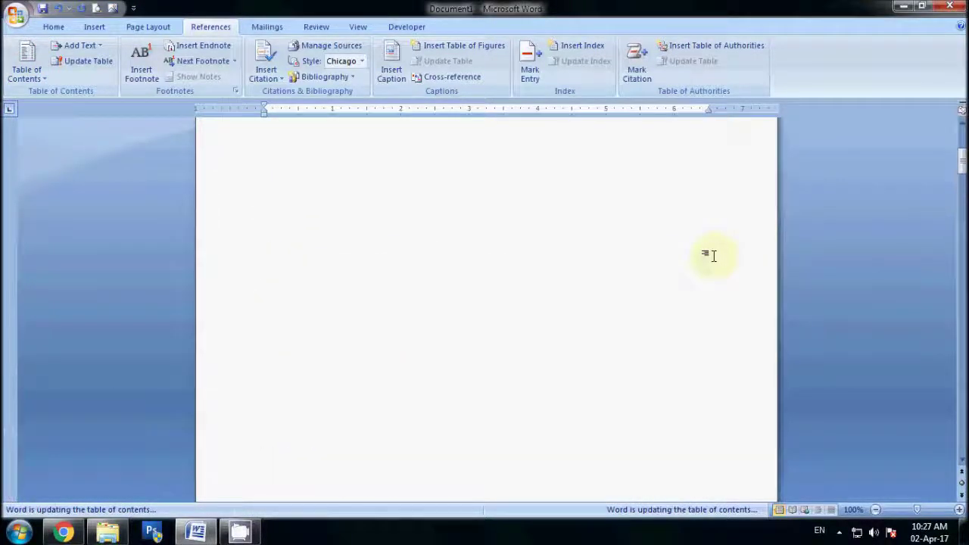
{"action": "scroll", "coordinate": [705, 244], "scroll_direction": "down", "scroll_amount": 4}
{"action": "scroll", "coordinate": [711, 239], "scroll_direction": "down", "scroll_amount": 4}
{"action": "scroll", "coordinate": [715, 242], "scroll_direction": "down", "scroll_amount": 3}
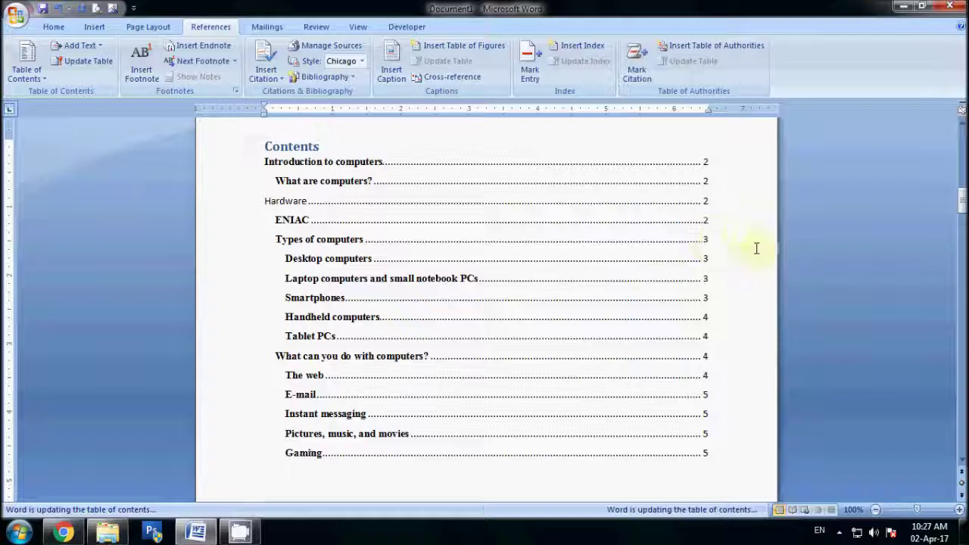
Step: Check the new Contents entries, such as ENIAC, then deselect the table
{"action": "left_click", "coordinate": [748, 223]}
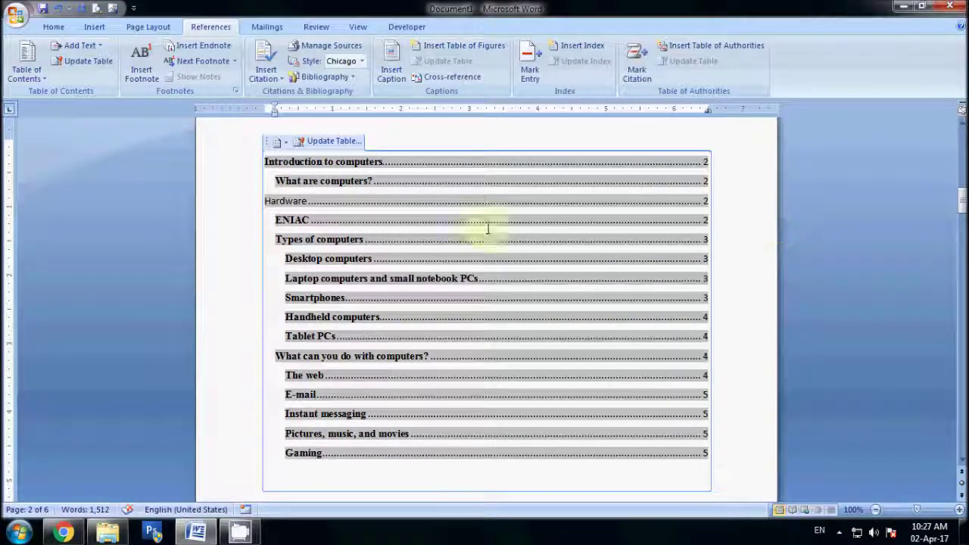
{"action": "left_click", "coordinate": [190, 222]}
{"action": "scroll", "coordinate": [222, 234], "scroll_direction": "up", "scroll_amount": 1}
{"action": "scroll", "coordinate": [227, 261], "scroll_direction": "down", "scroll_amount": 6}
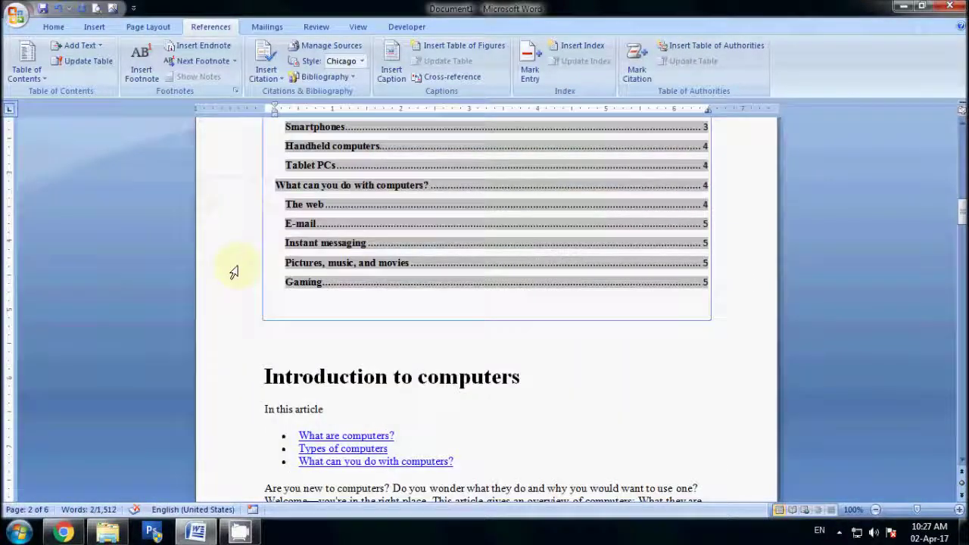
{"action": "scroll", "coordinate": [231, 265], "scroll_direction": "up", "scroll_amount": 5}
{"action": "scroll", "coordinate": [747, 303], "scroll_direction": "down", "scroll_amount": 4}
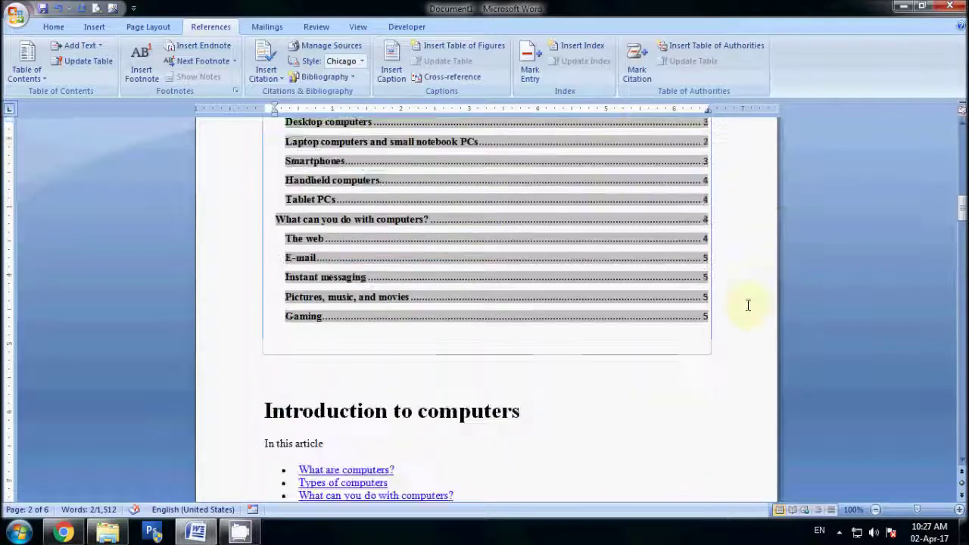
{"action": "left_click", "coordinate": [461, 417]}
{"action": "scroll", "coordinate": [697, 352], "scroll_direction": "up", "scroll_amount": 2}
{"action": "scroll", "coordinate": [698, 352], "scroll_direction": "up", "scroll_amount": 2}
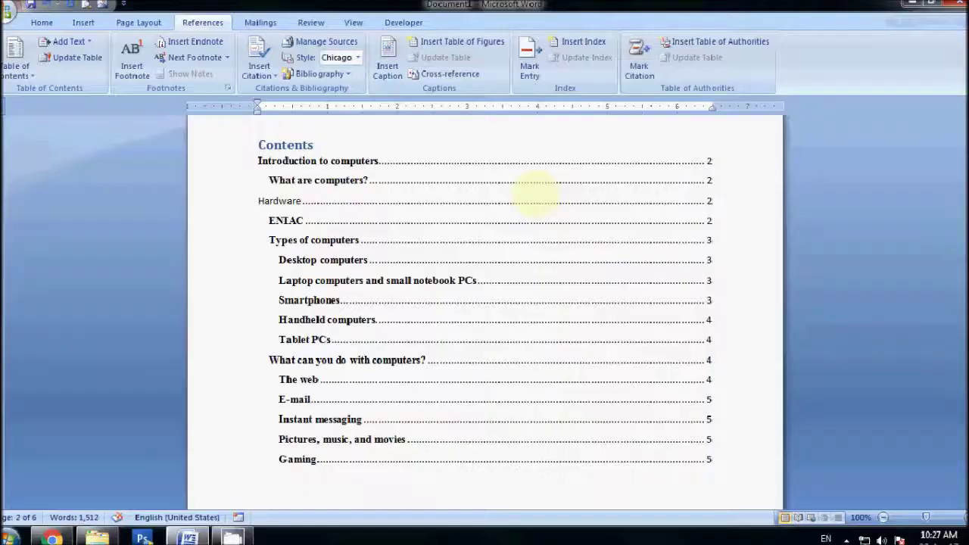
{"action": "left_click", "coordinate": [534, 195]}
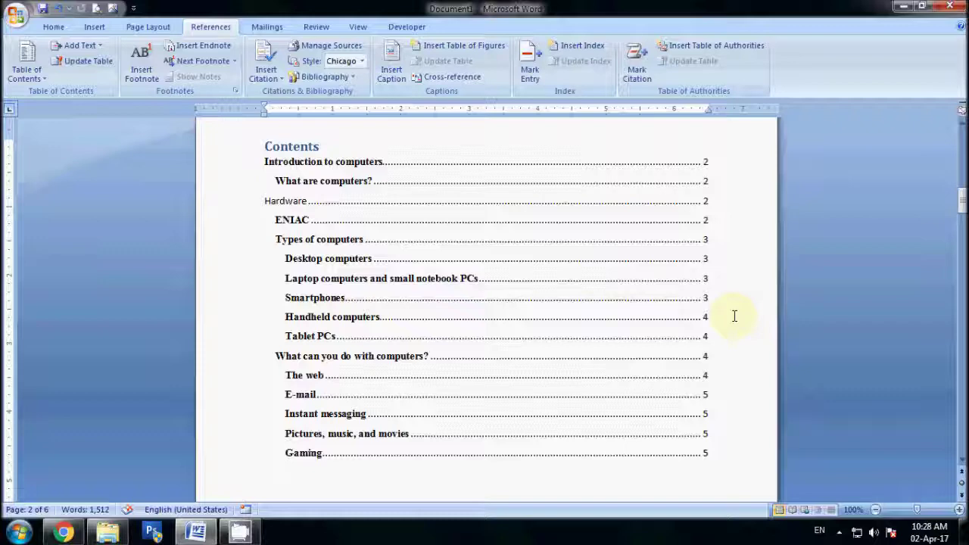
{"action": "left_click", "coordinate": [734, 315]}
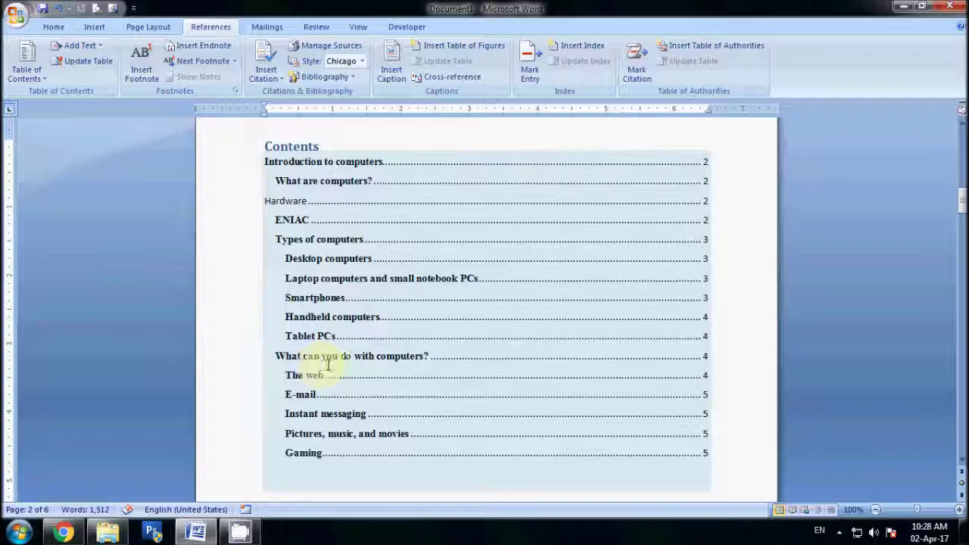
{"action": "left_click", "coordinate": [701, 367]}
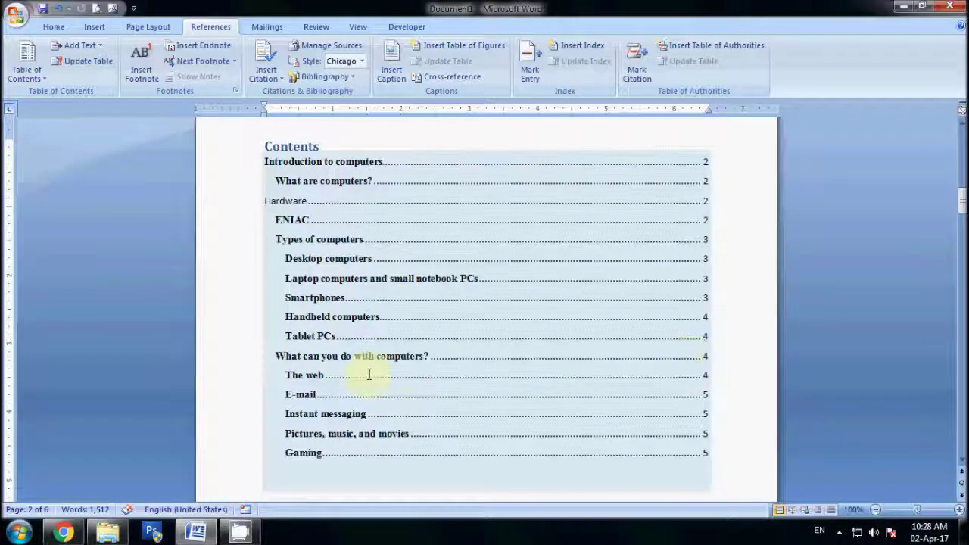
{"action": "left_click", "coordinate": [719, 362]}
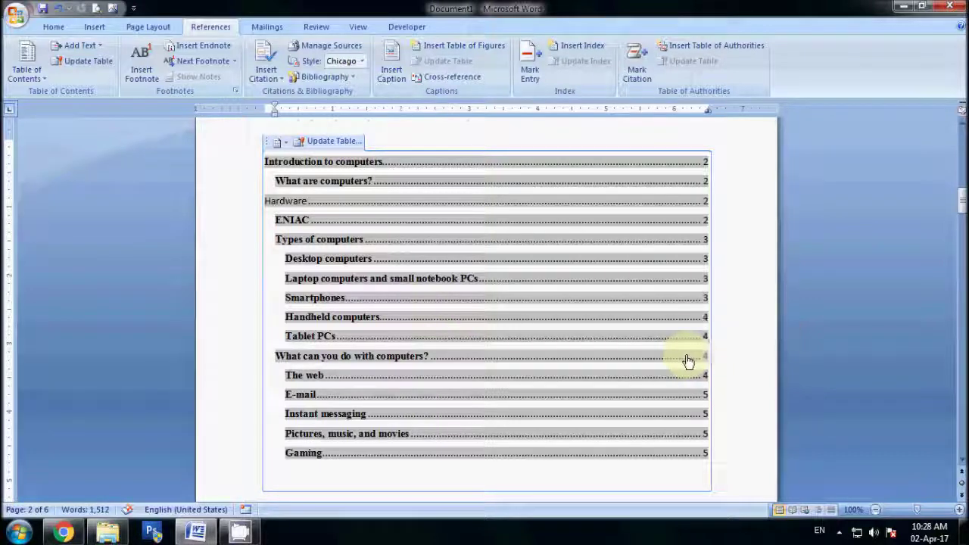
Step: Delete the stray blank page at the document start so Contents begins on page 1
{"action": "left_click", "coordinate": [688, 361], "text": "ctrl"}
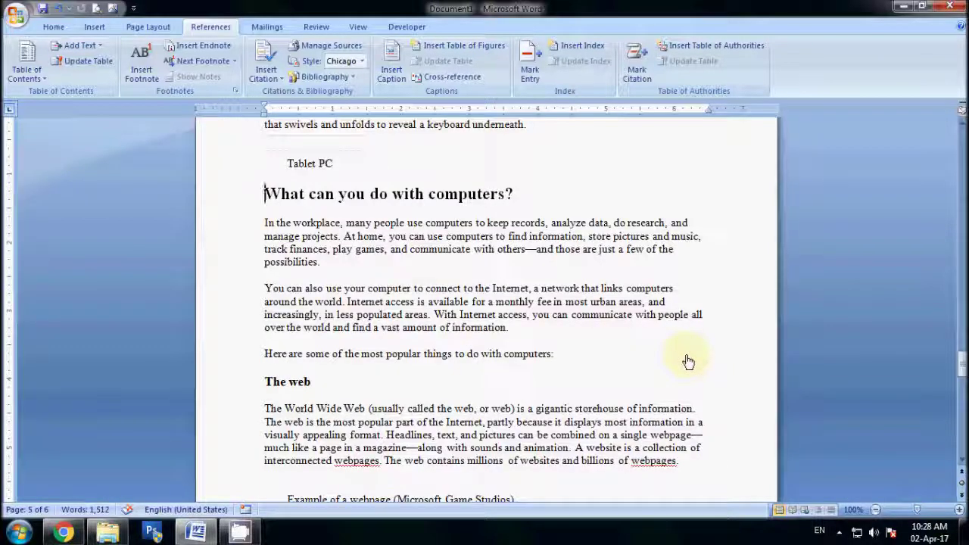
{"action": "key", "text": "ctrl+Home"}
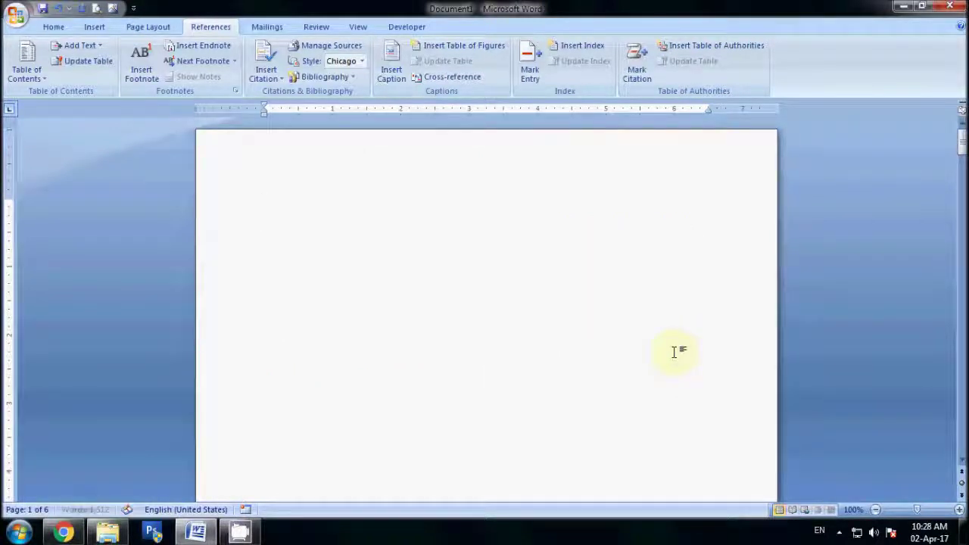
{"action": "scroll", "coordinate": [674, 352], "scroll_direction": "down", "scroll_amount": 10}
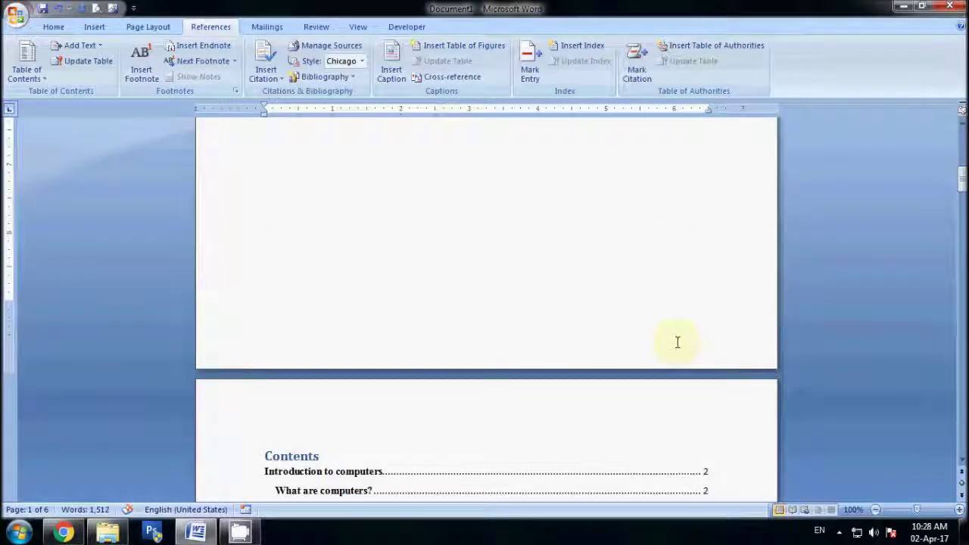
{"action": "scroll", "coordinate": [677, 343], "scroll_direction": "down", "scroll_amount": 4}
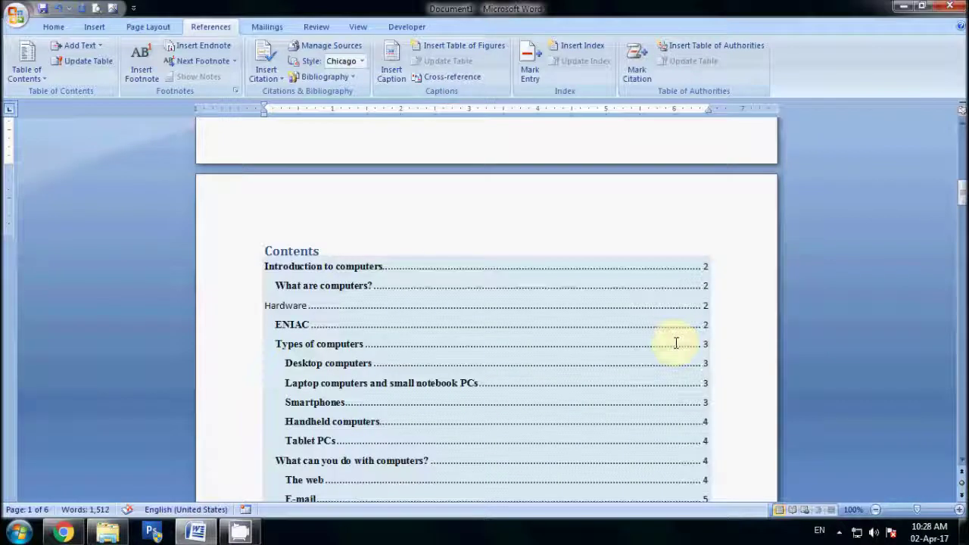
{"action": "scroll", "coordinate": [676, 342], "scroll_direction": "up", "scroll_amount": 15}
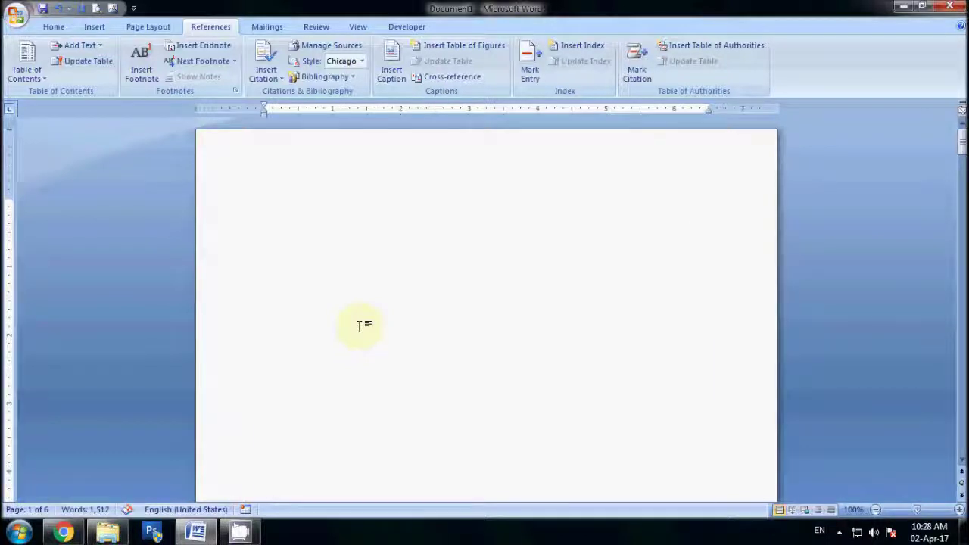
{"action": "key", "text": "Delete"}
{"action": "scroll", "coordinate": [459, 303], "scroll_direction": "down", "scroll_amount": 1}
{"action": "scroll", "coordinate": [340, 220], "scroll_direction": "down", "scroll_amount": 2}
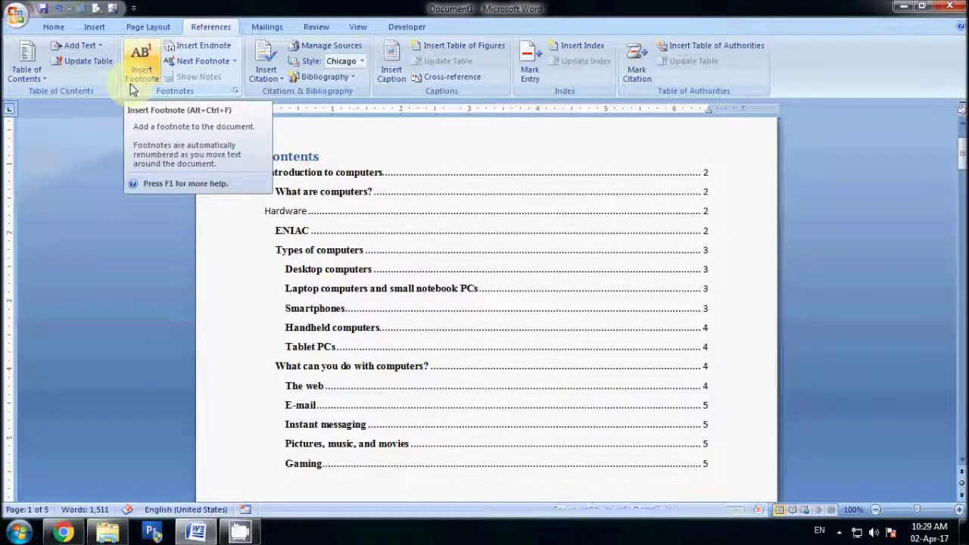
Step: Add a new line 'Computer only in 100INR' after the paragraph ending 'even in your pocket.'
{"action": "left_click", "coordinate": [459, 314]}
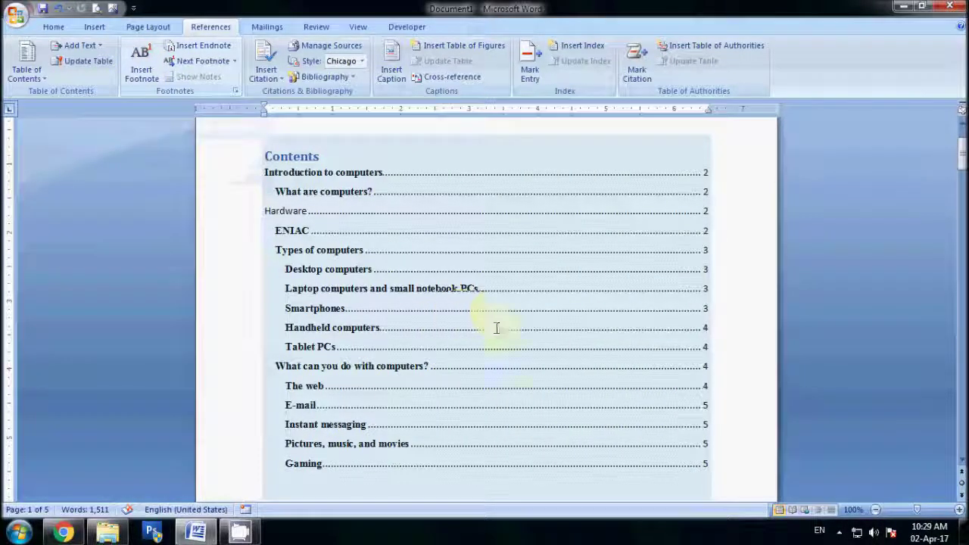
{"action": "scroll", "coordinate": [752, 304], "scroll_direction": "down", "scroll_amount": 7}
{"action": "scroll", "coordinate": [752, 304], "scroll_direction": "down", "scroll_amount": 4}
{"action": "scroll", "coordinate": [751, 305], "scroll_direction": "down", "scroll_amount": 4}
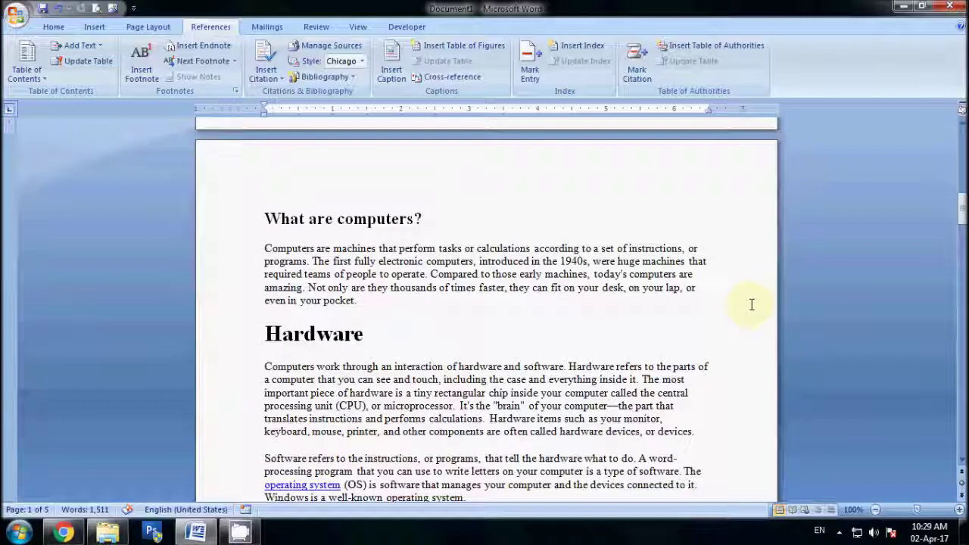
{"action": "left_click", "coordinate": [436, 315]}
{"action": "key", "text": "Return"}
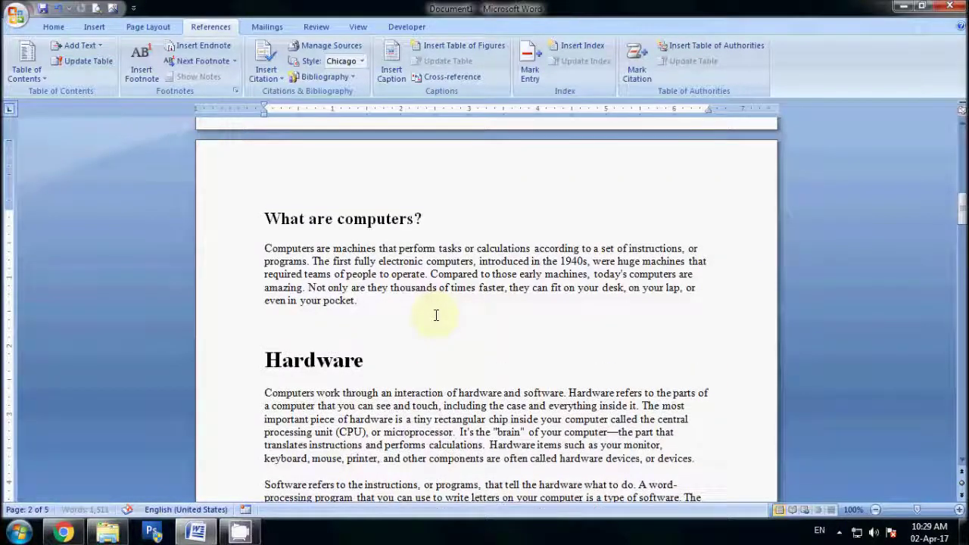
{"action": "type", "text": "Compyter"}
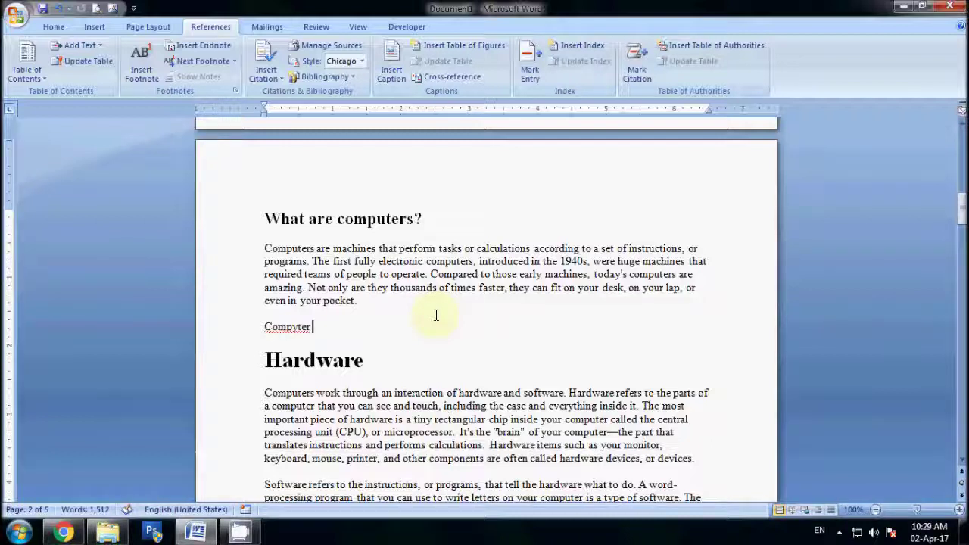
{"action": "key", "text": "BackSpace"}
{"action": "key", "text": "BackSpace"}
{"action": "key", "text": "BackSpace"}
{"action": "type", "text": "uter only in "}
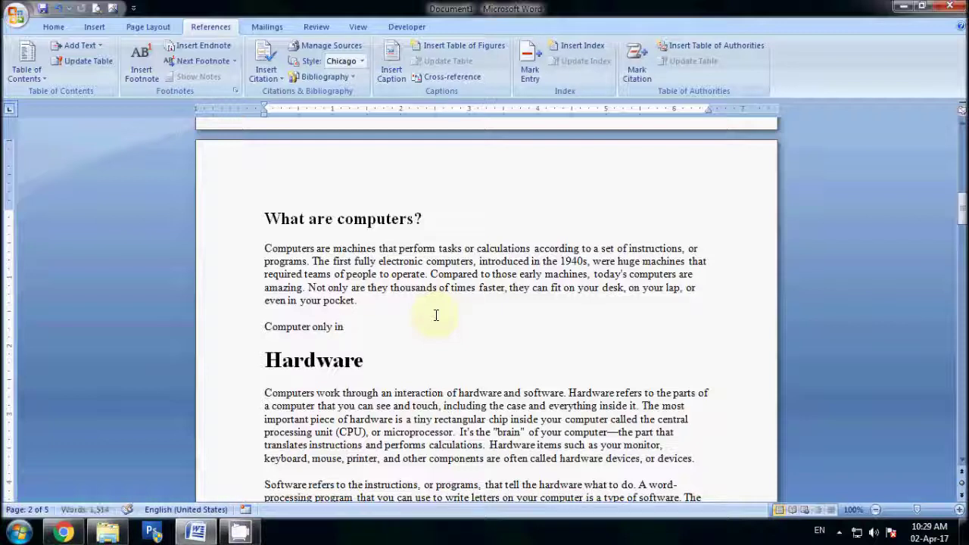
{"action": "type", "text": "100INR"}
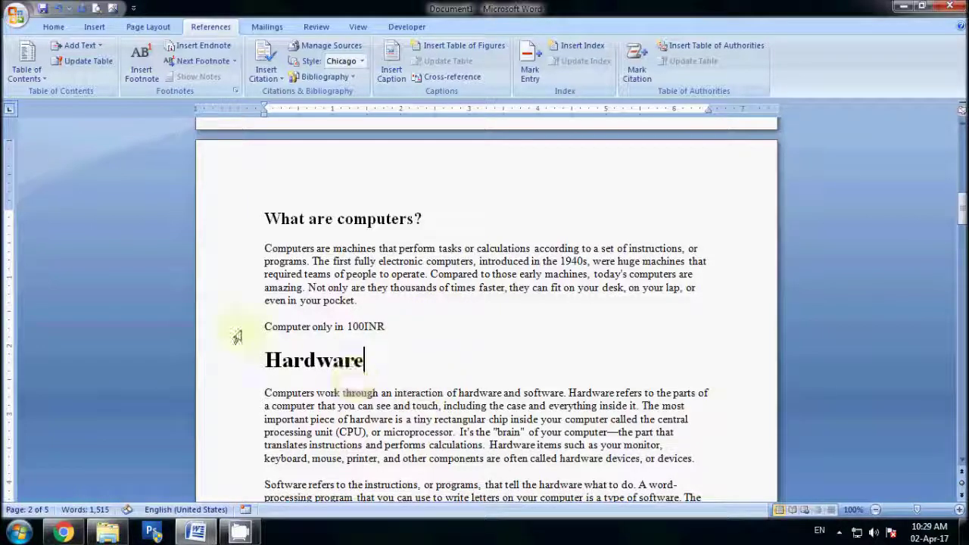
{"action": "left_click", "coordinate": [237, 332]}
{"action": "left_click", "coordinate": [53, 26]}
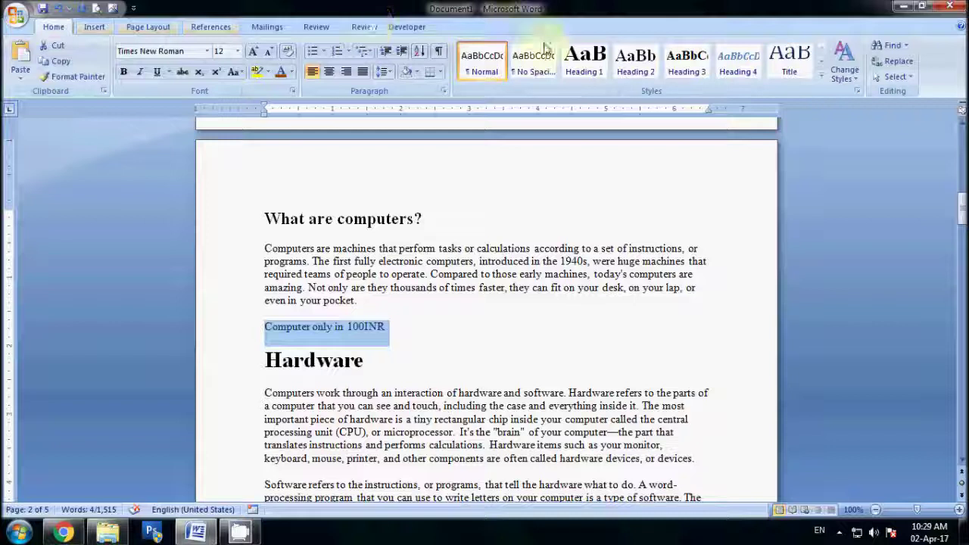
Step: Style 'Computer only in 100 INR' as Heading 1, with a space added between 100 and INR
{"action": "left_click", "coordinate": [600, 68]}
{"action": "left_click", "coordinate": [596, 391]}
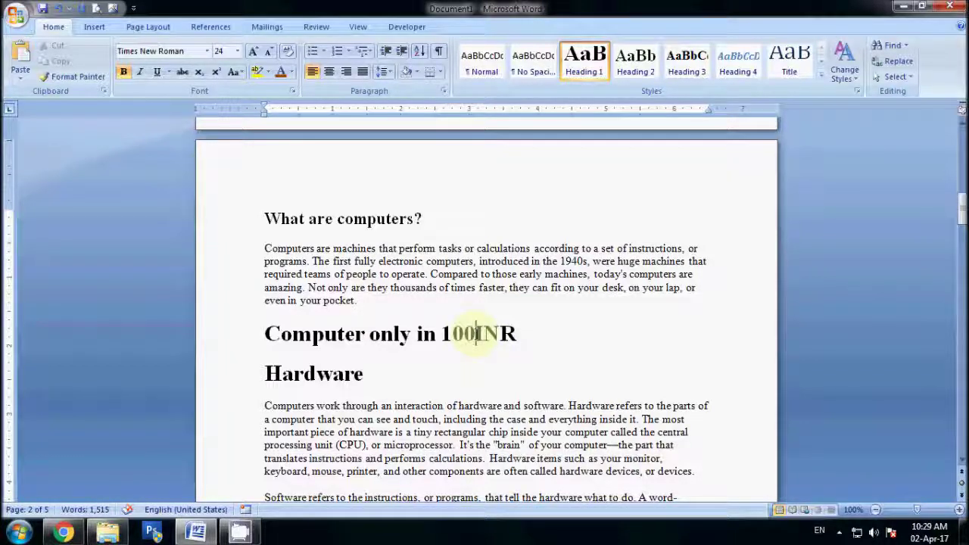
{"action": "left_click", "coordinate": [477, 333]}
{"action": "left_click", "coordinate": [548, 345]}
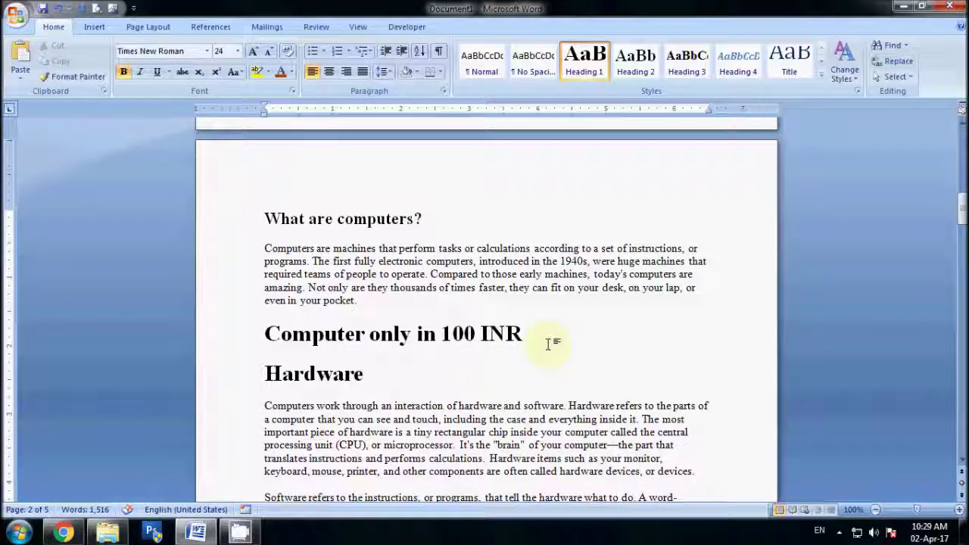
{"action": "scroll", "coordinate": [547, 345], "scroll_direction": "down", "scroll_amount": 2}
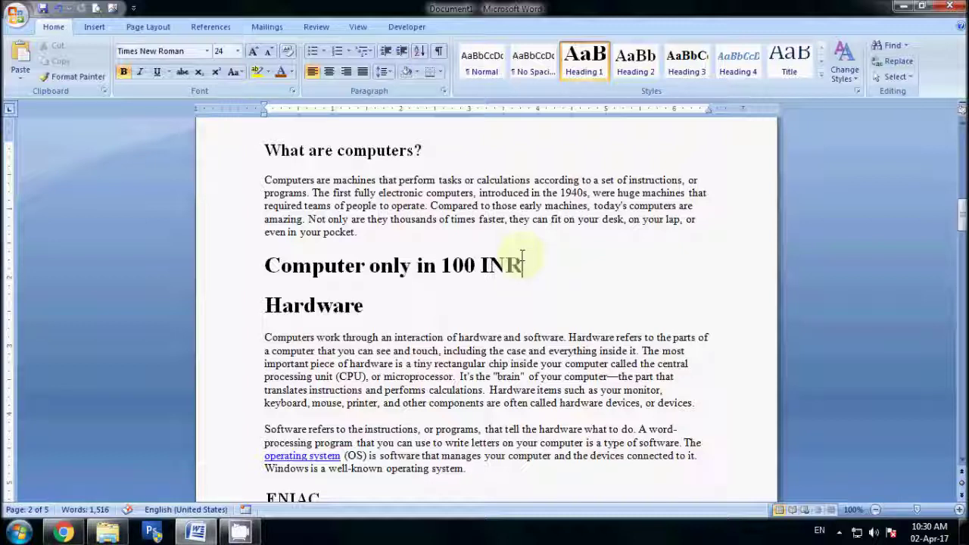
{"action": "left_click", "coordinate": [248, 279]}
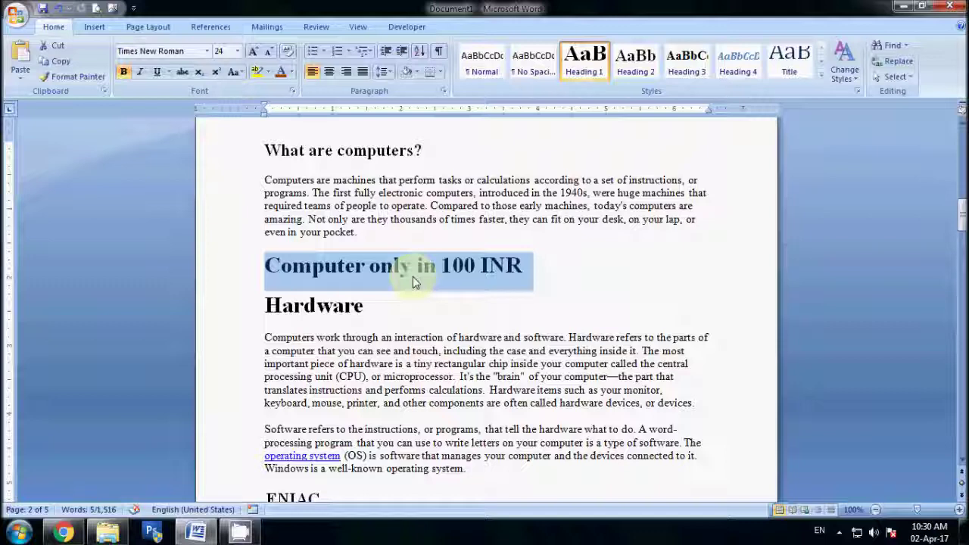
Step: Insert footnote 1 reading 'Allow only in replacement' on the 'Computer only in 100 INR' heading
{"action": "left_click", "coordinate": [213, 26]}
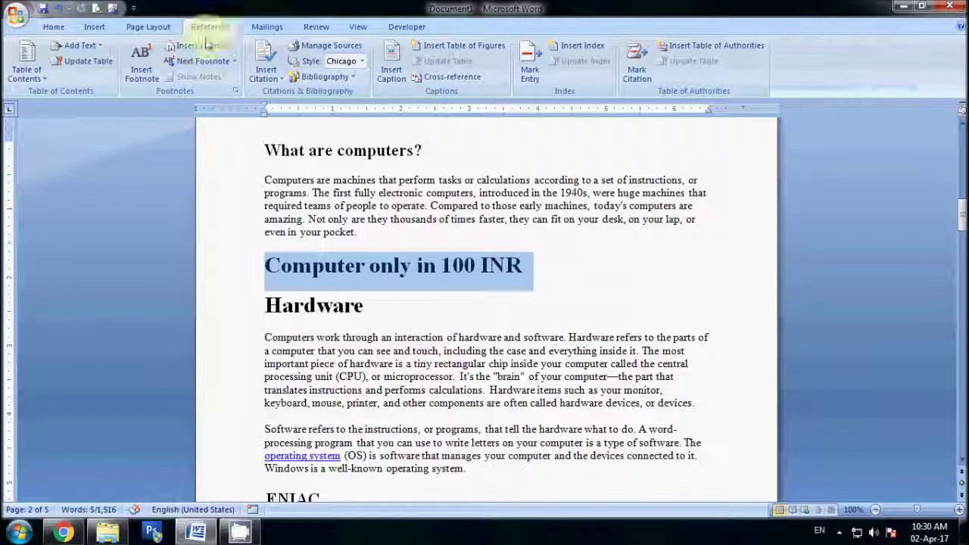
{"action": "left_click", "coordinate": [150, 82]}
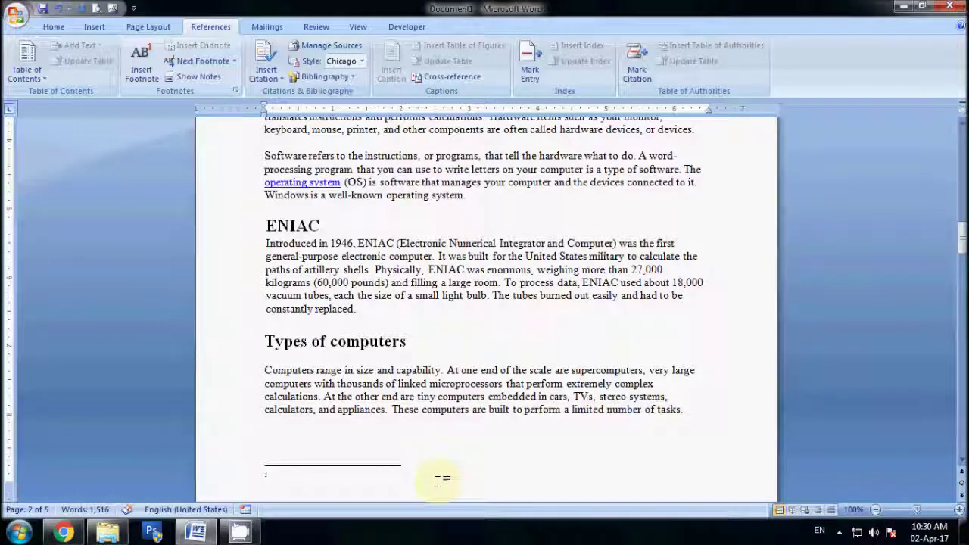
{"action": "type", "text": "Allow only in replacement"}
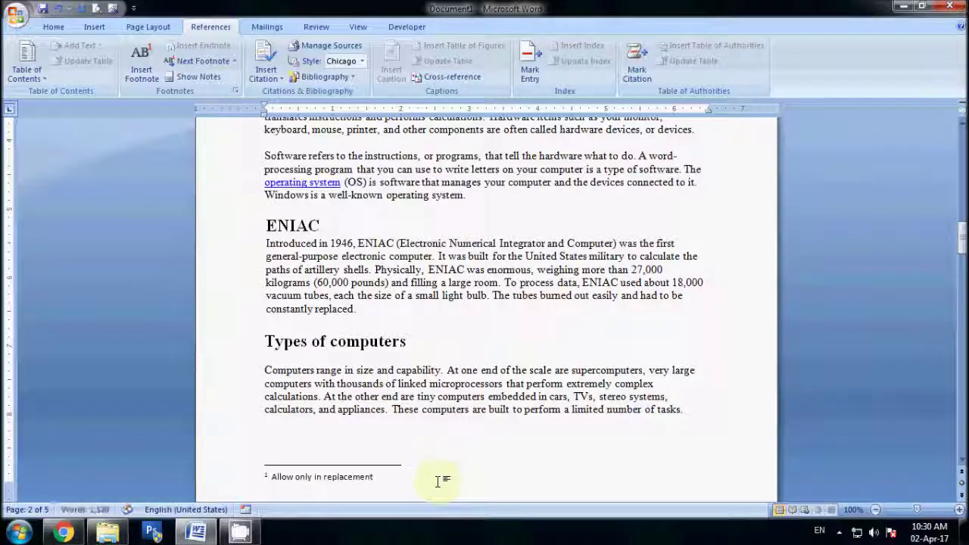
{"action": "left_click", "coordinate": [463, 438]}
Step: Review the pages in print preview with Ctrl+F2, then start an endnote on the Hardware heading
{"action": "scroll", "coordinate": [470, 427], "scroll_direction": "up", "scroll_amount": 3}
{"action": "scroll", "coordinate": [469, 428], "scroll_direction": "up", "scroll_amount": 6}
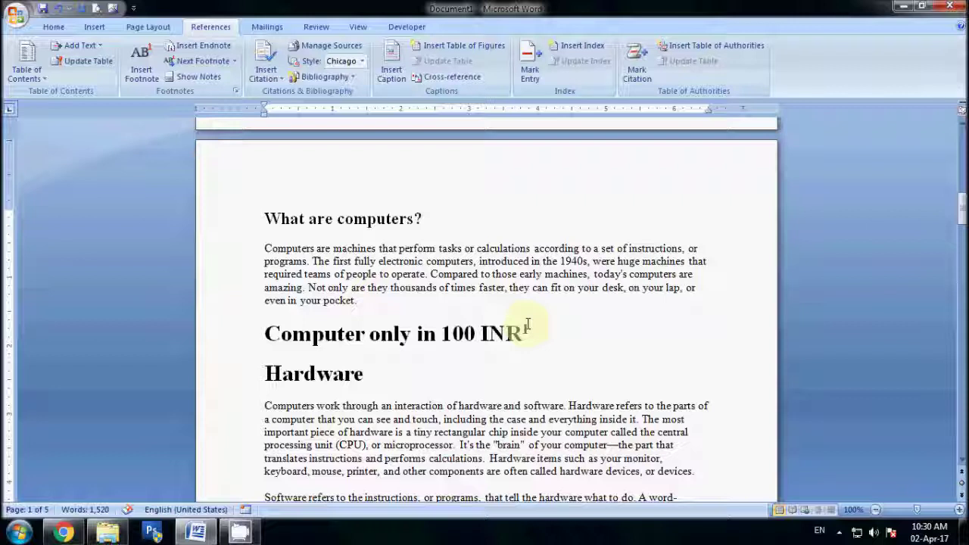
{"action": "mouse_move", "coordinate": [526, 326]}
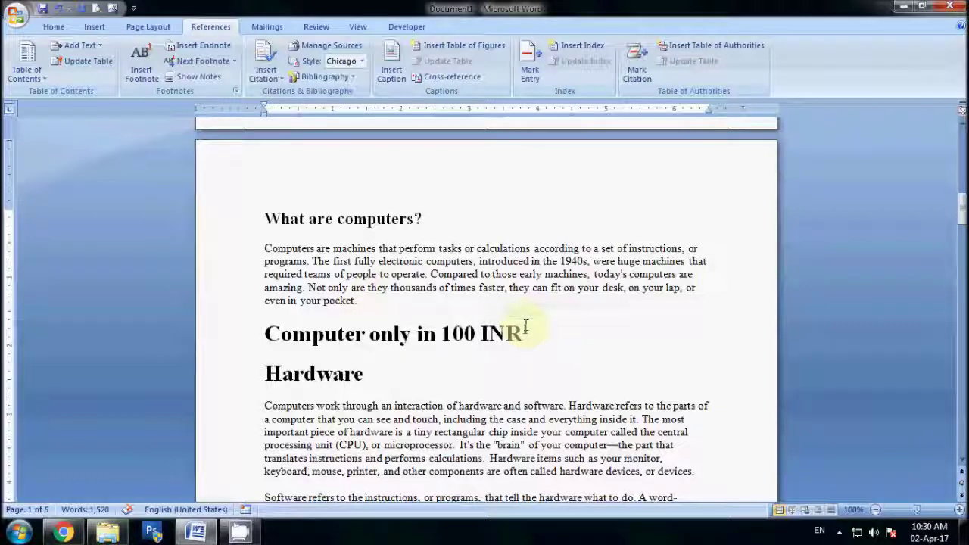
{"action": "key", "text": "ctrl+F2"}
{"action": "key", "text": "ctrl+F2"}
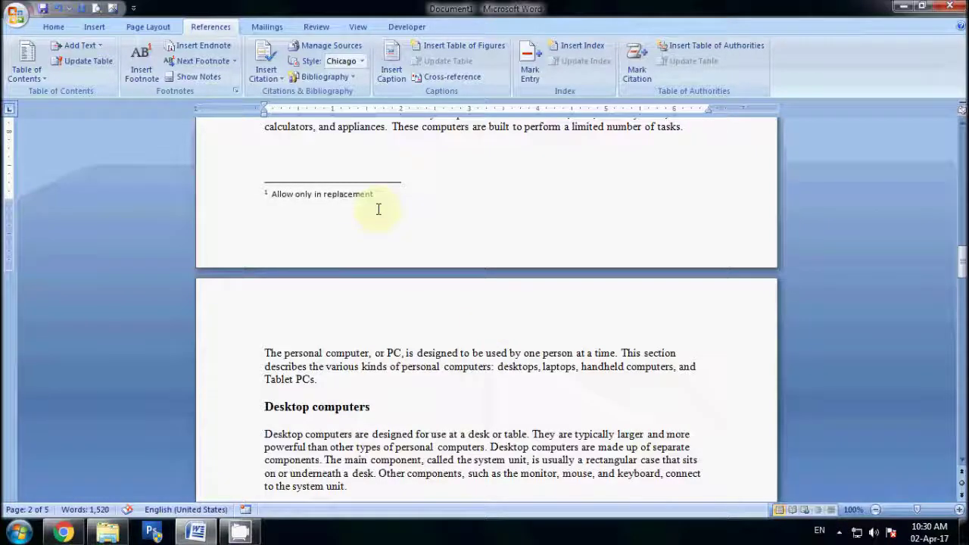
{"action": "scroll", "coordinate": [379, 209], "scroll_direction": "up", "scroll_amount": 4}
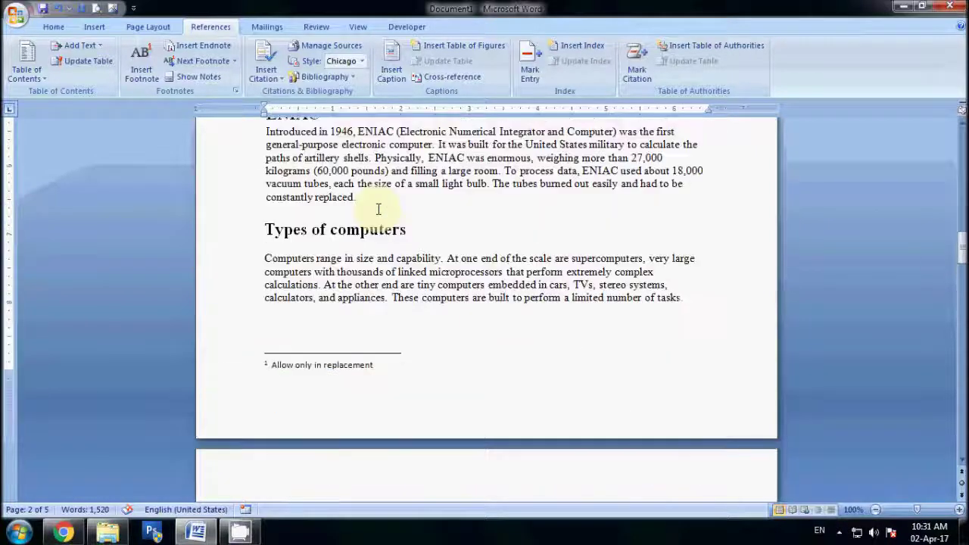
{"action": "scroll", "coordinate": [372, 207], "scroll_direction": "up", "scroll_amount": 5}
{"action": "scroll", "coordinate": [378, 210], "scroll_direction": "up", "scroll_amount": 3}
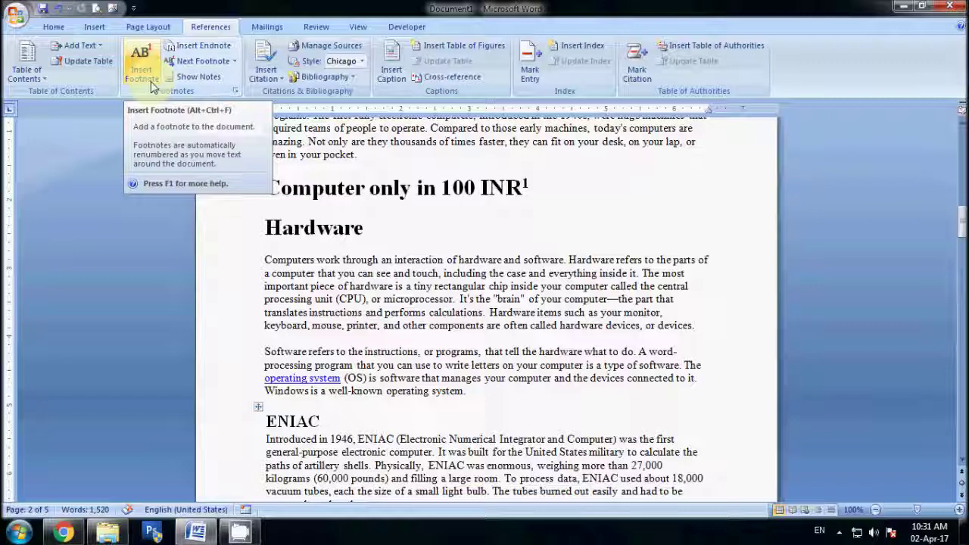
{"action": "scroll", "coordinate": [353, 313], "scroll_direction": "down", "scroll_amount": 3}
{"action": "scroll", "coordinate": [350, 313], "scroll_direction": "down", "scroll_amount": 5}
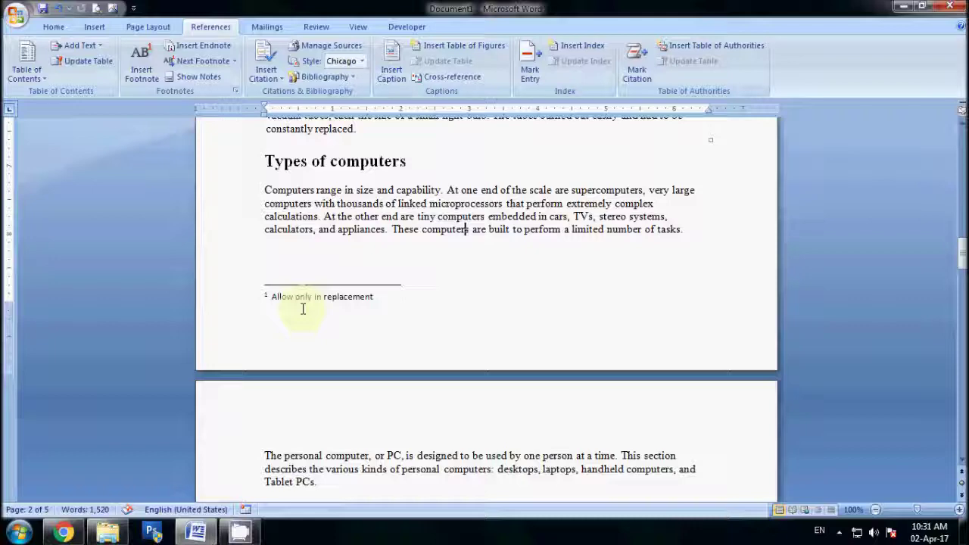
{"action": "scroll", "coordinate": [302, 308], "scroll_direction": "up", "scroll_amount": 3}
{"action": "scroll", "coordinate": [302, 307], "scroll_direction": "up", "scroll_amount": 4}
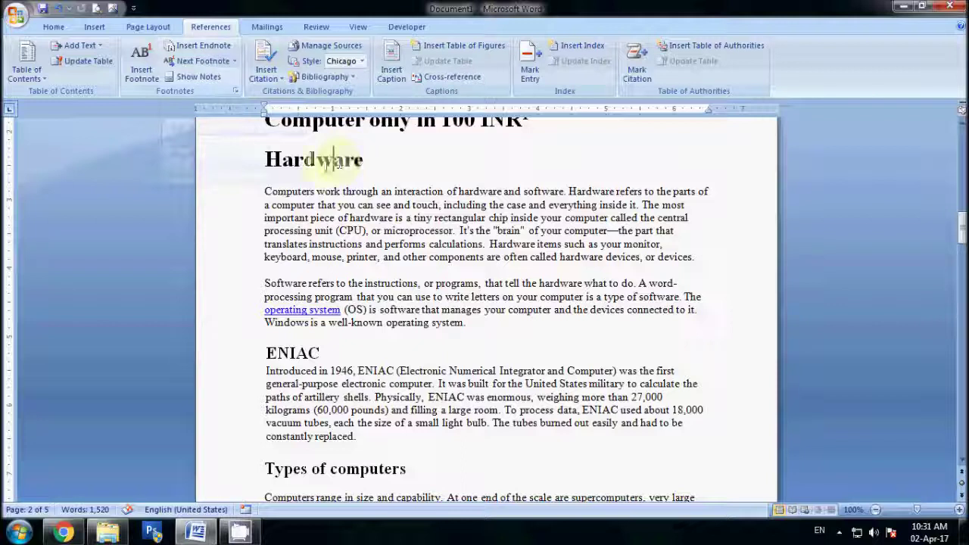
{"action": "left_click", "coordinate": [196, 47]}
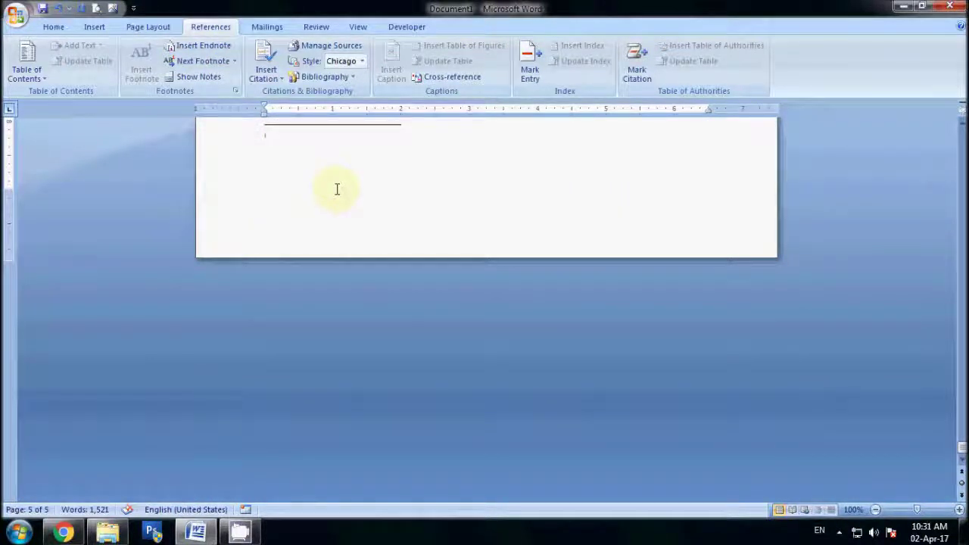
Step: Enter 'Last stand' as the Hardware endnote text and return to the document start
{"action": "type", "text": "Last stand"}
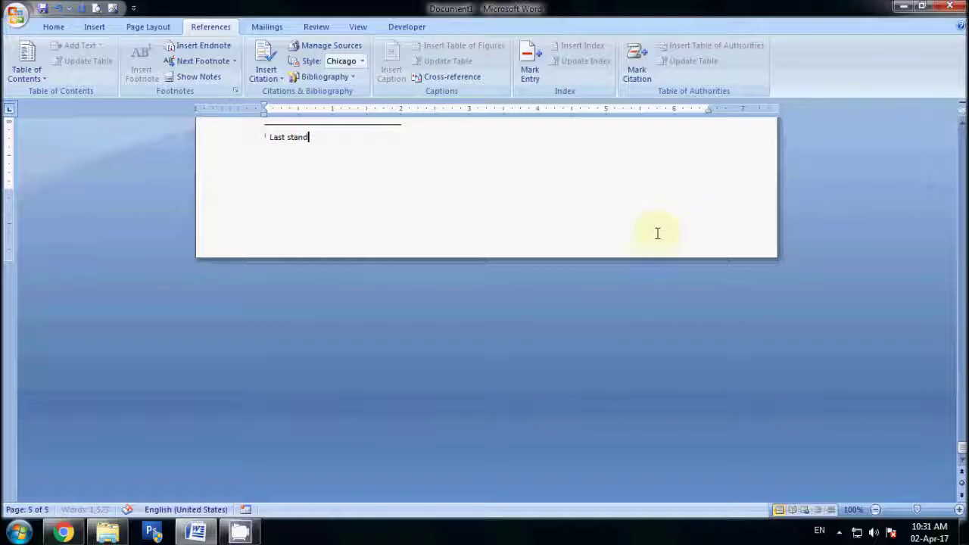
{"action": "scroll", "coordinate": [657, 233], "scroll_direction": "up", "scroll_amount": 3}
{"action": "key", "text": "ctrl+Home"}
{"action": "scroll", "coordinate": [643, 268], "scroll_direction": "down", "scroll_amount": 5}
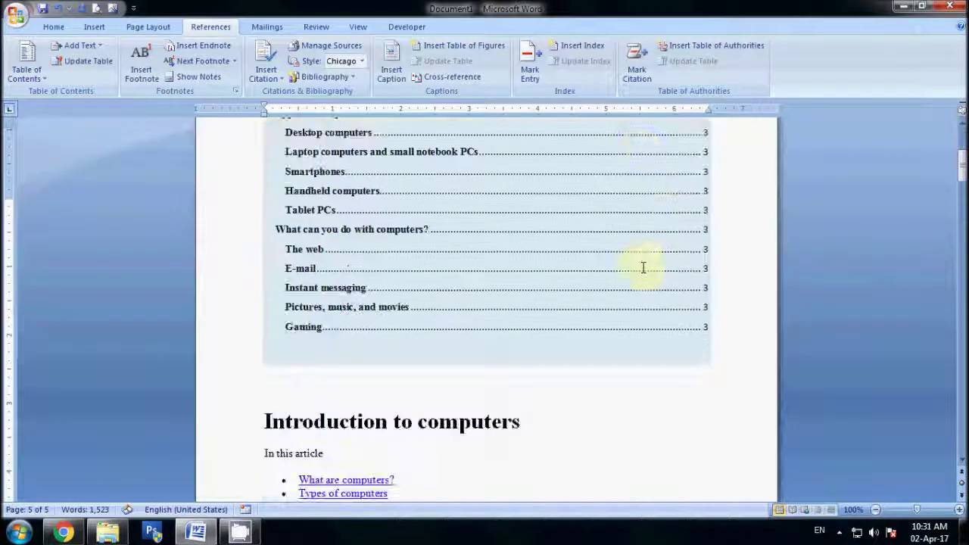
{"action": "scroll", "coordinate": [643, 268], "scroll_direction": "down", "scroll_amount": 10}
{"action": "scroll", "coordinate": [643, 342], "scroll_direction": "down", "scroll_amount": 1}
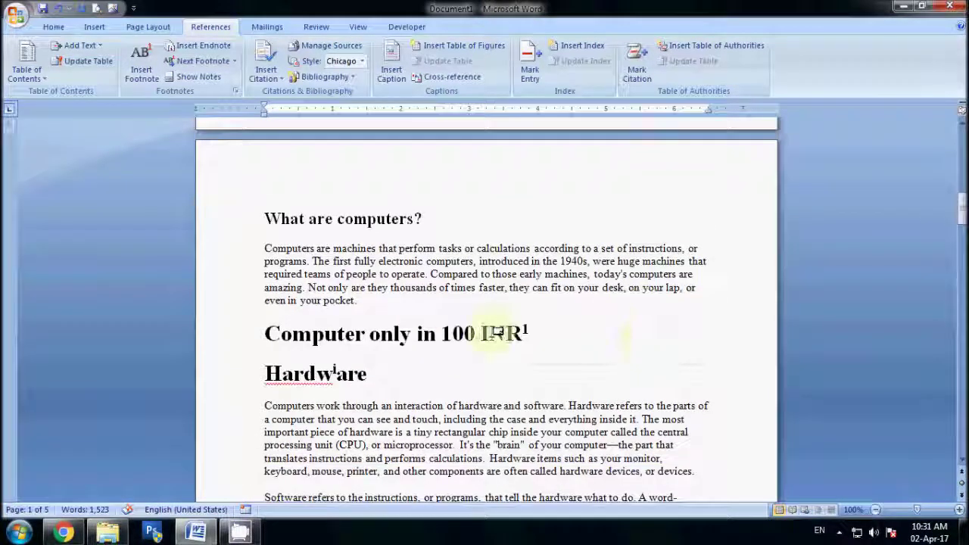
{"action": "left_click_drag", "start_coordinate": [339, 371], "coordinate": [342, 369]}
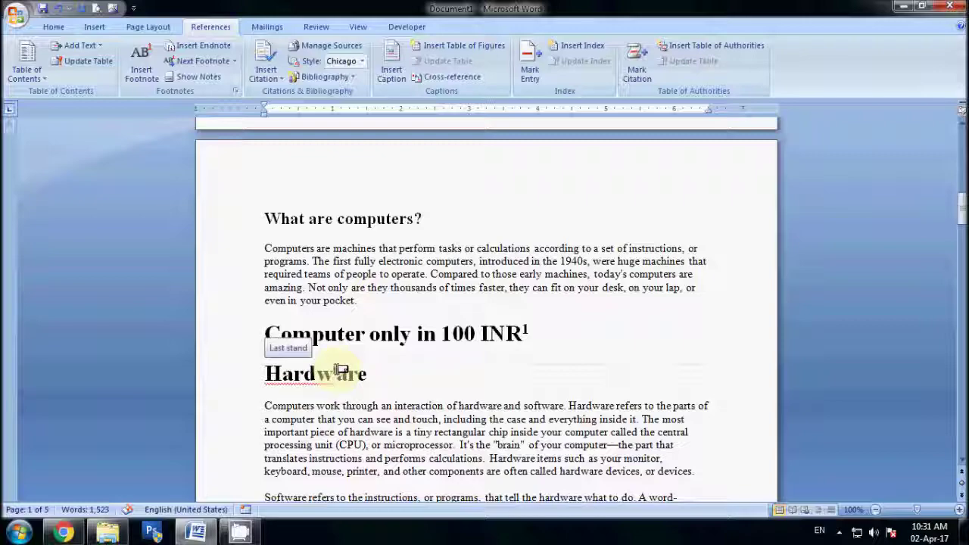
{"action": "left_click_drag", "start_coordinate": [962, 200], "coordinate": [956, 430]}
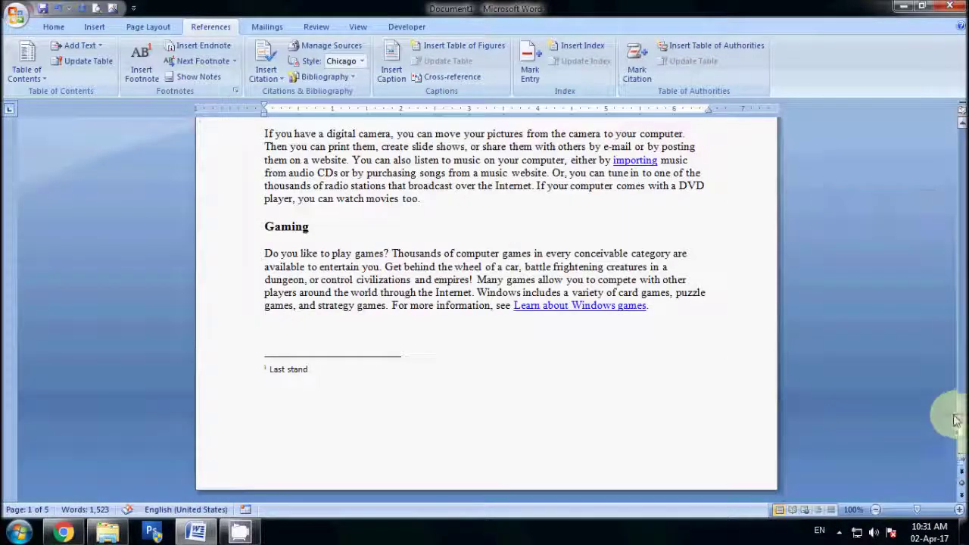
{"action": "left_click", "coordinate": [319, 373]}
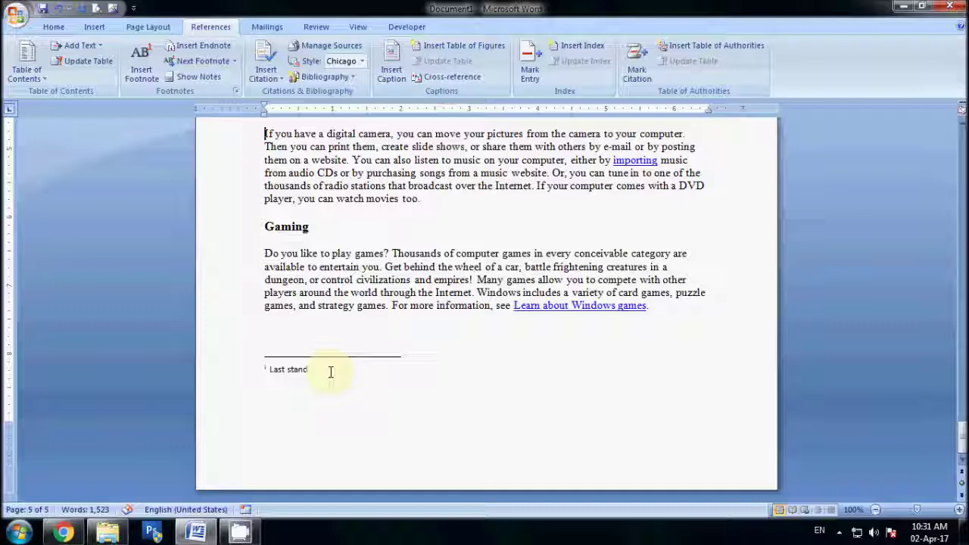
{"action": "key", "text": "ctrl+Home"}
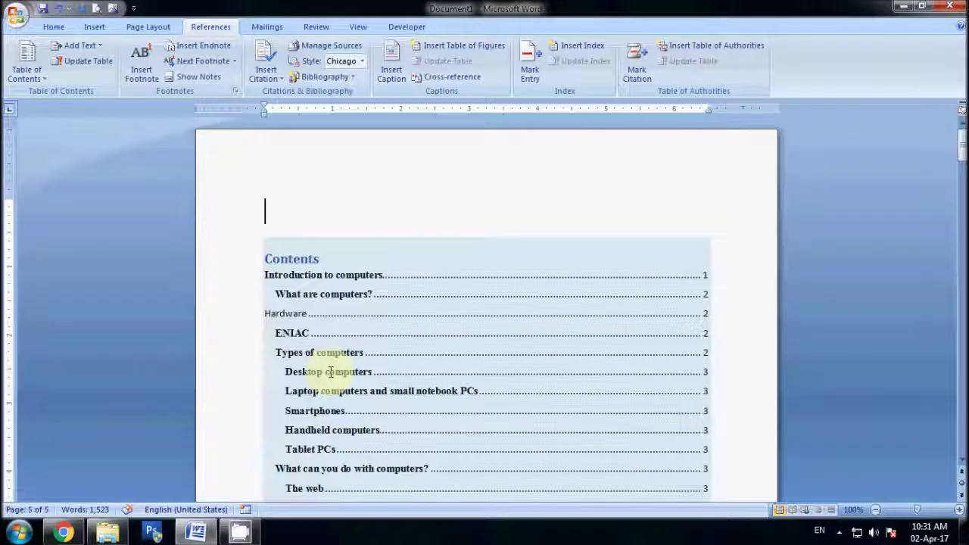
{"action": "key", "text": "Page_Down"}
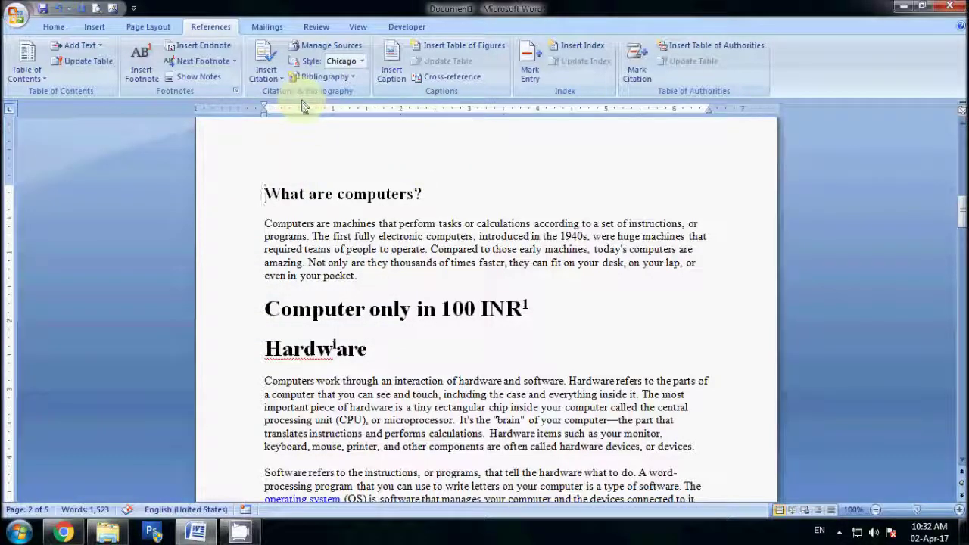
{"action": "scroll", "coordinate": [390, 264], "scroll_direction": "up", "scroll_amount": 4}
{"action": "scroll", "coordinate": [390, 263], "scroll_direction": "up", "scroll_amount": 7}
{"action": "scroll", "coordinate": [390, 264], "scroll_direction": "up", "scroll_amount": 4}
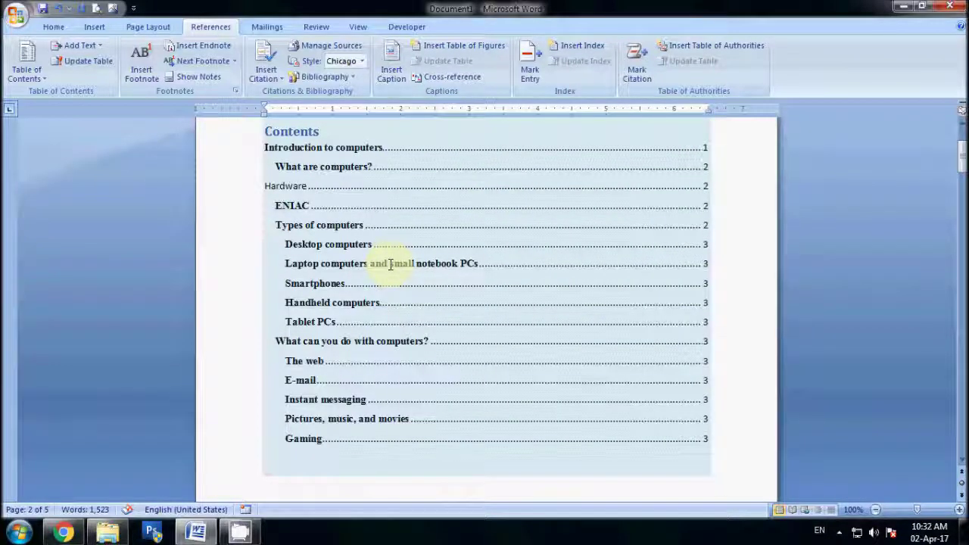
{"action": "scroll", "coordinate": [388, 291], "scroll_direction": "down", "scroll_amount": 7}
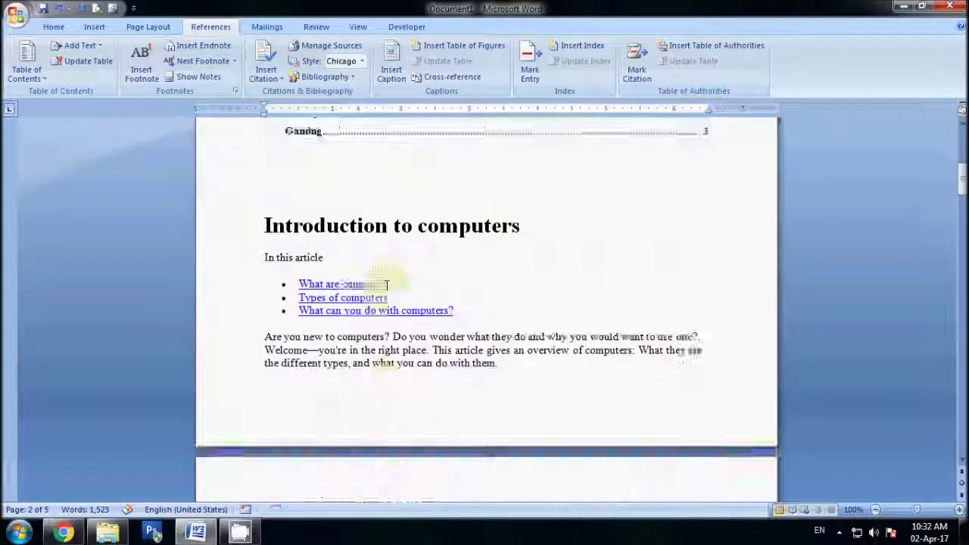
{"action": "scroll", "coordinate": [387, 286], "scroll_direction": "down", "scroll_amount": 2}
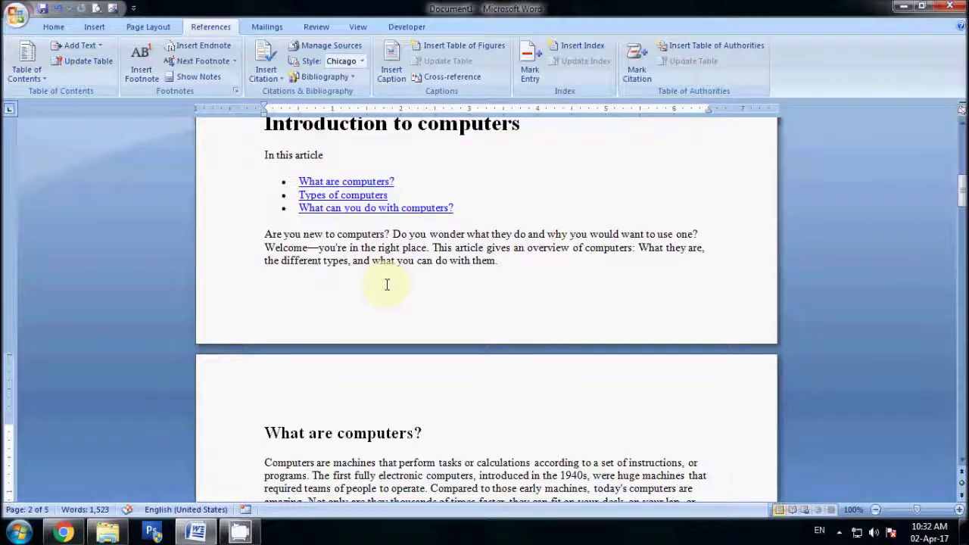
{"action": "scroll", "coordinate": [386, 285], "scroll_direction": "up", "scroll_amount": 5}
{"action": "scroll", "coordinate": [386, 286], "scroll_direction": "up", "scroll_amount": 5}
{"action": "scroll", "coordinate": [386, 287], "scroll_direction": "up", "scroll_amount": 3}
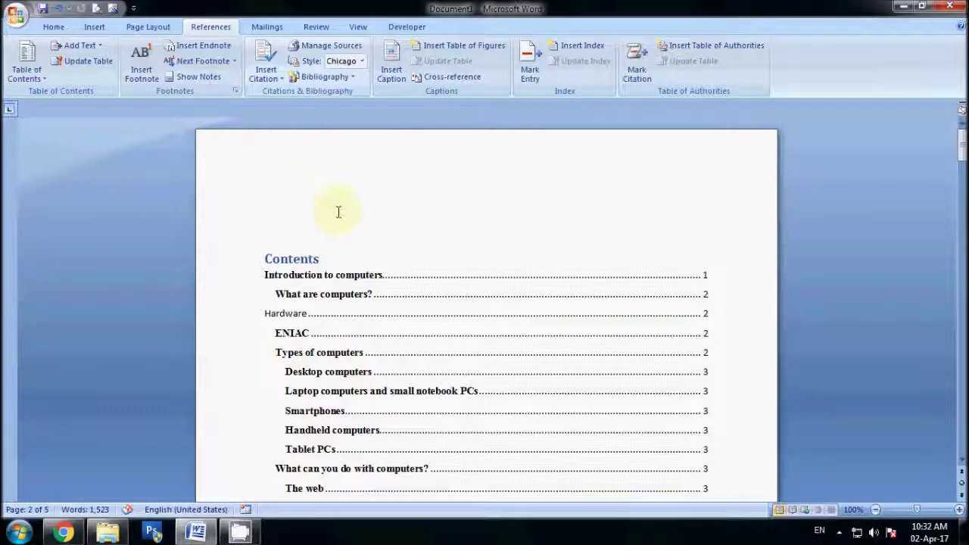
{"action": "scroll", "coordinate": [337, 212], "scroll_direction": "down", "scroll_amount": 5}
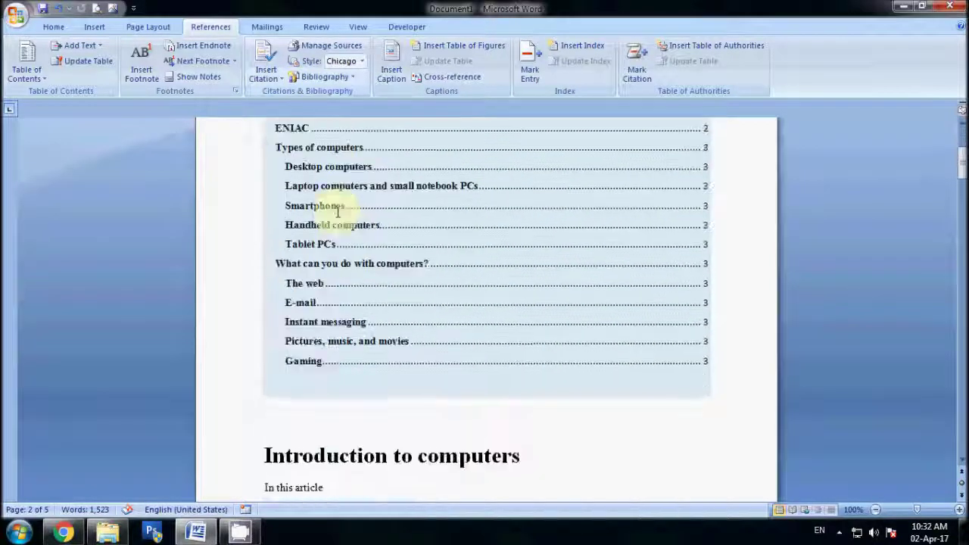
{"action": "scroll", "coordinate": [339, 210], "scroll_direction": "up", "scroll_amount": 5}
{"action": "left_click", "coordinate": [340, 210]}
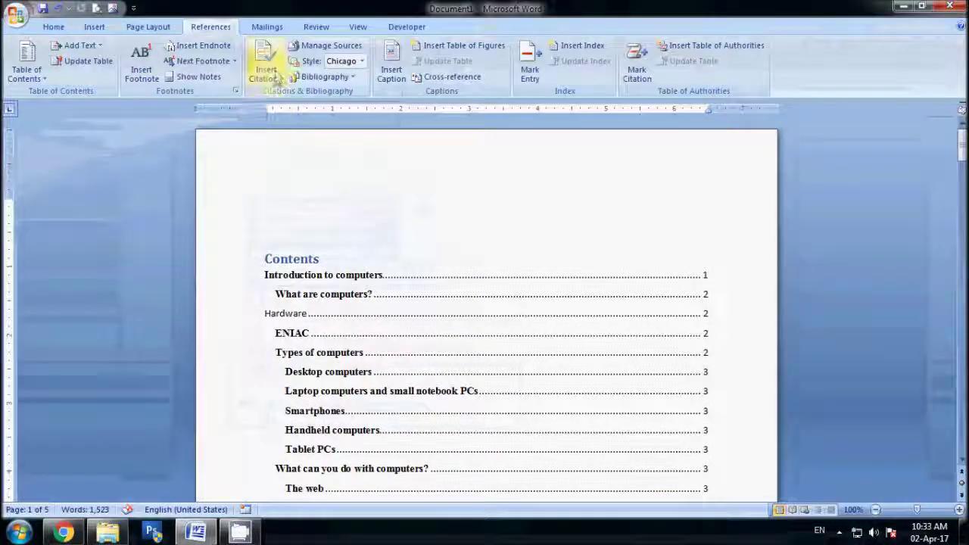
{"action": "left_click", "coordinate": [276, 75]}
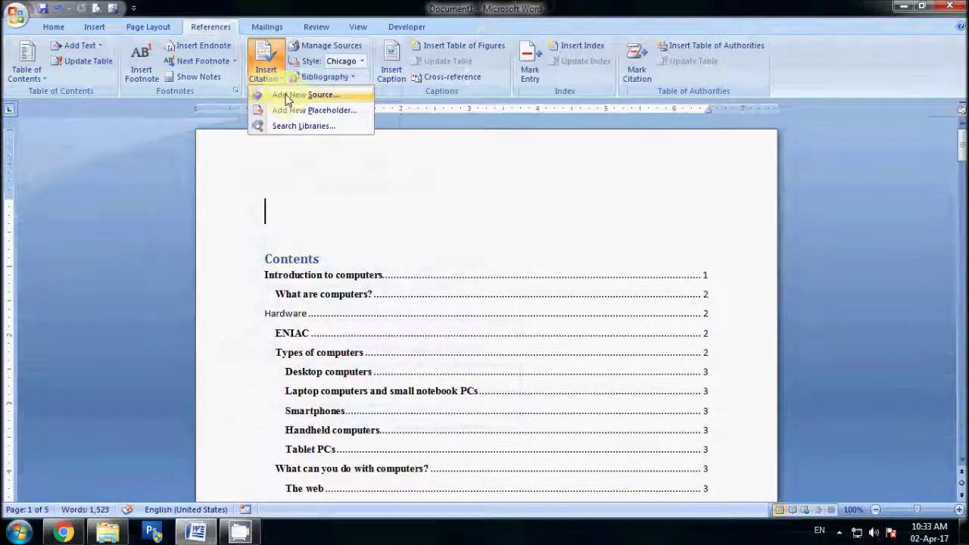
Step: Start a new Book source with the author's name and the title 'C an Introduction'
{"action": "left_click", "coordinate": [286, 97]}
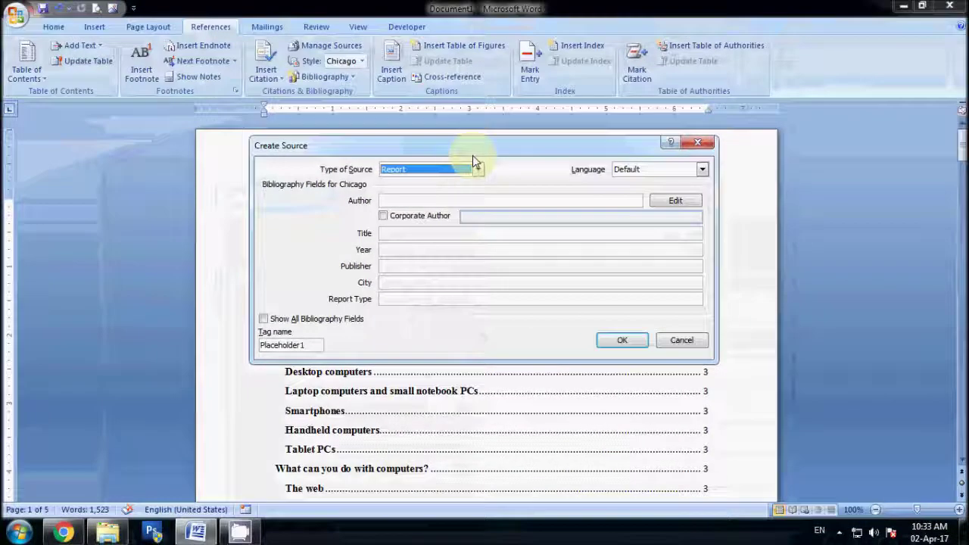
{"action": "left_click", "coordinate": [476, 169]}
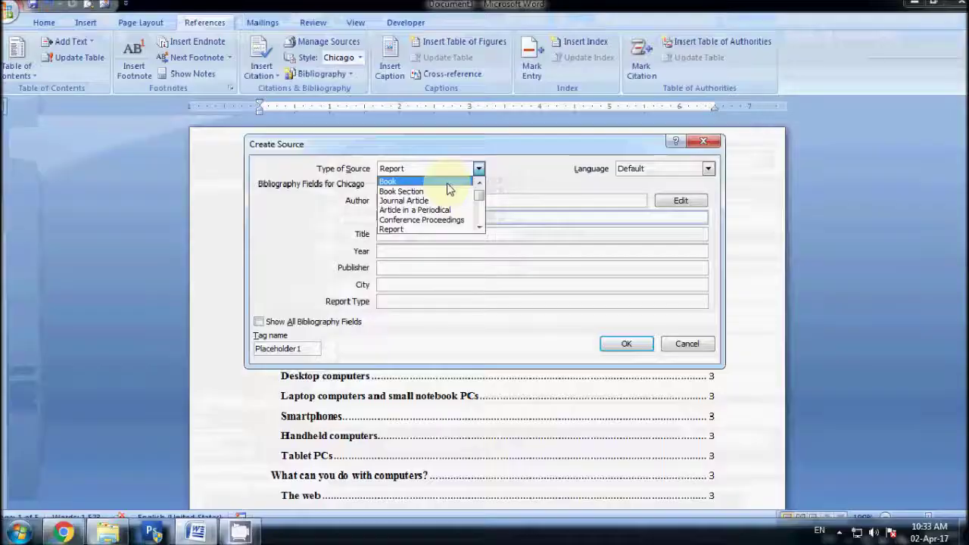
{"action": "left_click", "coordinate": [446, 188]}
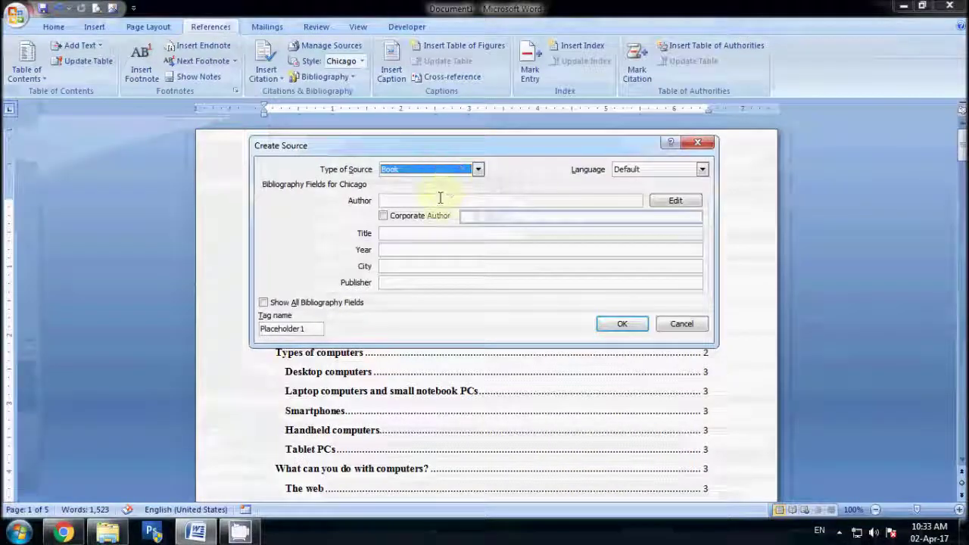
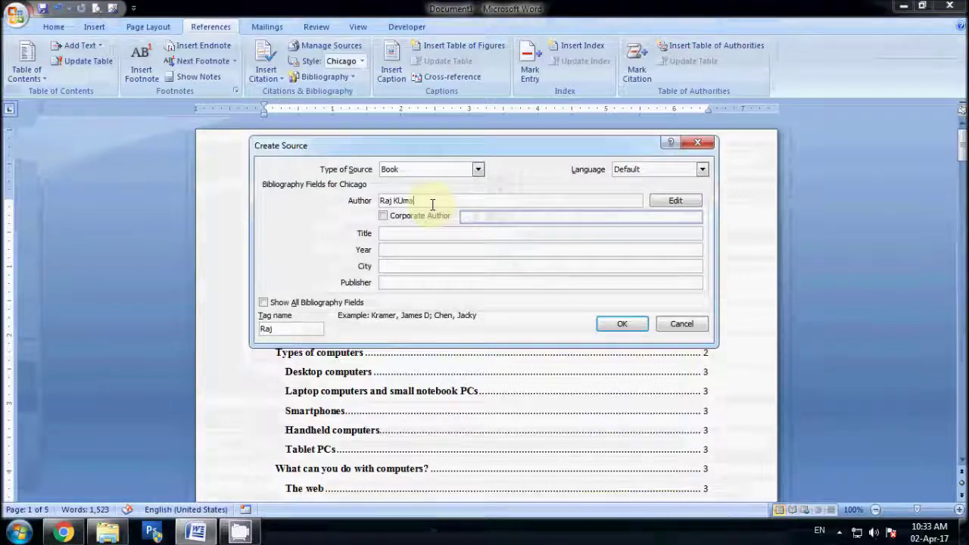
{"action": "left_click", "coordinate": [401, 233]}
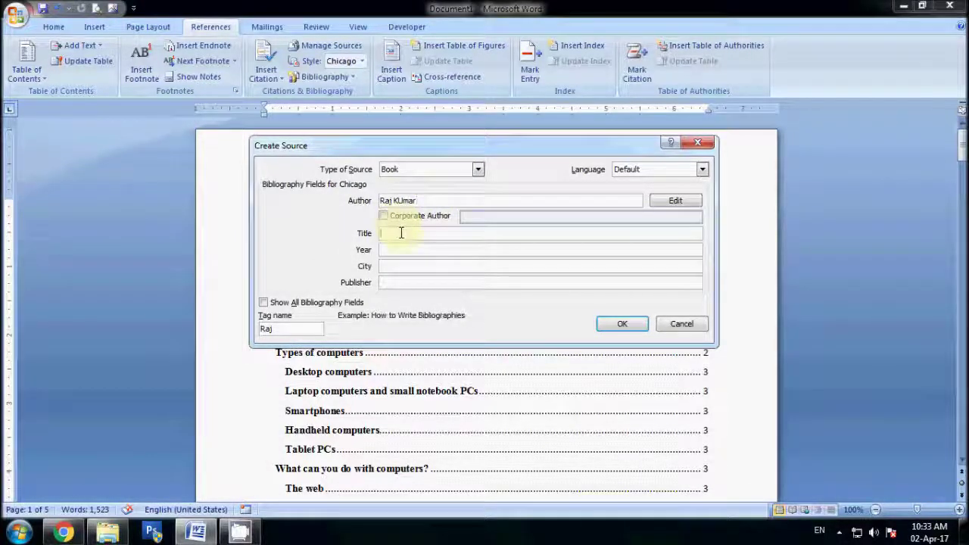
{"action": "type", "text": "G"}
{"action": "key", "text": "BackSpace"}
{"action": "type", "text": "duction"}
Step: Add year 2016, city Varanasi and publisher BPB, then insert the citation
{"action": "left_click", "coordinate": [401, 250]}
{"action": "type", "text": "16"}
{"action": "left_click", "coordinate": [392, 266]}
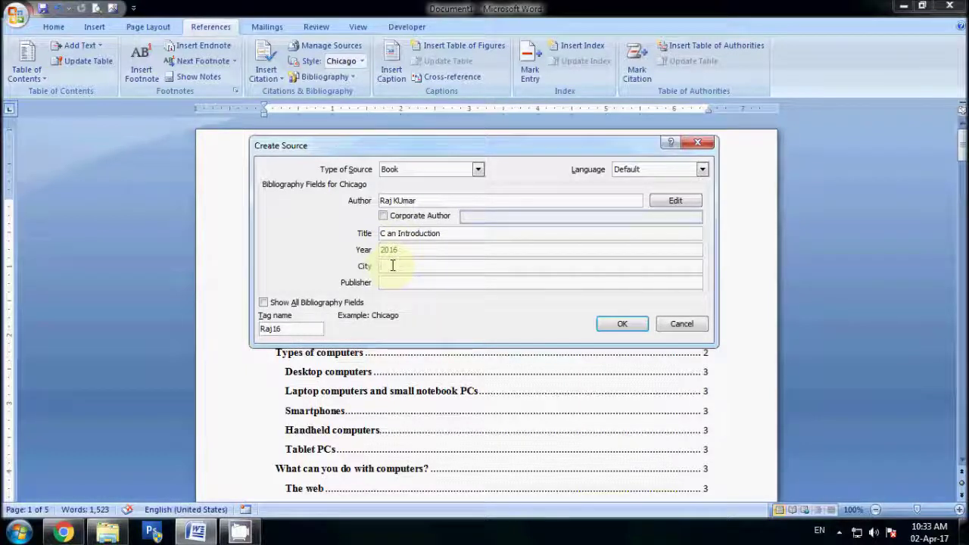
{"action": "type", "text": "Varanasi"}
{"action": "left_click", "coordinate": [426, 283]}
{"action": "type", "text": "BPB"}
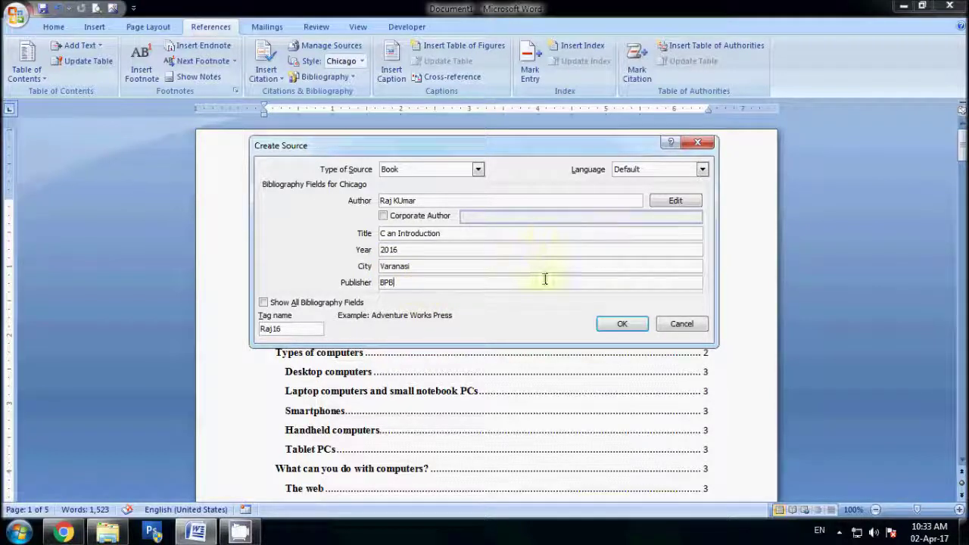
{"action": "left_click", "coordinate": [622, 323]}
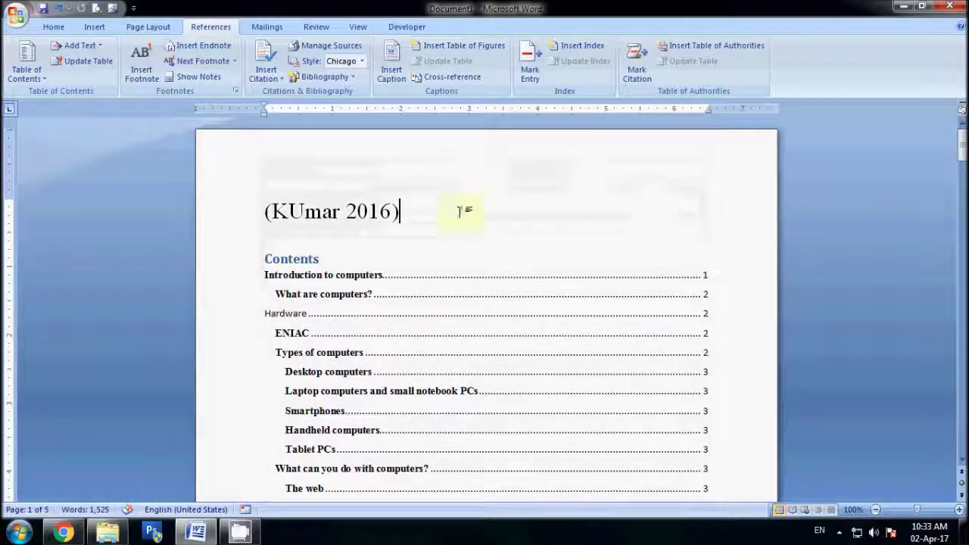
{"action": "left_click", "coordinate": [246, 216]}
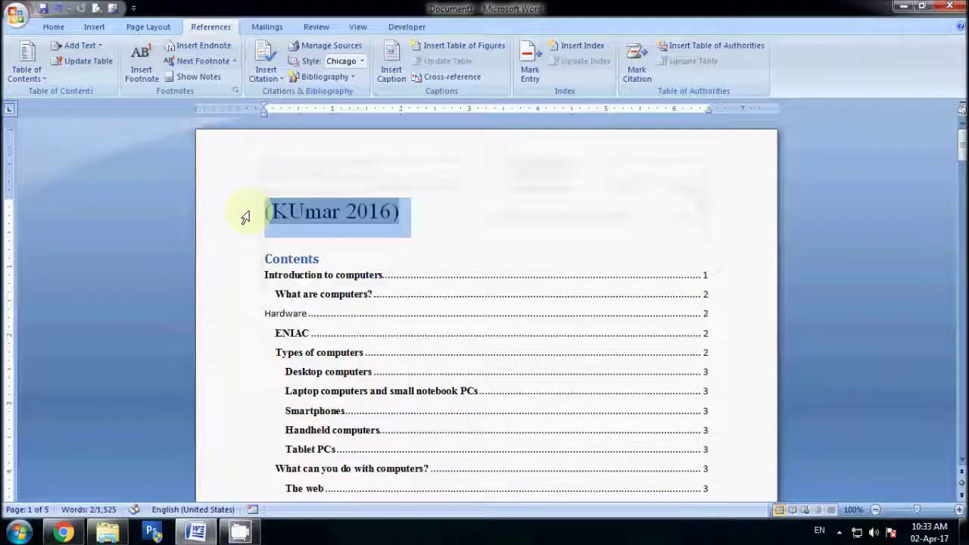
Step: Delete the first citation and place the caret above the 'Introduction to computers' heading
{"action": "key", "text": "Delete"}
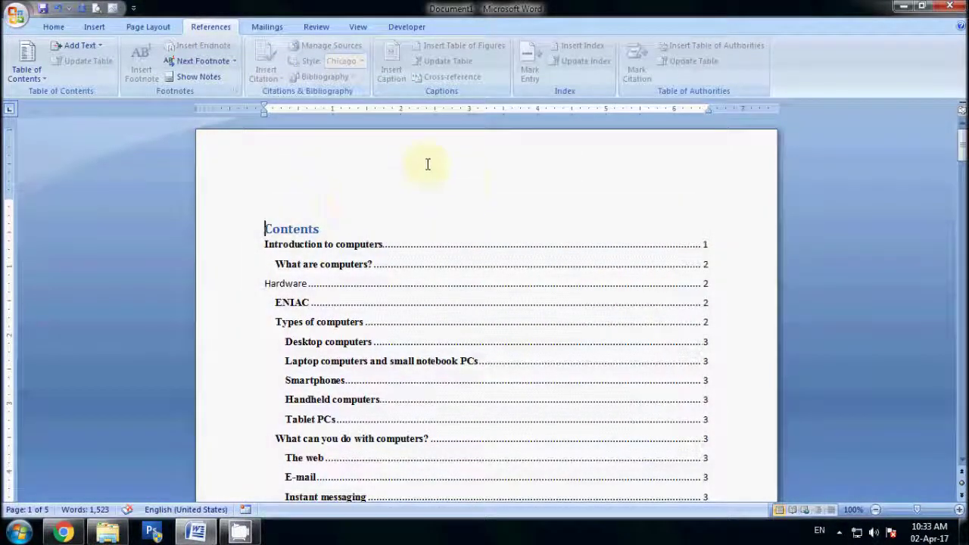
{"action": "scroll", "coordinate": [628, 257], "scroll_direction": "down", "scroll_amount": 5}
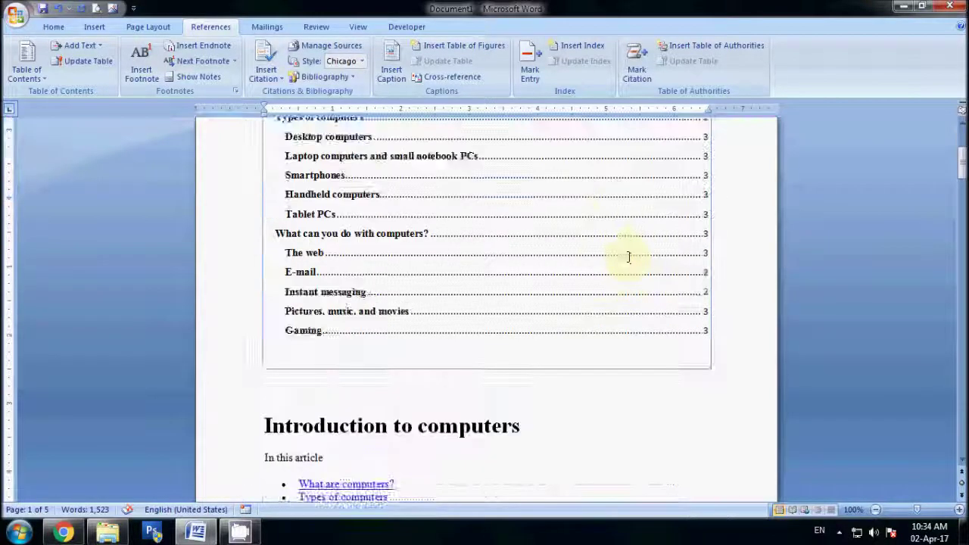
{"action": "scroll", "coordinate": [629, 256], "scroll_direction": "down", "scroll_amount": 6}
{"action": "left_click", "coordinate": [346, 150]}
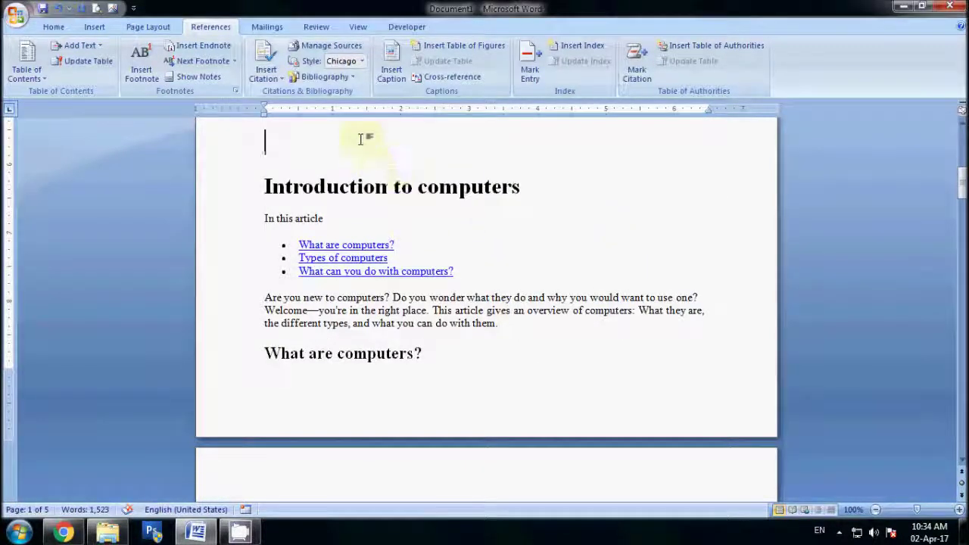
Step: Create a new Report-type source from the Insert Citation list
{"action": "left_click", "coordinate": [265, 67]}
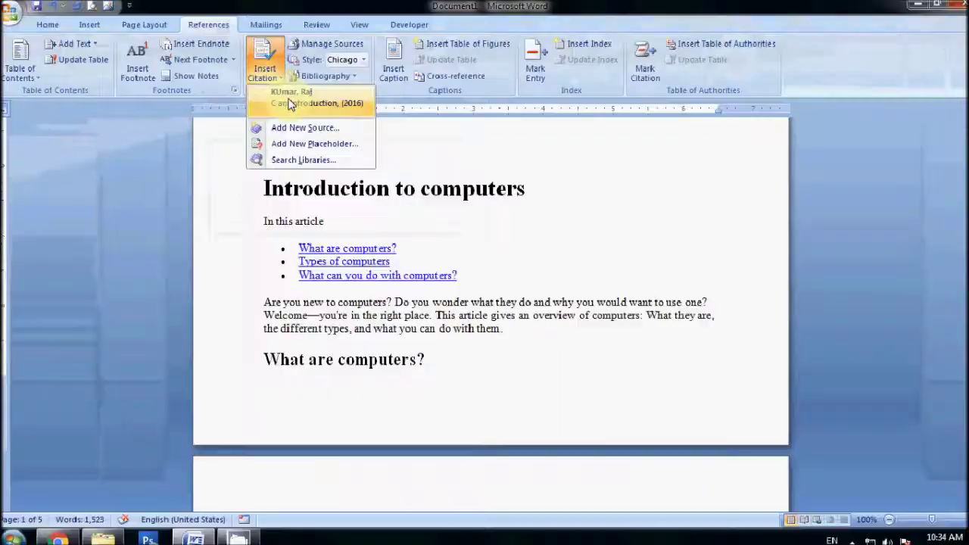
{"action": "left_click", "coordinate": [290, 104]}
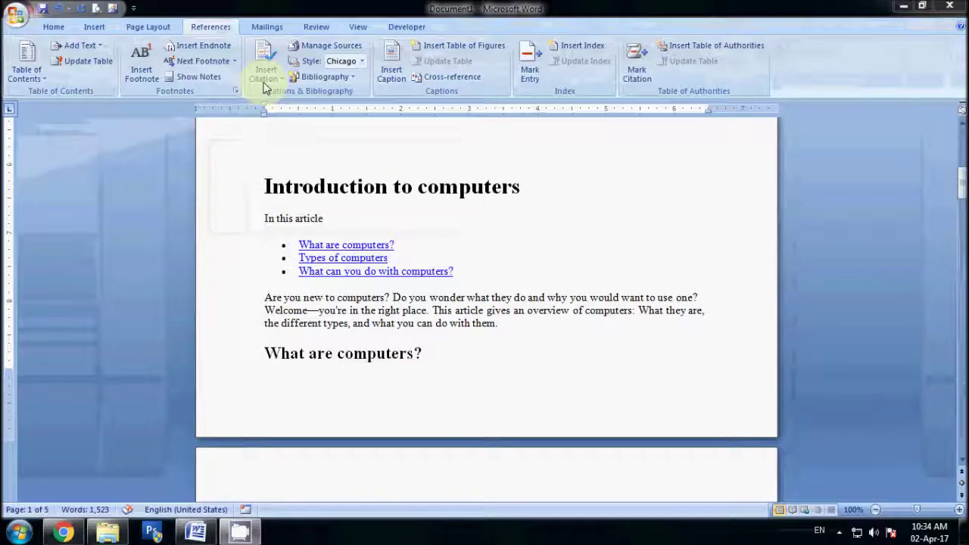
{"action": "left_click", "coordinate": [265, 83]}
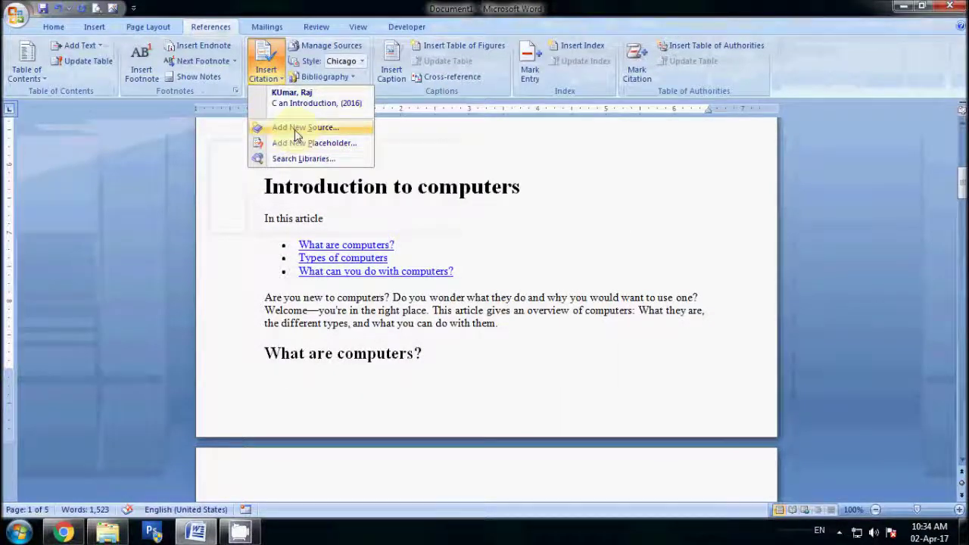
{"action": "left_click", "coordinate": [295, 128]}
{"action": "left_click", "coordinate": [477, 178]}
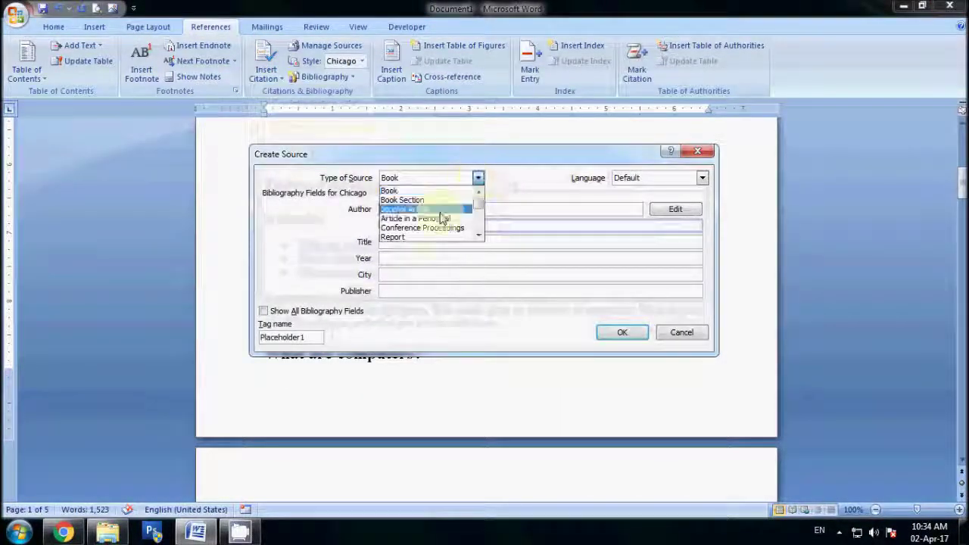
{"action": "left_click", "coordinate": [437, 237]}
Step: Fill in author, title Annual Income, year 2015, Tata, Delhi, report type General, and cite it
{"action": "left_click", "coordinate": [427, 210]}
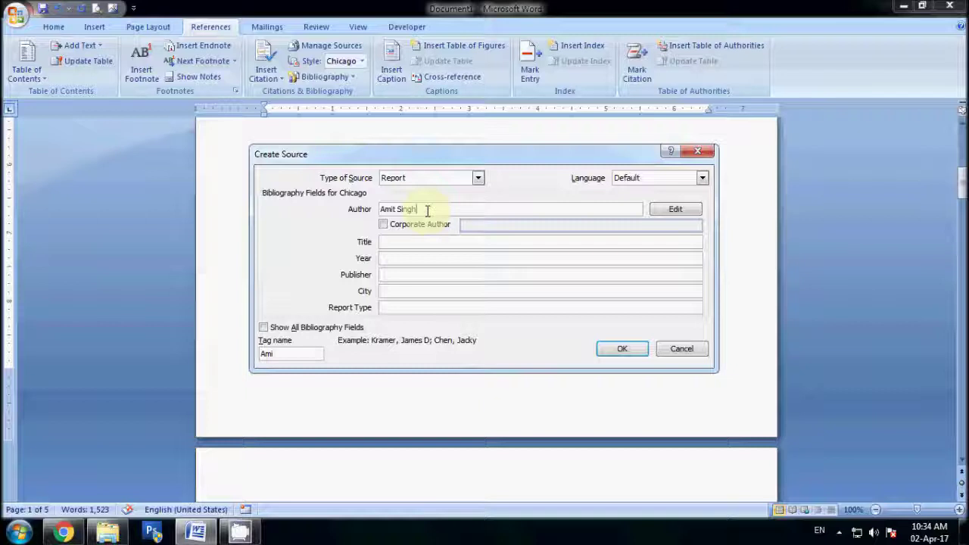
{"action": "left_click", "coordinate": [416, 242]}
{"action": "type", "text": "Annual Income"}
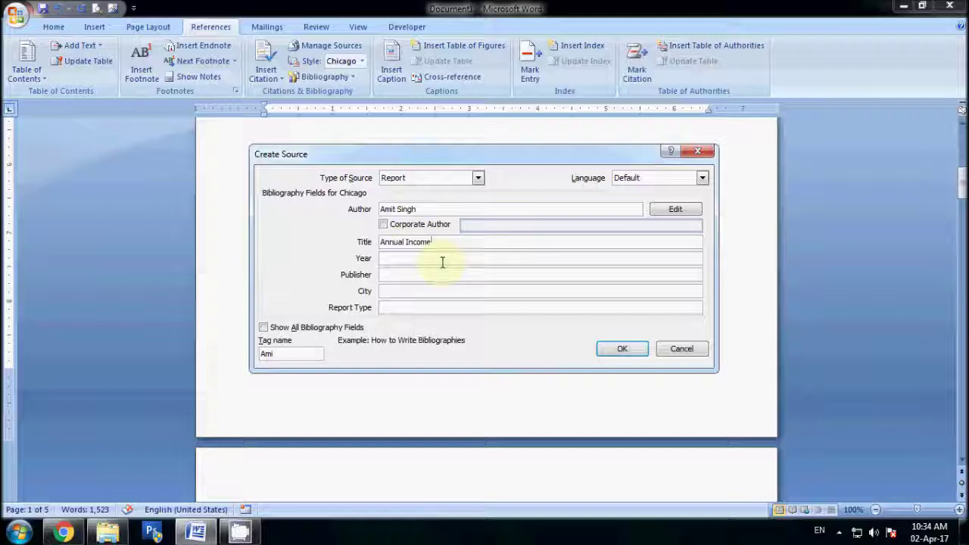
{"action": "left_click", "coordinate": [442, 262]}
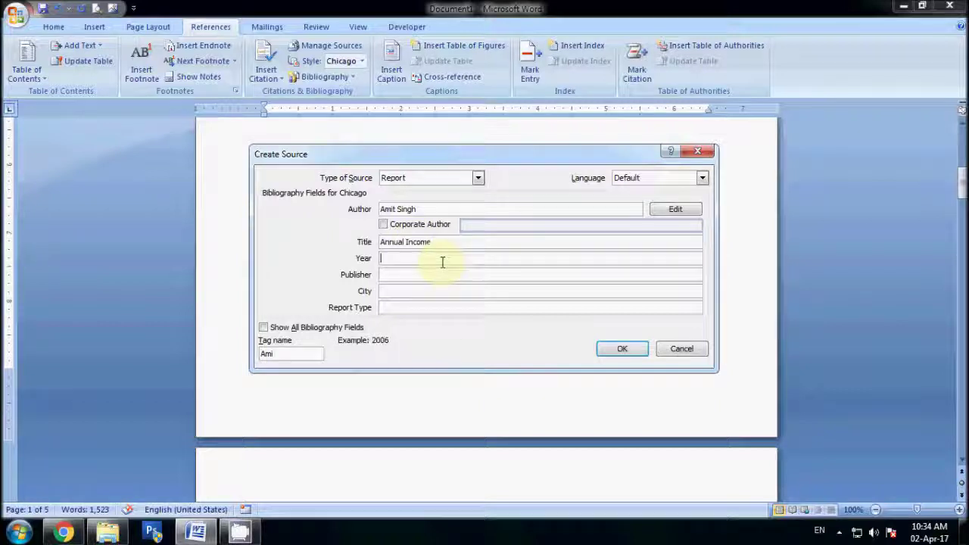
{"action": "type", "text": "2015"}
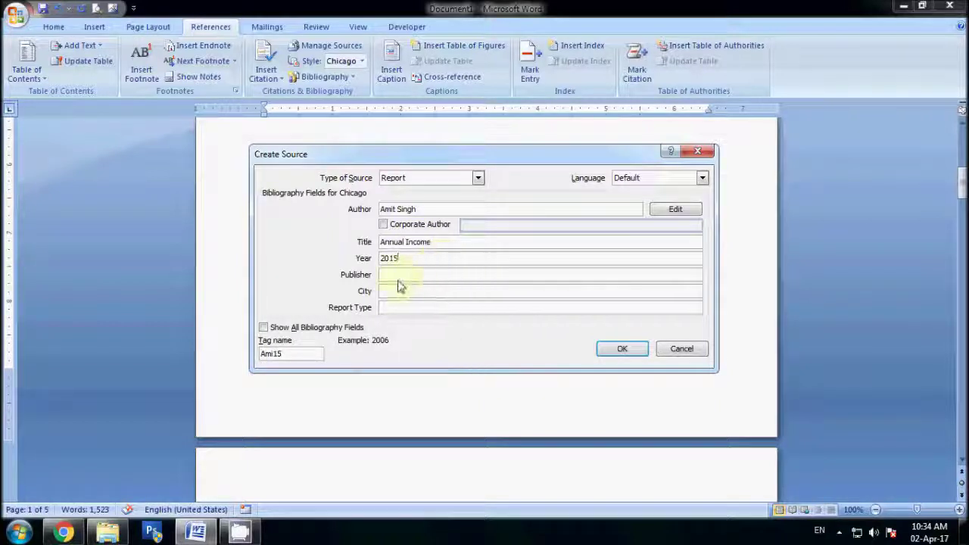
{"action": "left_click", "coordinate": [398, 274]}
{"action": "type", "text": "Tata"}
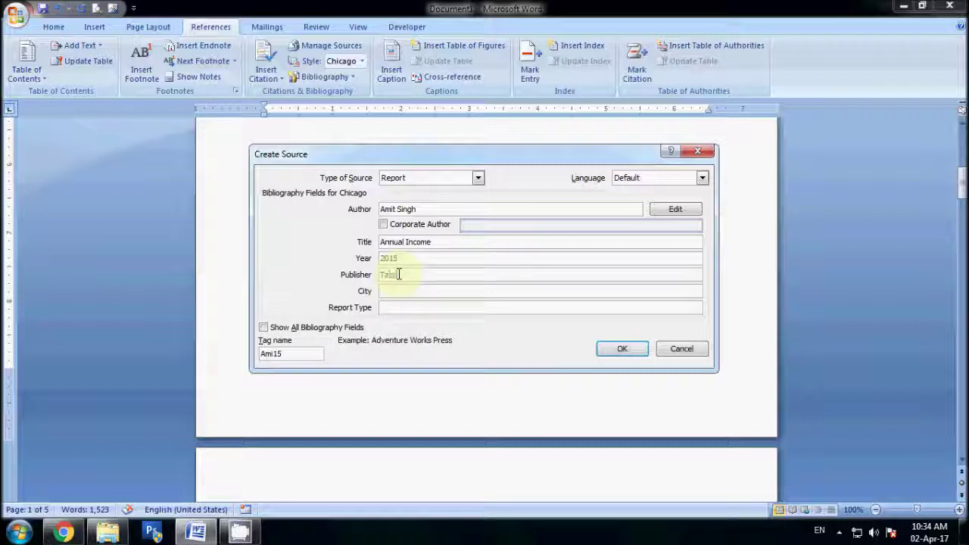
{"action": "left_click", "coordinate": [431, 292]}
{"action": "type", "text": "Delhi"}
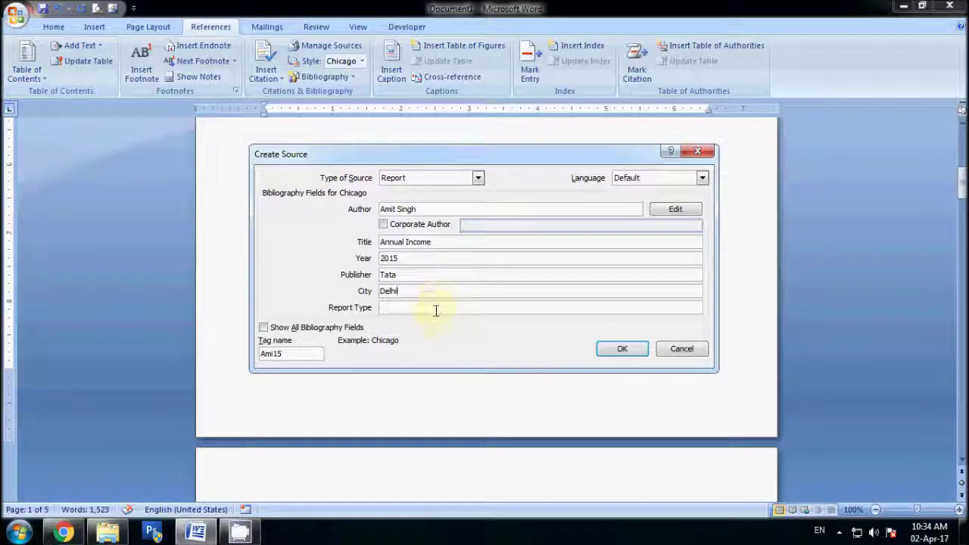
{"action": "left_click", "coordinate": [436, 309]}
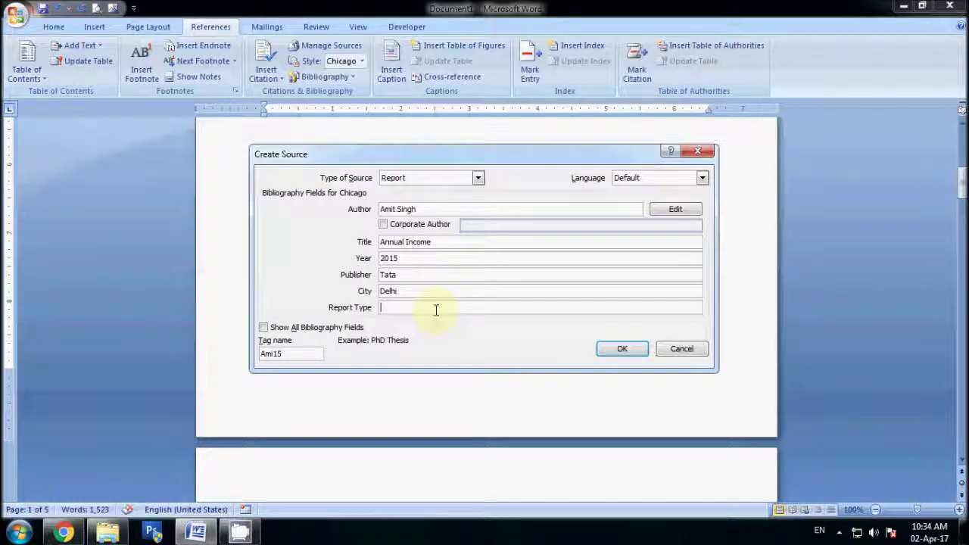
{"action": "type", "text": "General"}
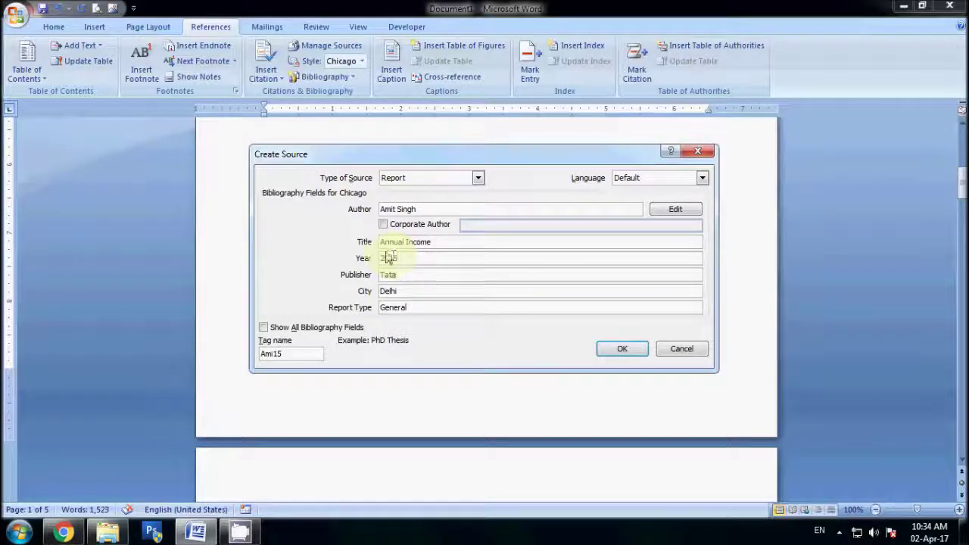
{"action": "left_click", "coordinate": [620, 350]}
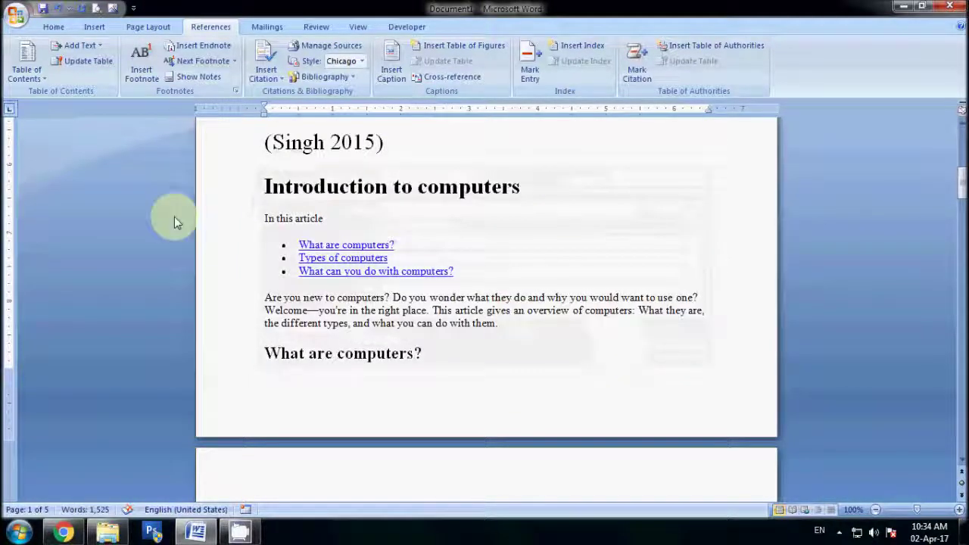
Step: Delete the citation line above the title and place the caret below the Gaming paragraph on page 5
{"action": "left_click", "coordinate": [242, 154]}
{"action": "key", "text": "Delete"}
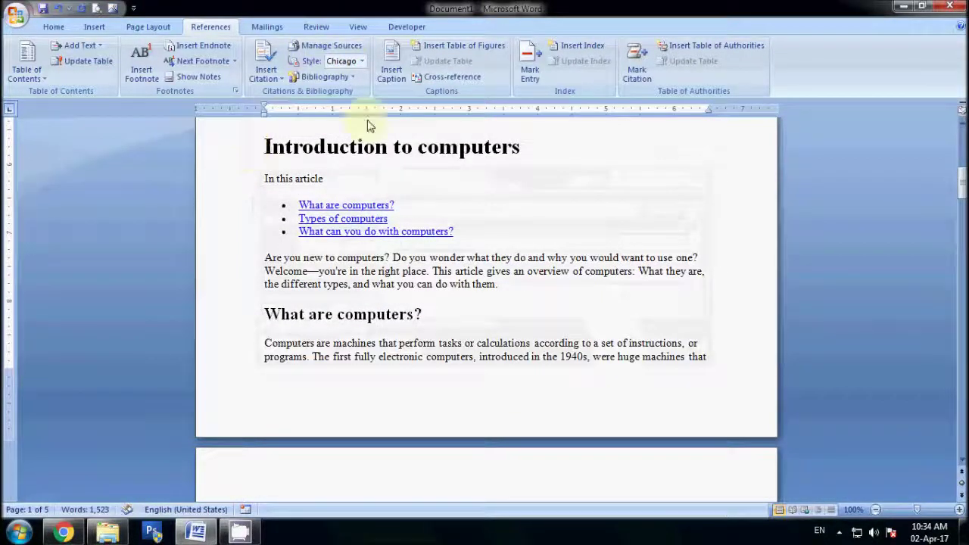
{"action": "scroll", "coordinate": [408, 154], "scroll_direction": "down", "scroll_amount": 8}
{"action": "scroll", "coordinate": [424, 140], "scroll_direction": "down", "scroll_amount": 5}
{"action": "left_click_drag", "start_coordinate": [962, 249], "coordinate": [960, 432]}
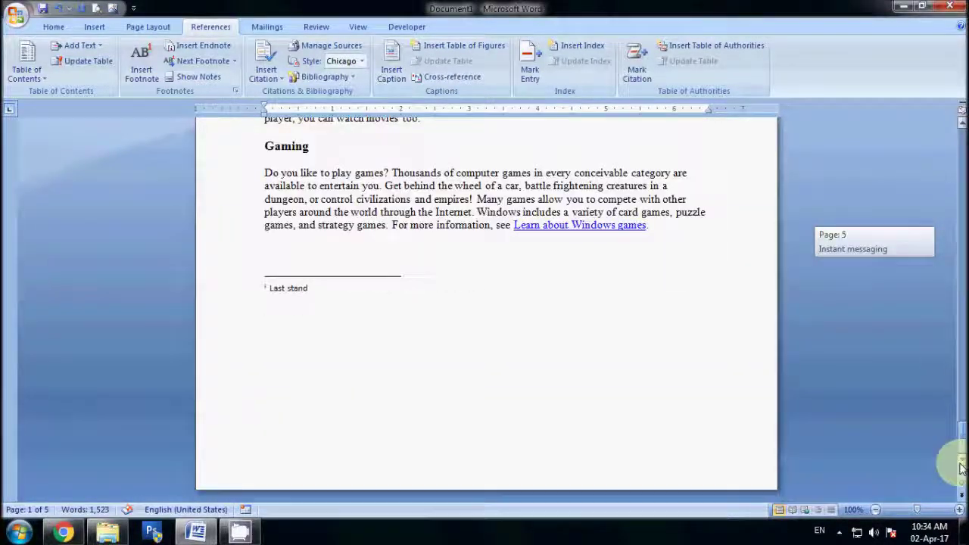
{"action": "left_click", "coordinate": [331, 249]}
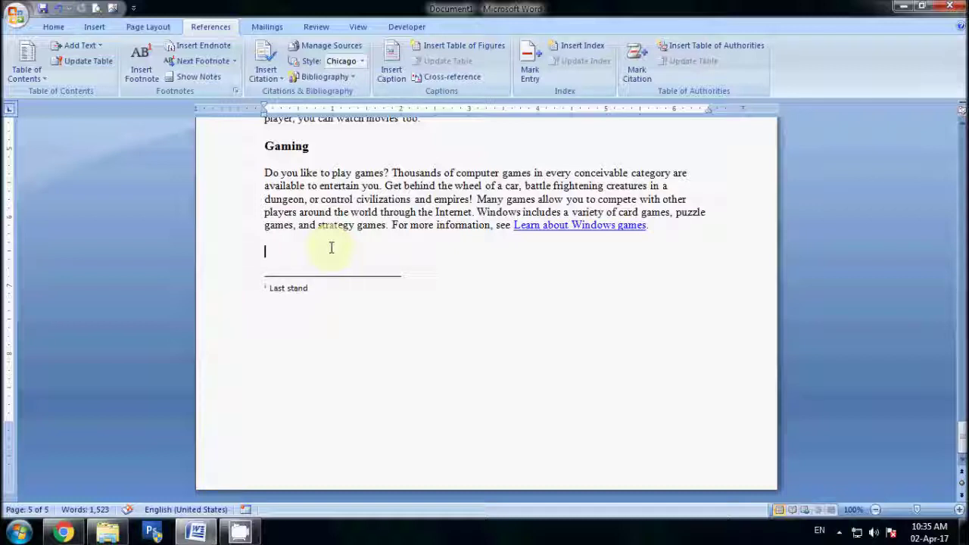
{"action": "left_click", "coordinate": [363, 64]}
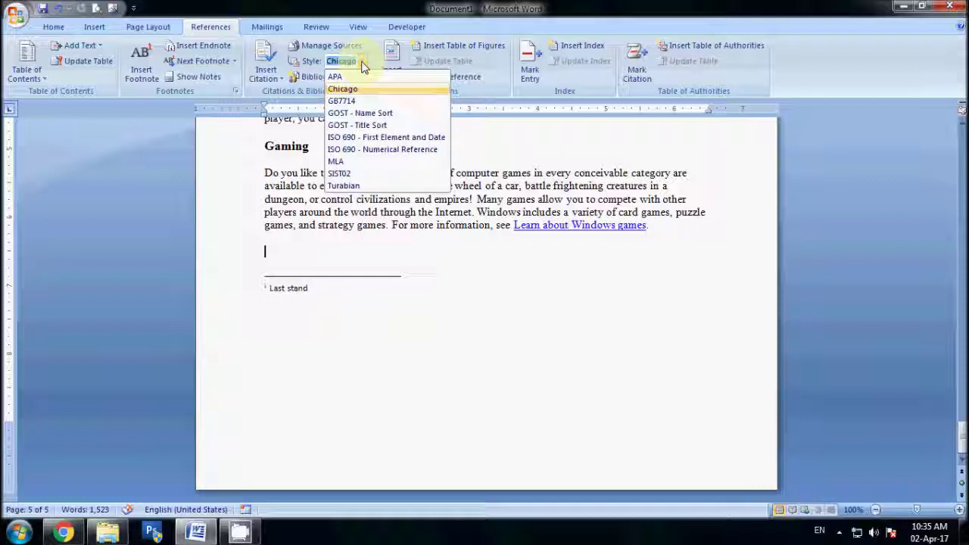
Step: Keep the Chicago style and insert the built-in Bibliography listing both cited sources
{"action": "left_click", "coordinate": [366, 236]}
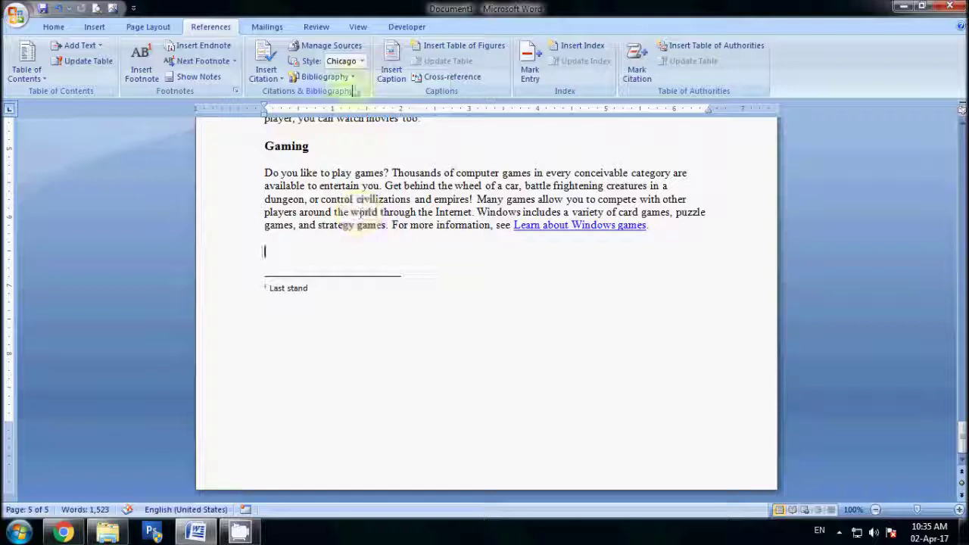
{"action": "left_click", "coordinate": [352, 81]}
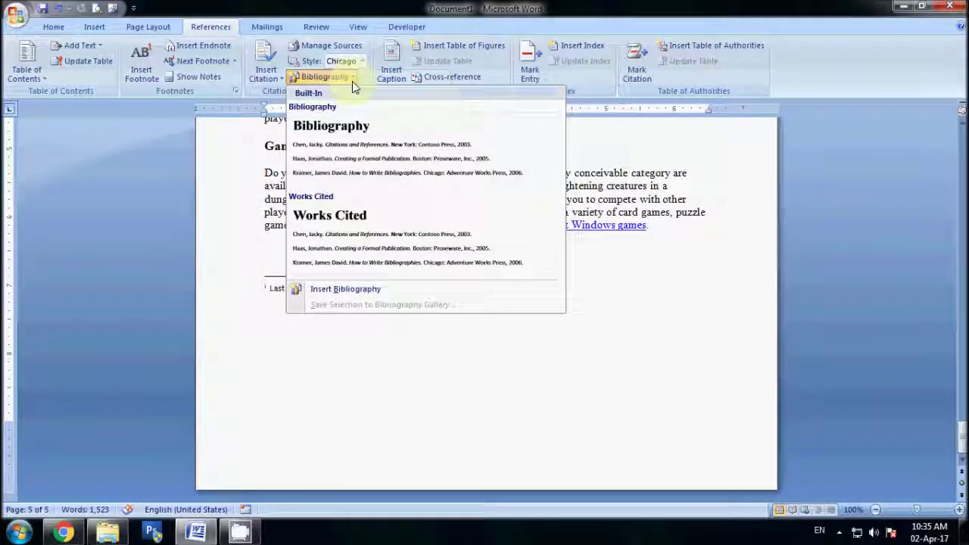
{"action": "left_click", "coordinate": [360, 150]}
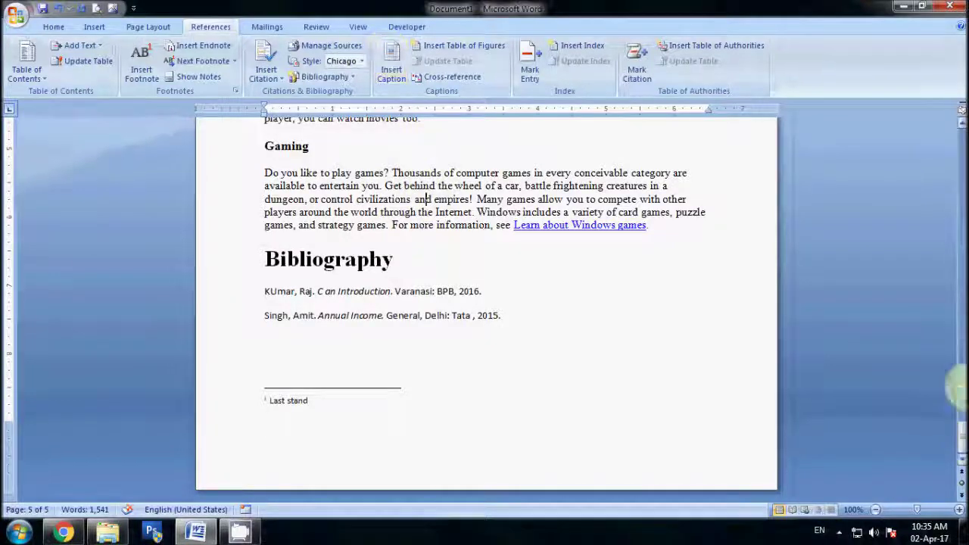
{"action": "mouse_move", "coordinate": [960, 435]}
{"action": "left_mouse_down"}
{"action": "mouse_move", "coordinate": [960, 193]}
{"action": "mouse_move", "coordinate": [957, 205]}
{"action": "left_mouse_up"}
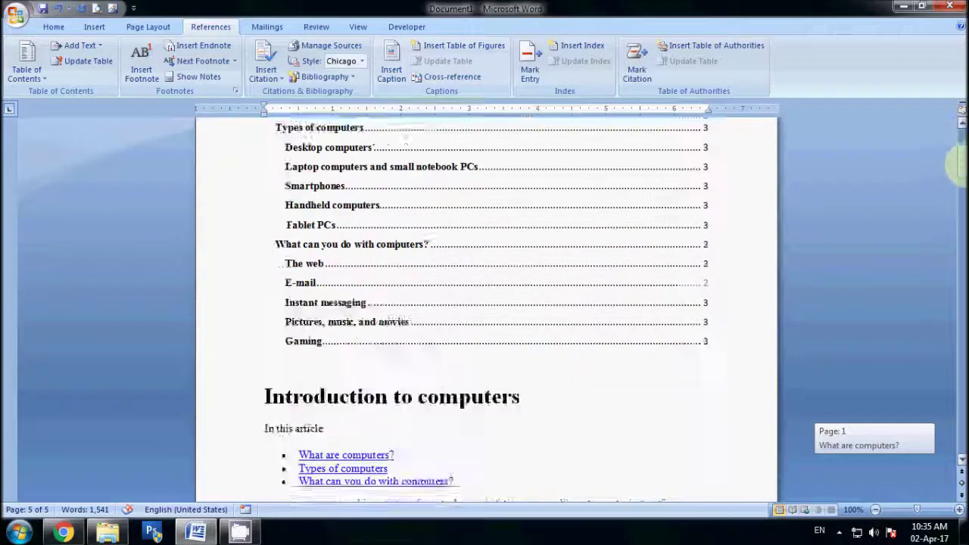
Step: Add blank lines and insert picture 1490703 from the pic\s folder below the Hardware heading
{"action": "left_click", "coordinate": [544, 270]}
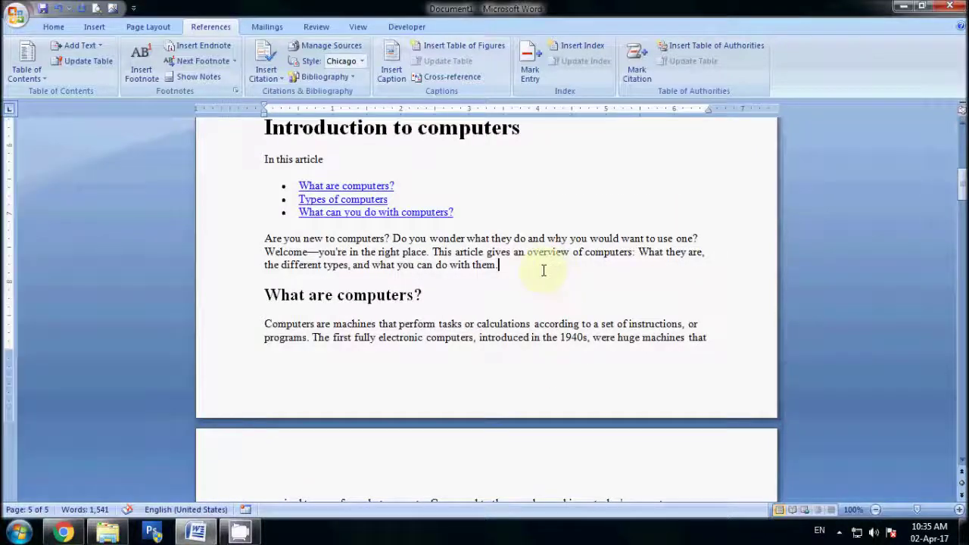
{"action": "key", "text": "Return"}
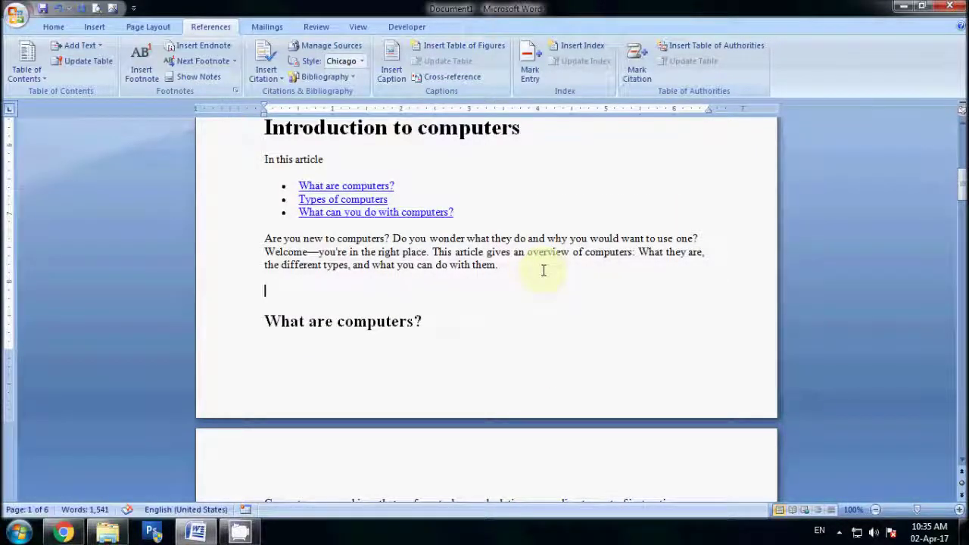
{"action": "scroll", "coordinate": [544, 269], "scroll_direction": "down", "scroll_amount": 3}
{"action": "scroll", "coordinate": [544, 264], "scroll_direction": "up", "scroll_amount": 8}
{"action": "scroll", "coordinate": [546, 258], "scroll_direction": "down", "scroll_amount": 10}
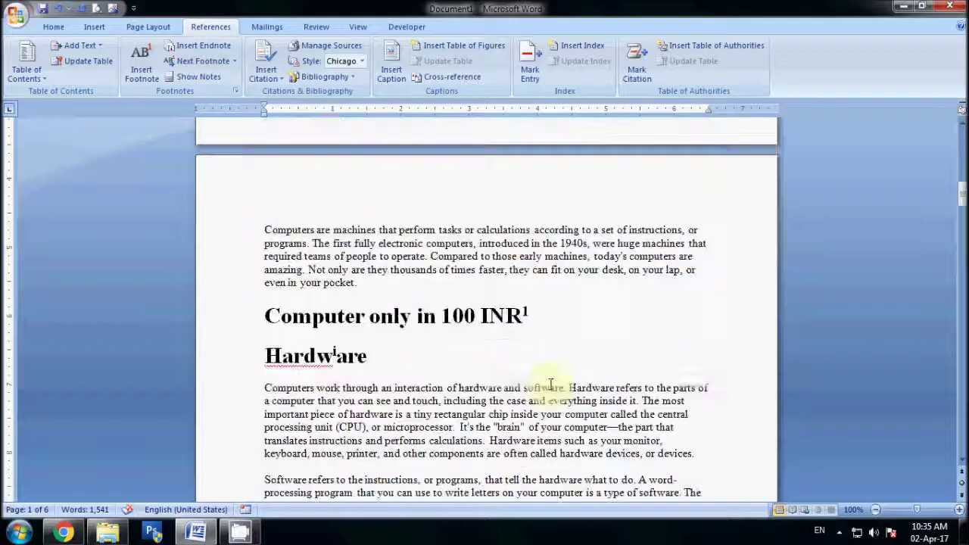
{"action": "scroll", "coordinate": [552, 354], "scroll_direction": "down", "scroll_amount": 2}
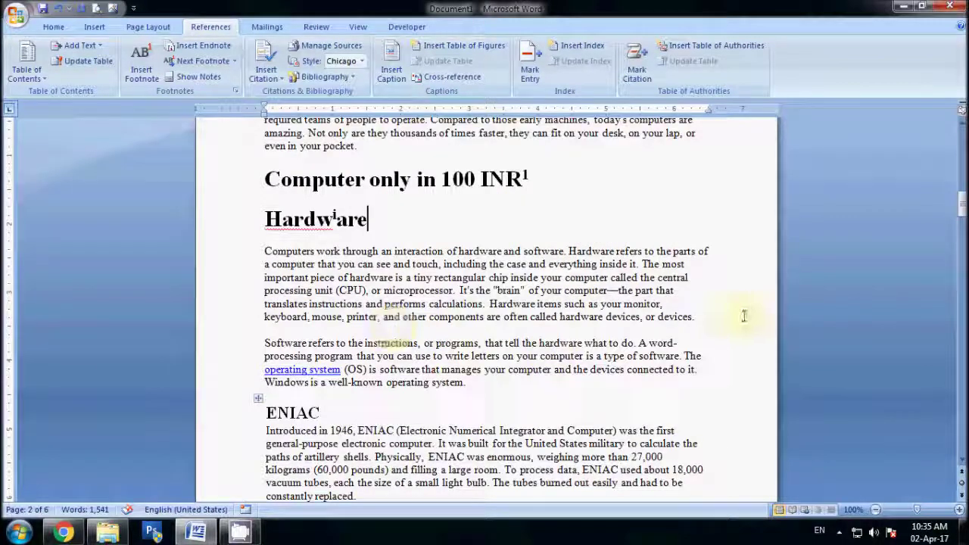
{"action": "key", "text": "Return"}
{"action": "key", "text": "Return"}
{"action": "key", "text": "Return"}
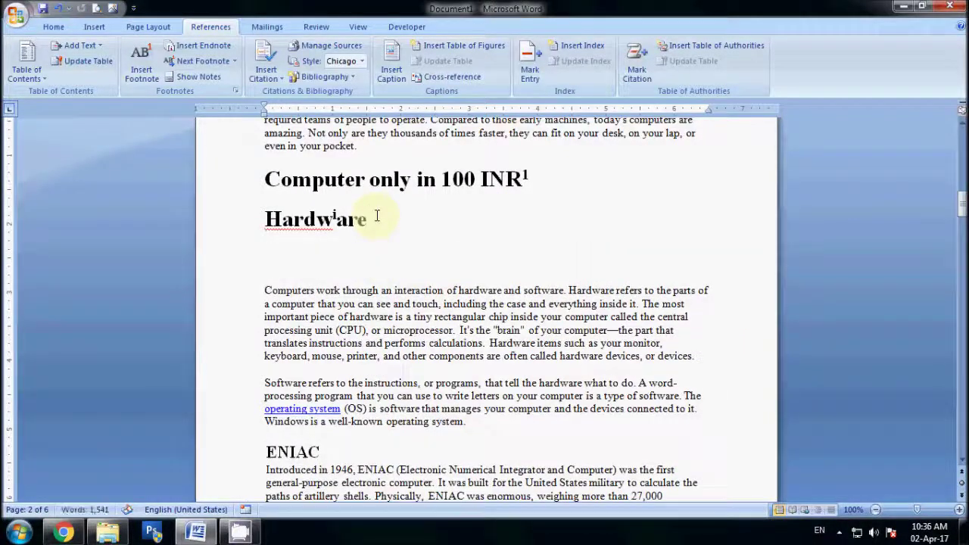
{"action": "left_click", "coordinate": [114, 9]}
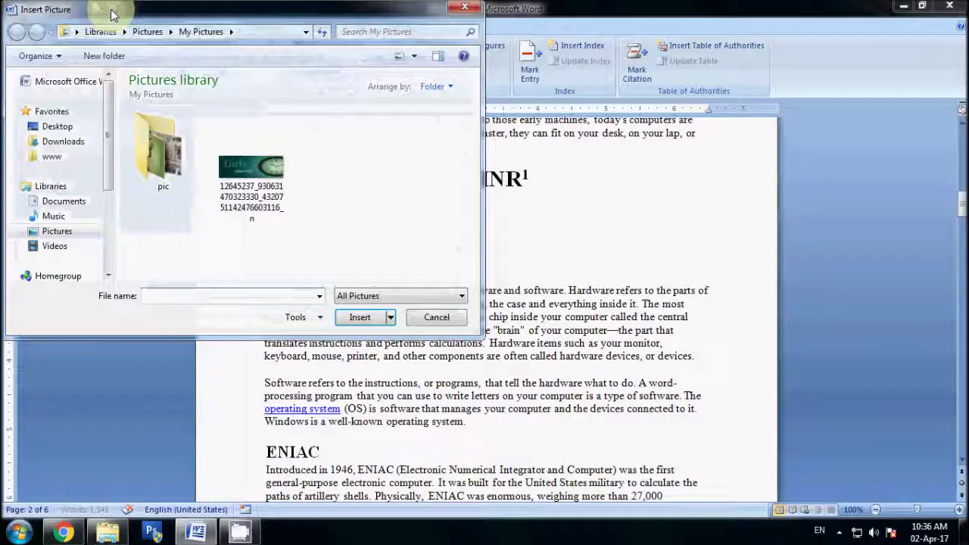
{"action": "double_click", "coordinate": [168, 163]}
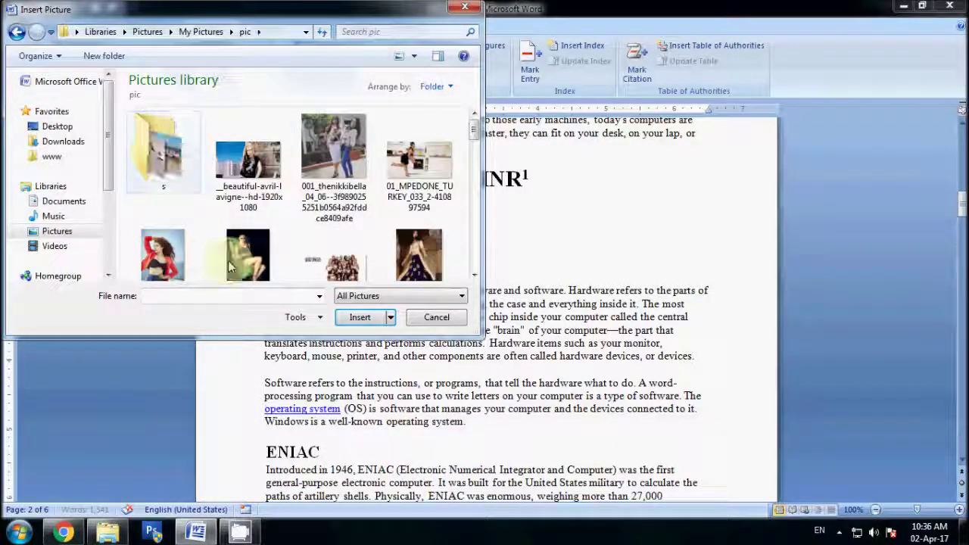
{"action": "double_click", "coordinate": [163, 156]}
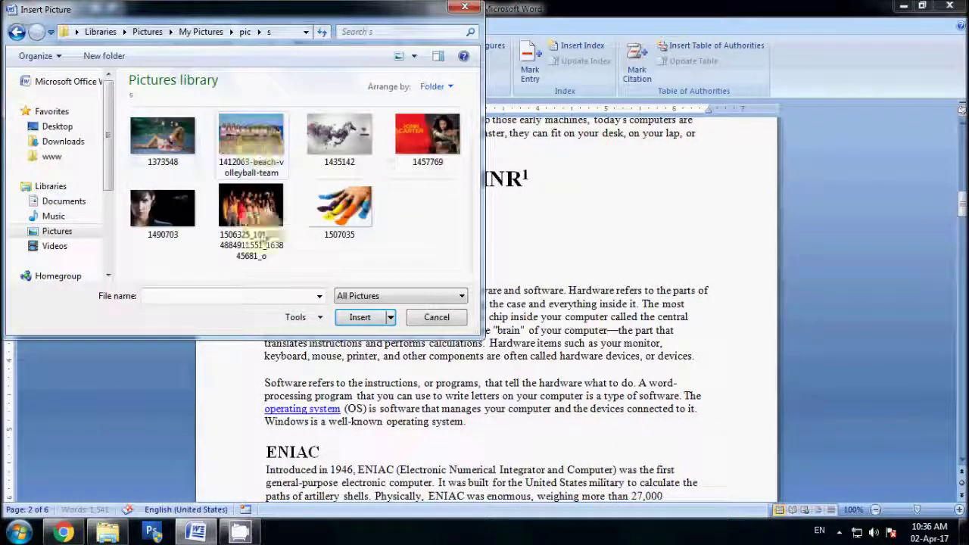
{"action": "double_click", "coordinate": [170, 211]}
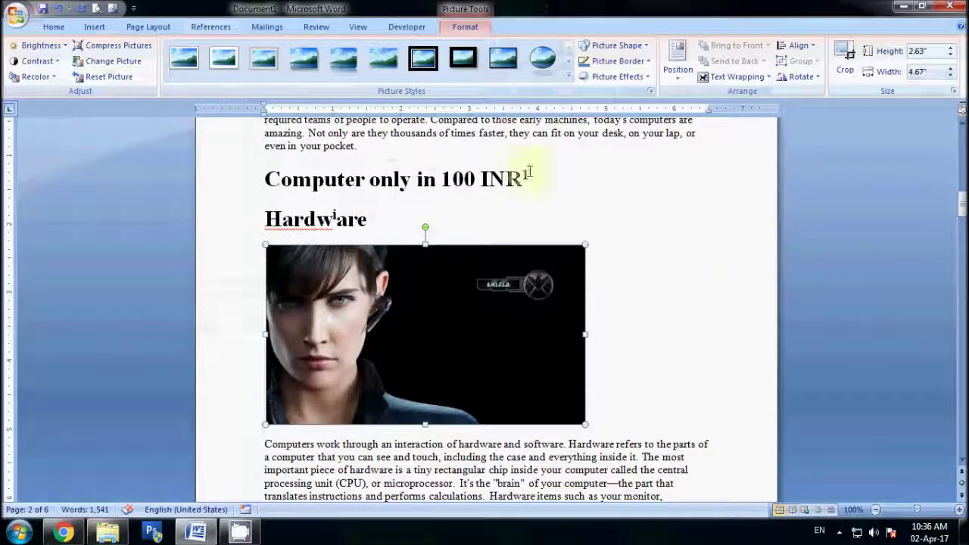
Step: Caption the picture 'Figure 1', placed below the selected item
{"action": "left_click", "coordinate": [214, 30]}
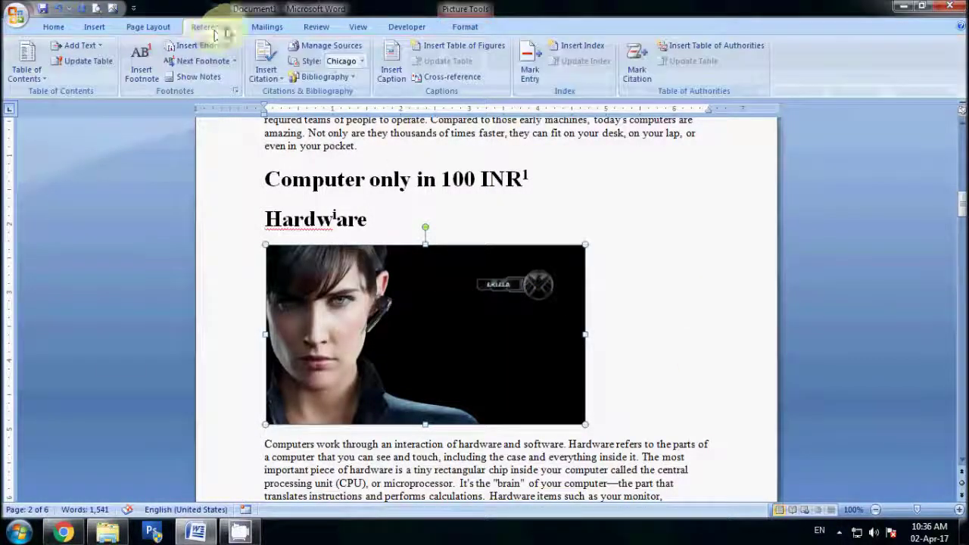
{"action": "left_click", "coordinate": [400, 77]}
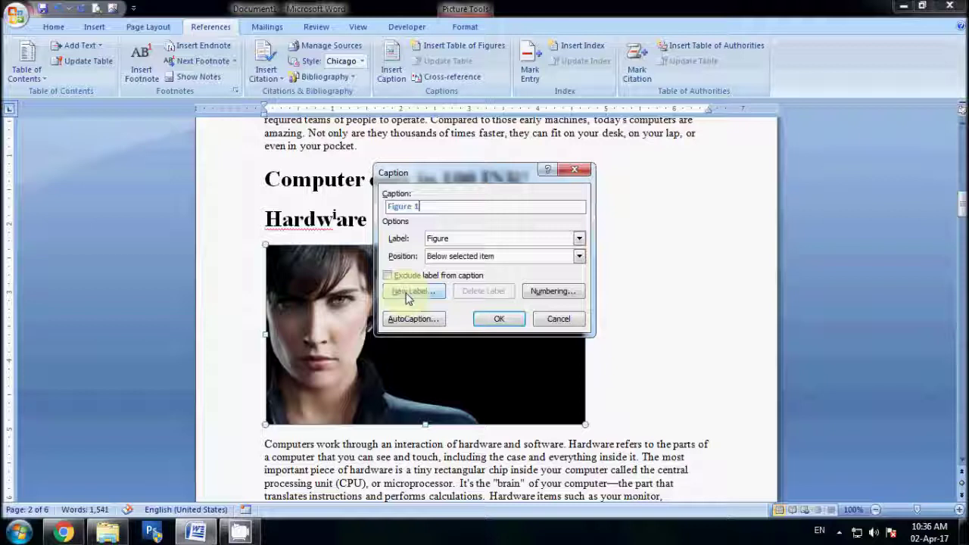
{"action": "left_click", "coordinate": [515, 326]}
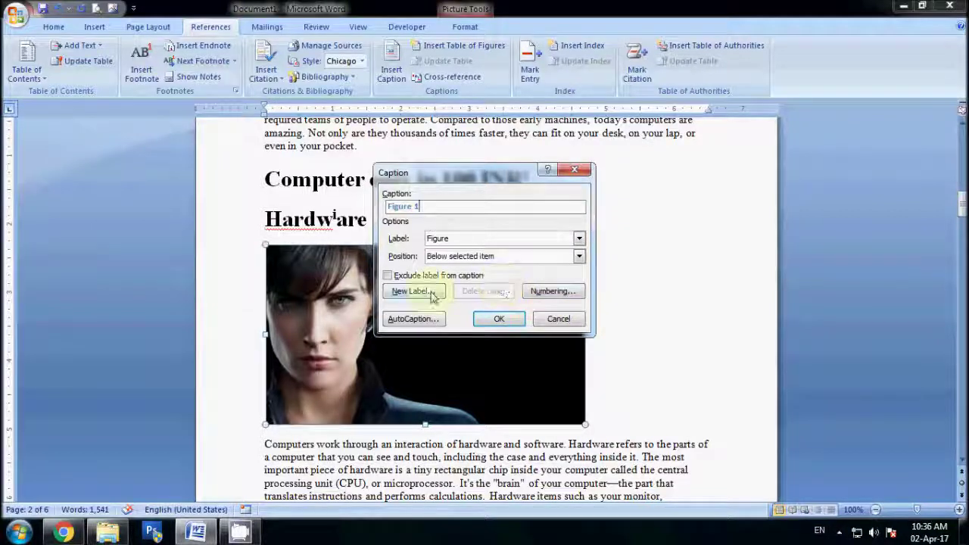
{"action": "left_click", "coordinate": [507, 327]}
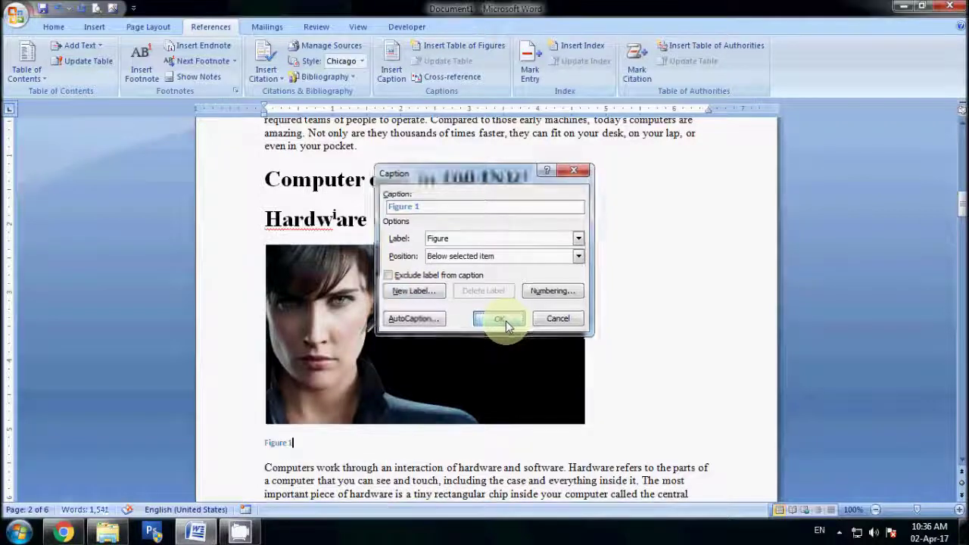
{"action": "scroll", "coordinate": [506, 322], "scroll_direction": "down", "scroll_amount": 3}
{"action": "scroll", "coordinate": [506, 325], "scroll_direction": "down", "scroll_amount": 10}
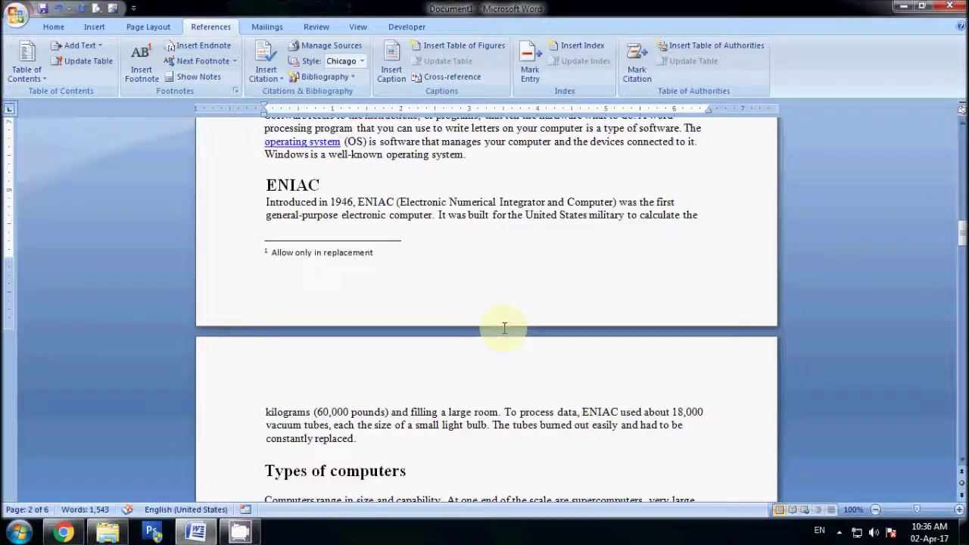
{"action": "scroll", "coordinate": [504, 329], "scroll_direction": "down", "scroll_amount": 6}
Step: Insert picture 1457769 after the ENIAC paragraph and caption it Figure 2
{"action": "left_click", "coordinate": [395, 238]}
{"action": "key", "text": "Return"}
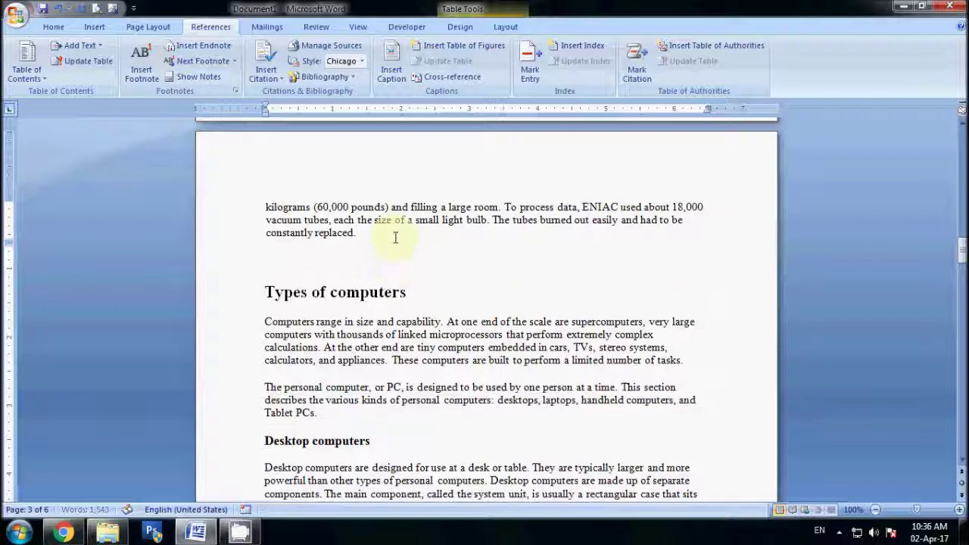
{"action": "left_click", "coordinate": [113, 9]}
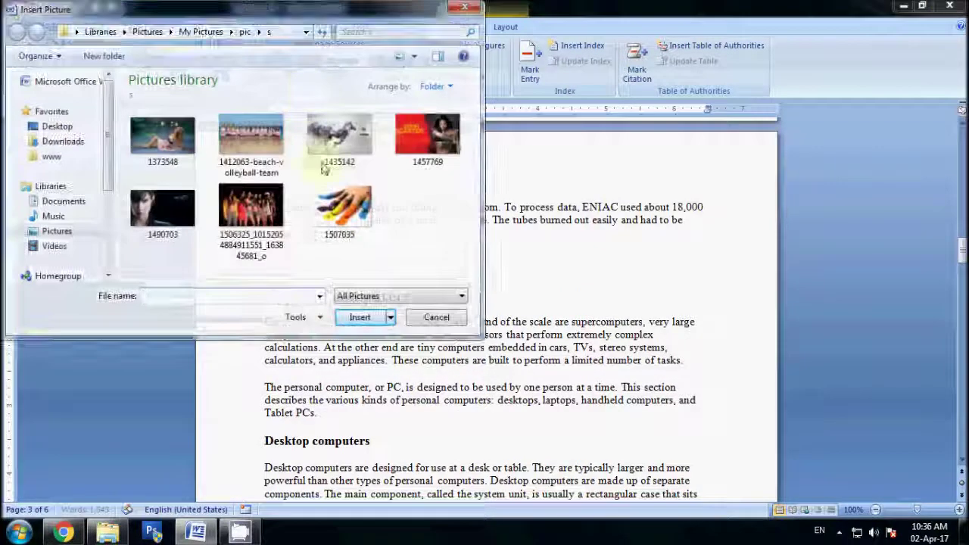
{"action": "double_click", "coordinate": [422, 134]}
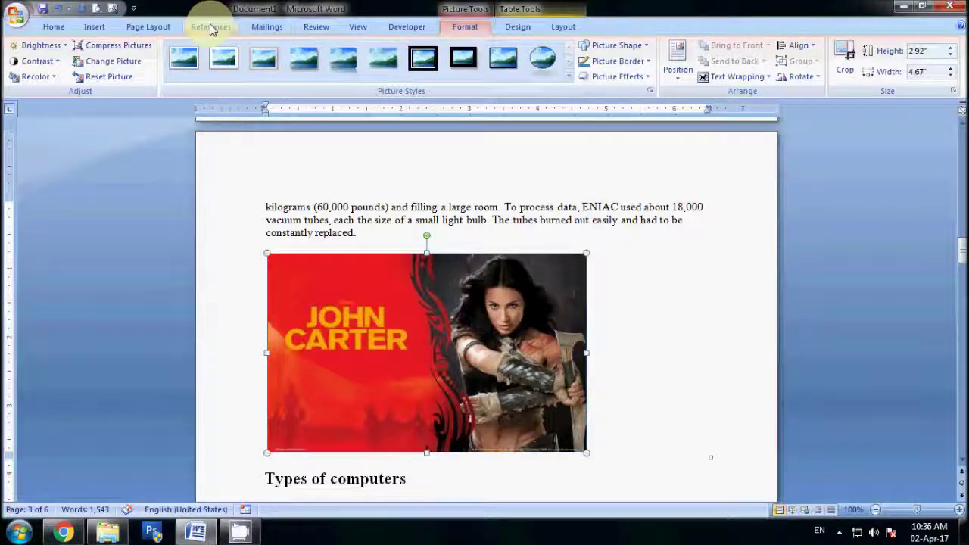
{"action": "left_click", "coordinate": [210, 27]}
{"action": "left_click", "coordinate": [391, 68]}
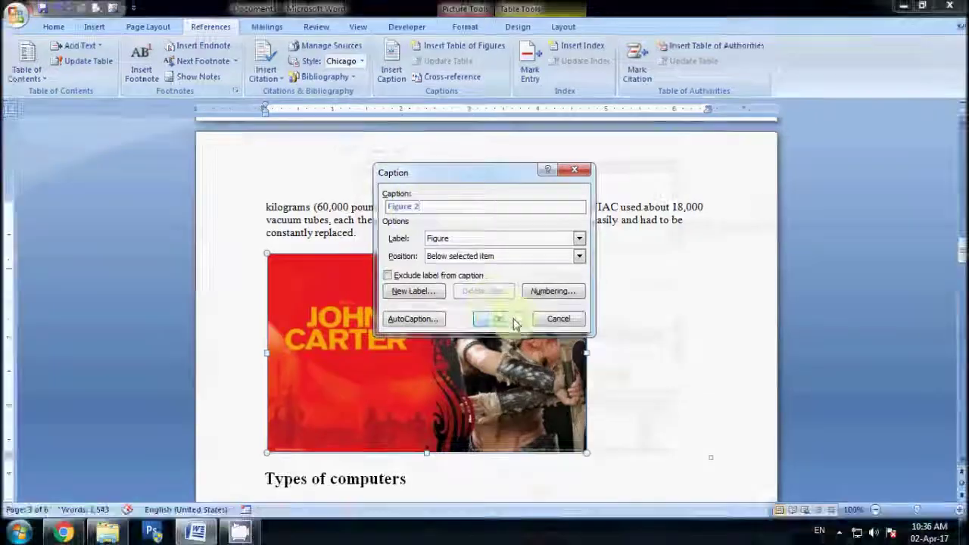
{"action": "left_click", "coordinate": [585, 429]}
Step: Insert the zebra picture 1435142 after the notebook paragraph and caption it Figure 3
{"action": "scroll", "coordinate": [511, 318], "scroll_direction": "down", "scroll_amount": 5}
{"action": "scroll", "coordinate": [512, 317], "scroll_direction": "down", "scroll_amount": 6}
{"action": "scroll", "coordinate": [511, 317], "scroll_direction": "down", "scroll_amount": 10}
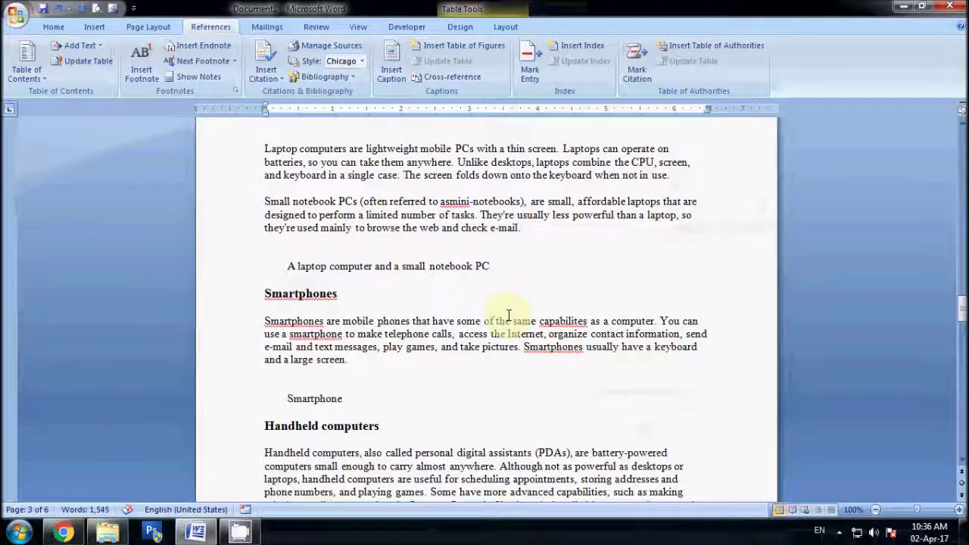
{"action": "left_click", "coordinate": [541, 232]}
{"action": "key", "text": "Return"}
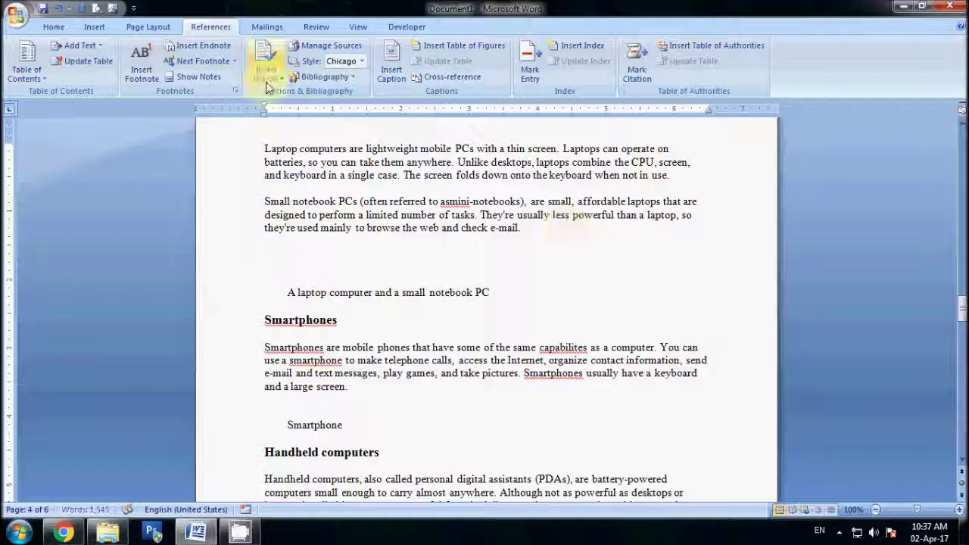
{"action": "left_click", "coordinate": [112, 8]}
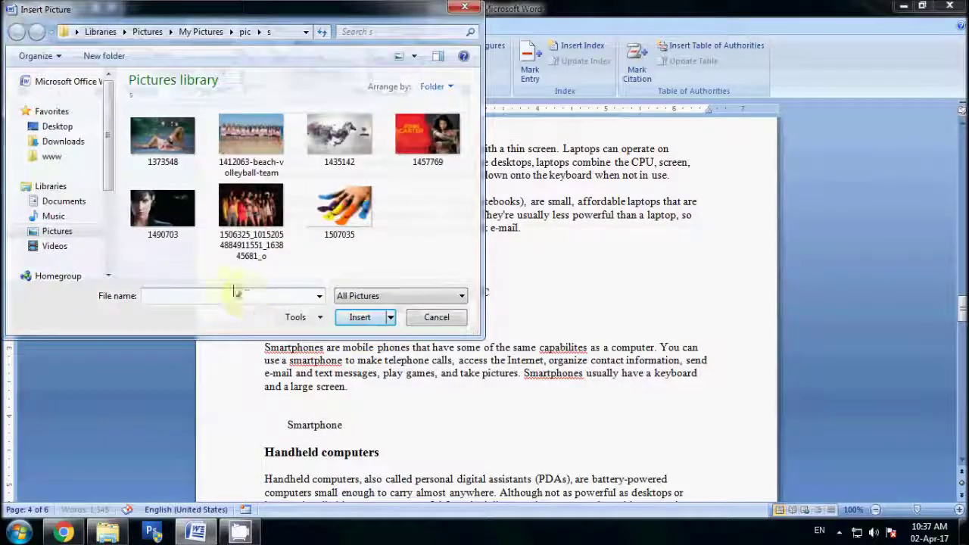
{"action": "left_click", "coordinate": [346, 154]}
{"action": "double_click", "coordinate": [346, 154]}
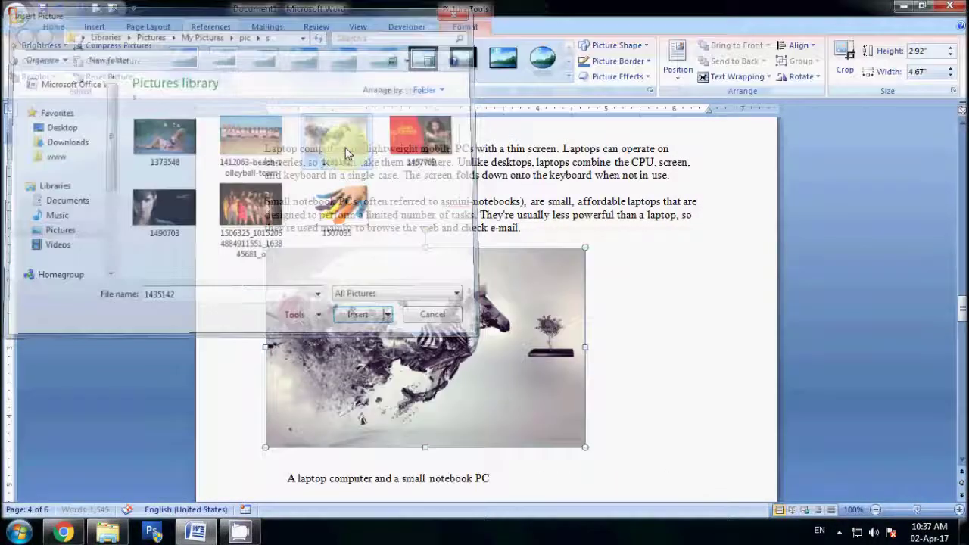
{"action": "left_click", "coordinate": [219, 28]}
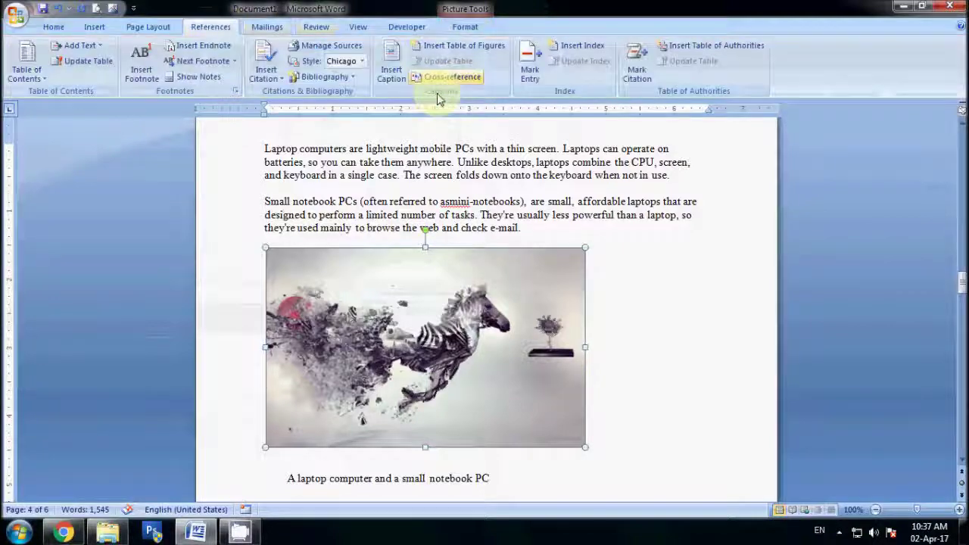
{"action": "left_click", "coordinate": [391, 68]}
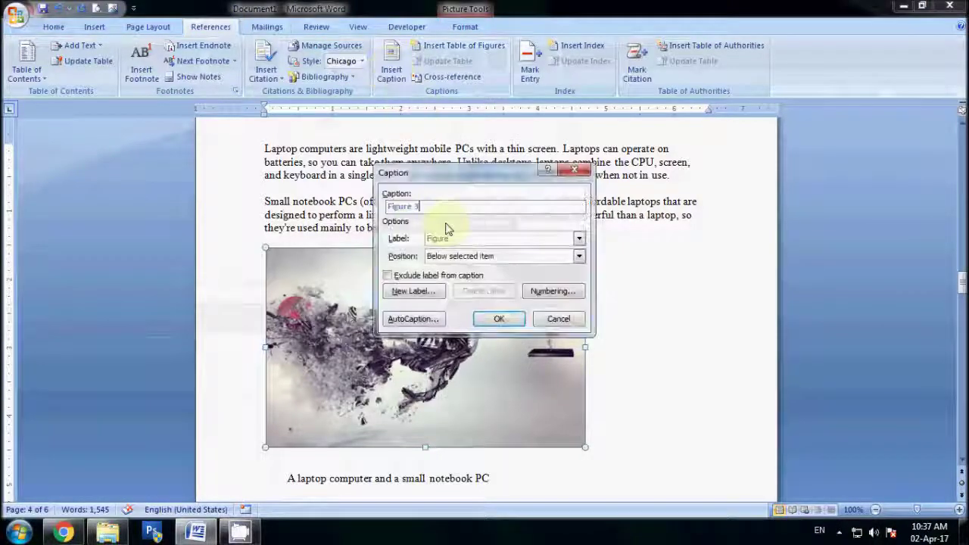
{"action": "left_click", "coordinate": [499, 319]}
{"action": "scroll", "coordinate": [499, 317], "scroll_direction": "down", "scroll_amount": 15}
{"action": "scroll", "coordinate": [500, 317], "scroll_direction": "down", "scroll_amount": 5}
{"action": "scroll", "coordinate": [501, 316], "scroll_direction": "down", "scroll_amount": 5}
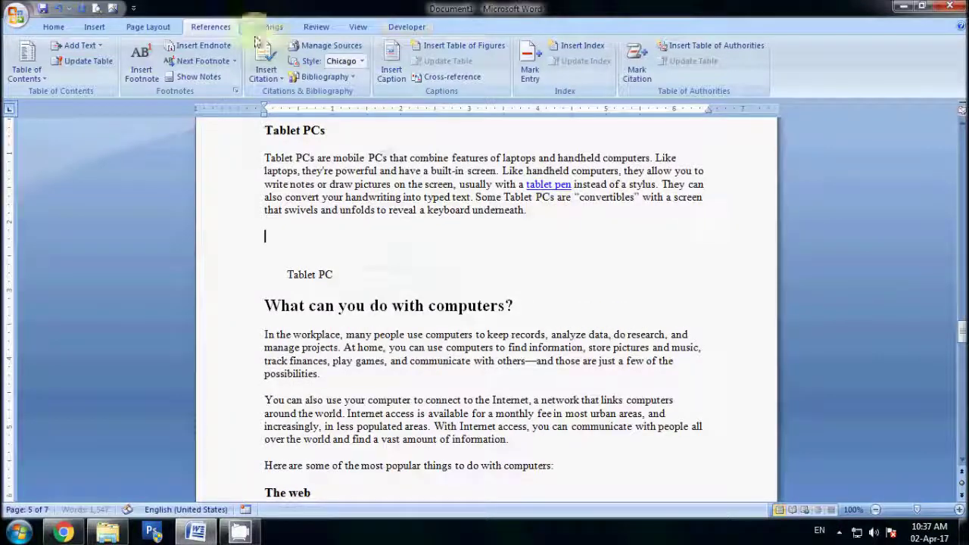
Step: Insert picture 1490703 below the Tablet PCs paragraph and caption it Figure 4
{"action": "left_click", "coordinate": [112, 7]}
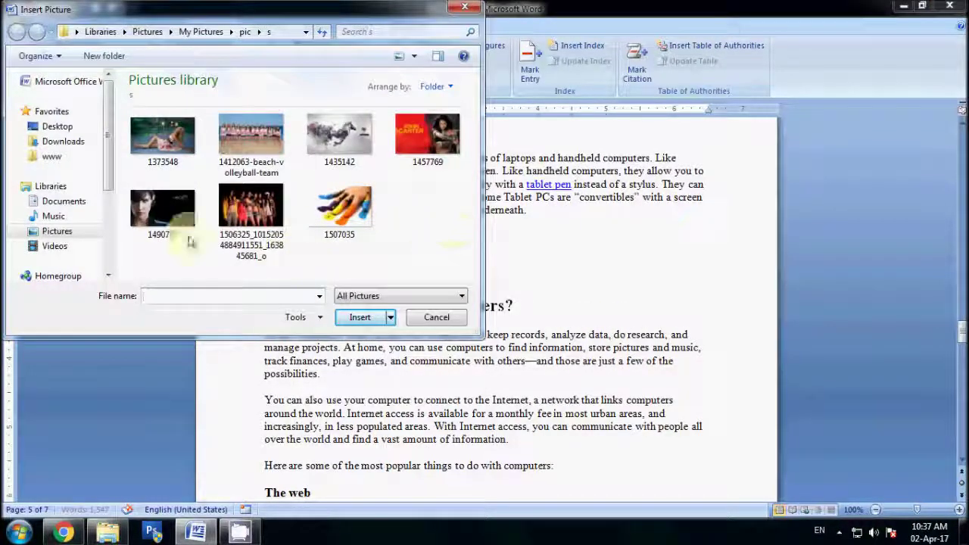
{"action": "double_click", "coordinate": [174, 216]}
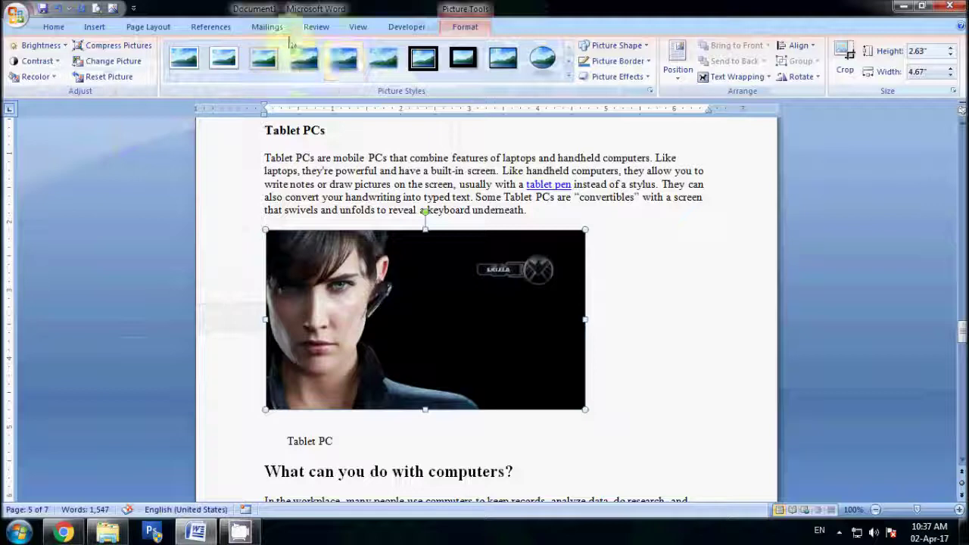
{"action": "left_click", "coordinate": [211, 26]}
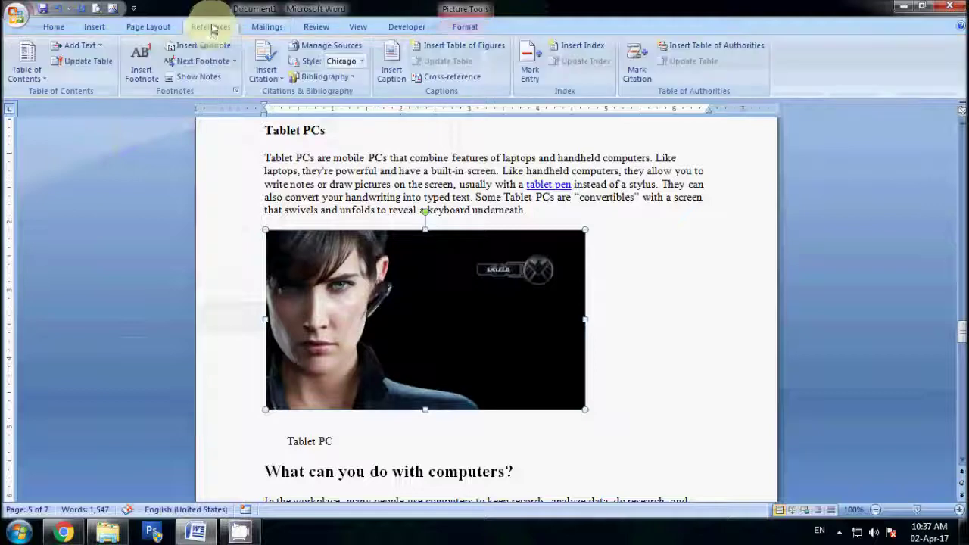
{"action": "left_click", "coordinate": [391, 66]}
{"action": "left_click", "coordinate": [499, 321]}
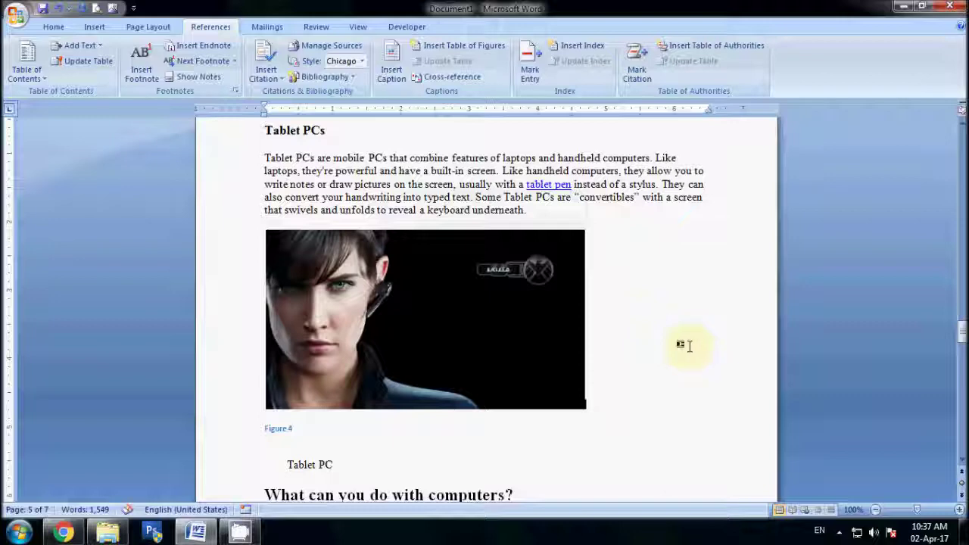
{"action": "scroll", "coordinate": [689, 346], "scroll_direction": "down", "scroll_amount": 7}
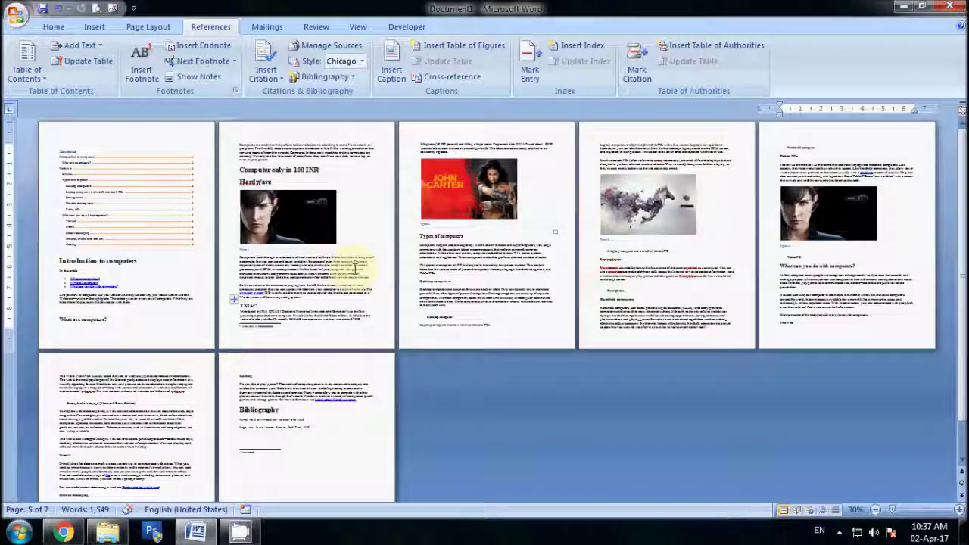
{"action": "scroll", "coordinate": [354, 268], "scroll_direction": "up", "scroll_amount": 2}
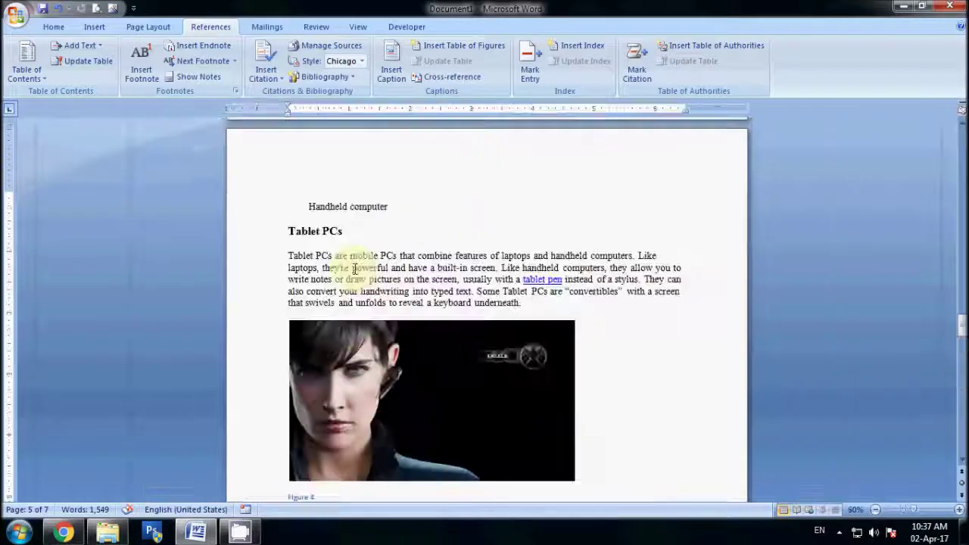
{"action": "scroll", "coordinate": [355, 269], "scroll_direction": "up", "scroll_amount": 5}
{"action": "scroll", "coordinate": [354, 268], "scroll_direction": "up", "scroll_amount": 5}
{"action": "scroll", "coordinate": [355, 269], "scroll_direction": "up", "scroll_amount": 5}
{"action": "scroll", "coordinate": [672, 270], "scroll_direction": "up", "scroll_amount": 5}
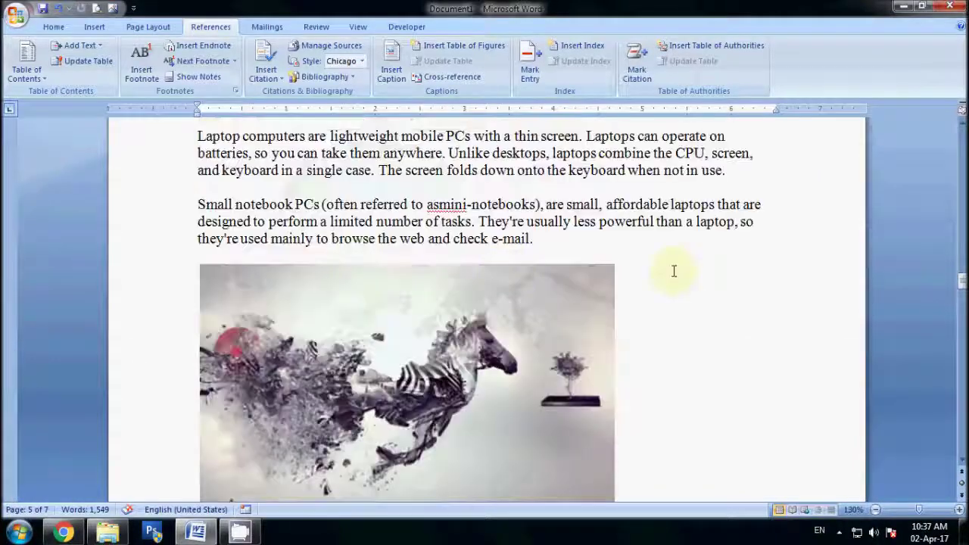
{"action": "scroll", "coordinate": [673, 271], "scroll_direction": "up", "scroll_amount": 3}
{"action": "left_click_drag", "start_coordinate": [962, 275], "coordinate": [960, 128]}
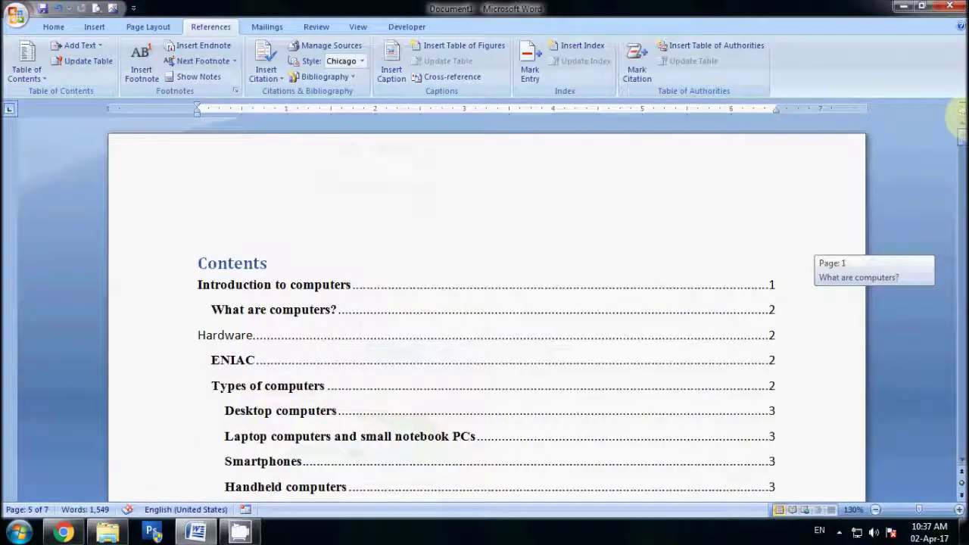
{"action": "left_click_drag", "start_coordinate": [960, 125], "coordinate": [963, 154]}
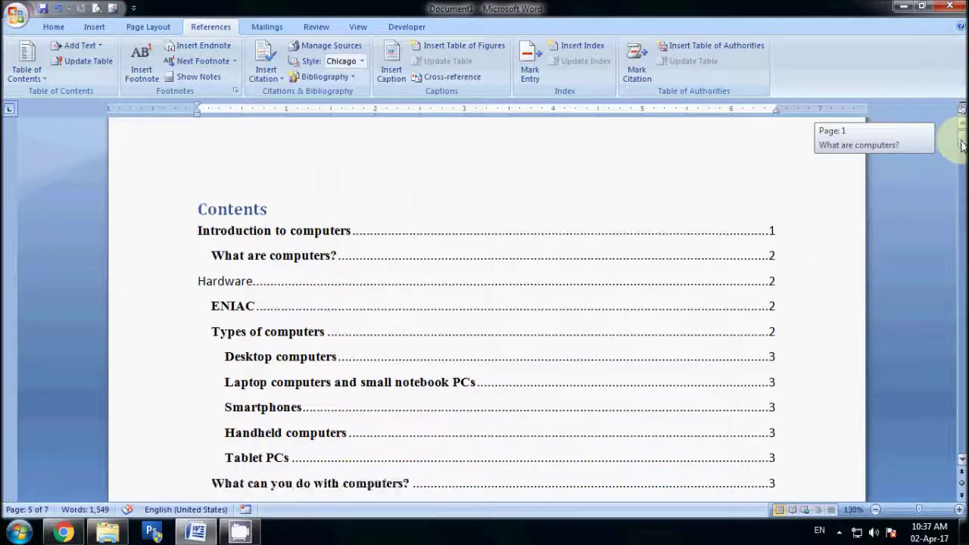
{"action": "left_click_drag", "start_coordinate": [962, 153], "coordinate": [963, 151]}
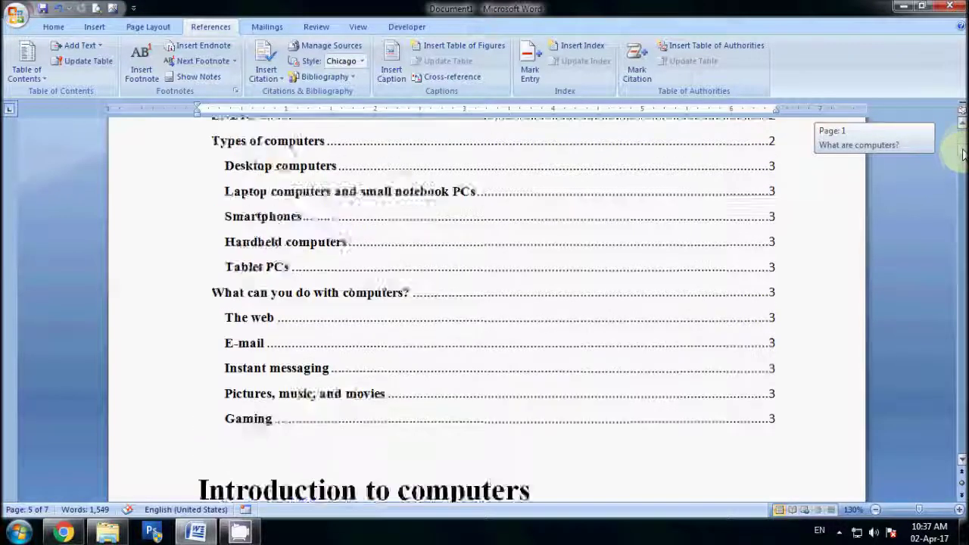
{"action": "left_click", "coordinate": [573, 318]}
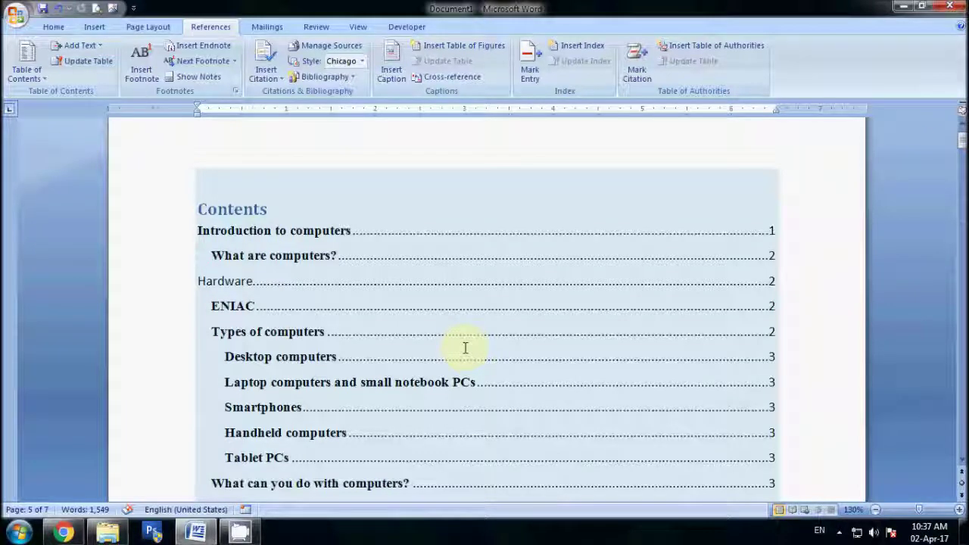
{"action": "left_click", "coordinate": [791, 237]}
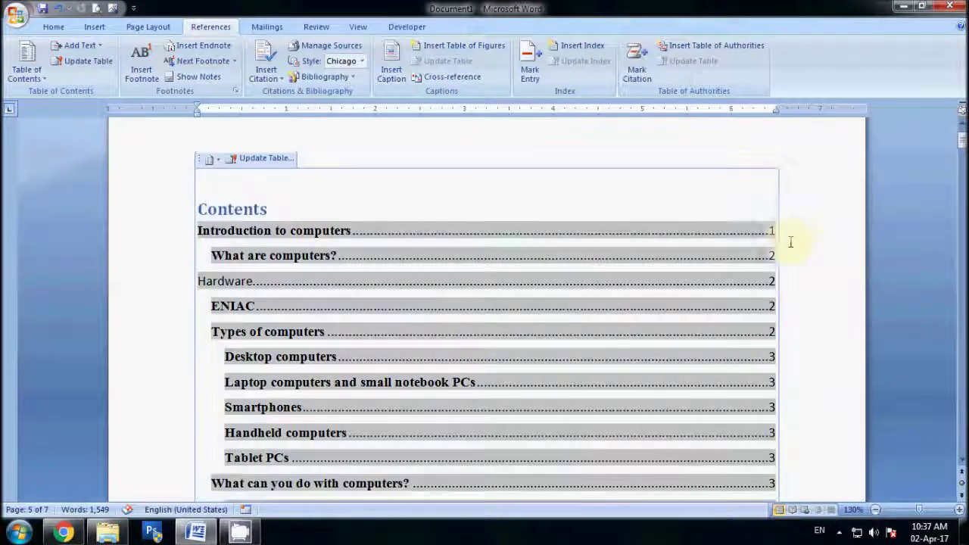
{"action": "left_click_drag", "start_coordinate": [962, 141], "coordinate": [960, 179]}
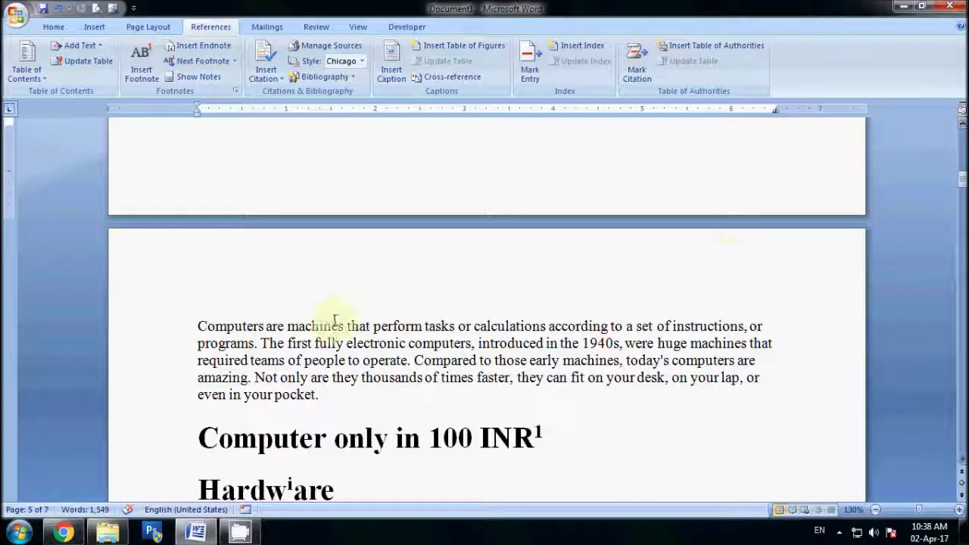
Step: Type a 'Figure Index' line above the first paragraph
{"action": "key", "text": "Return"}
{"action": "key", "text": "Up"}
{"action": "type", "text": "Figure"}
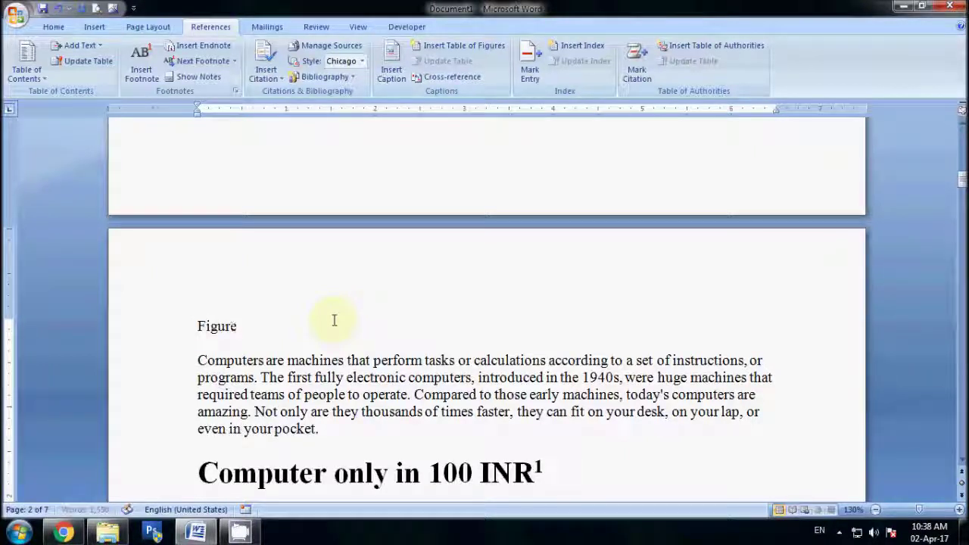
{"action": "type", "text": " Inde"}
{"action": "type", "text": "x"}
{"action": "key", "text": "BackSpace"}
{"action": "type", "text": "x"}
Step: Format Figure Index as Heading 2 (Ctrl+Alt+2) and add an empty line below it
{"action": "double_click", "coordinate": [264, 328]}
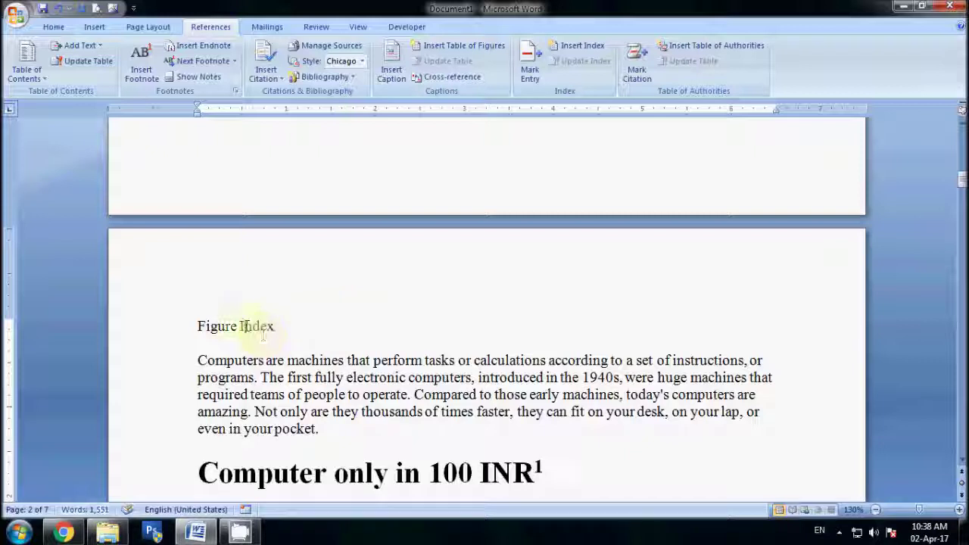
{"action": "left_click", "coordinate": [152, 327]}
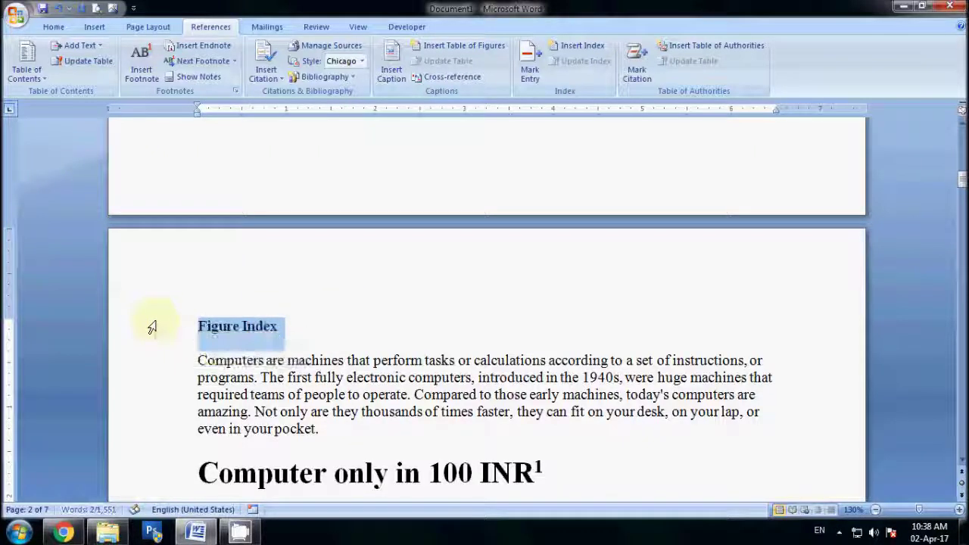
{"action": "key", "text": "ctrl+alt+2"}
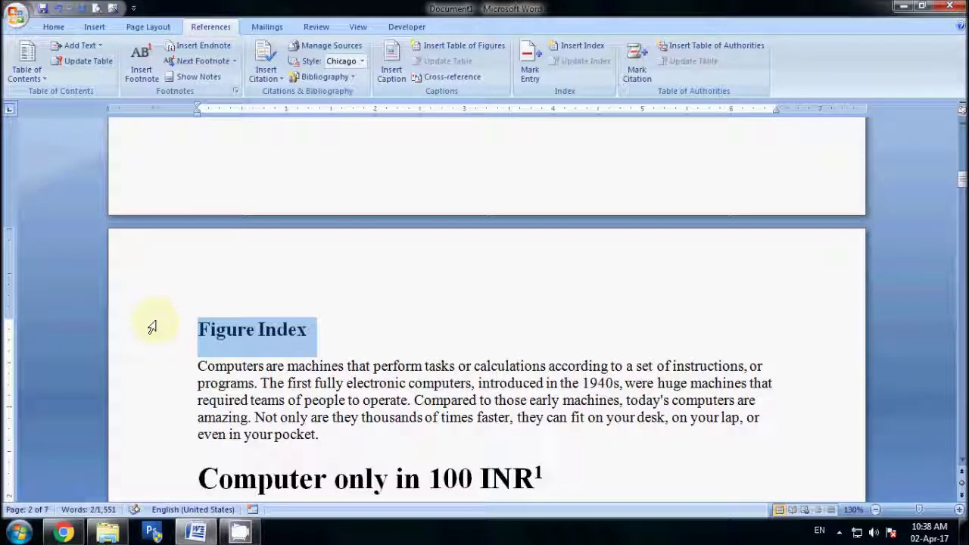
{"action": "left_click", "coordinate": [322, 335]}
{"action": "key", "text": "Return"}
{"action": "key", "text": "Up"}
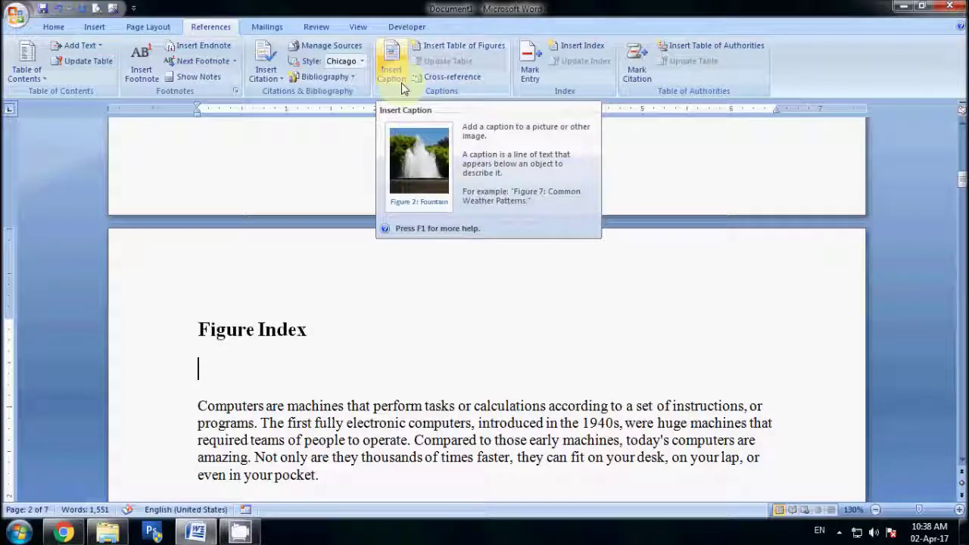
Step: Insert a table of figures with dotted tab leaders under Figure Index
{"action": "left_click", "coordinate": [447, 48]}
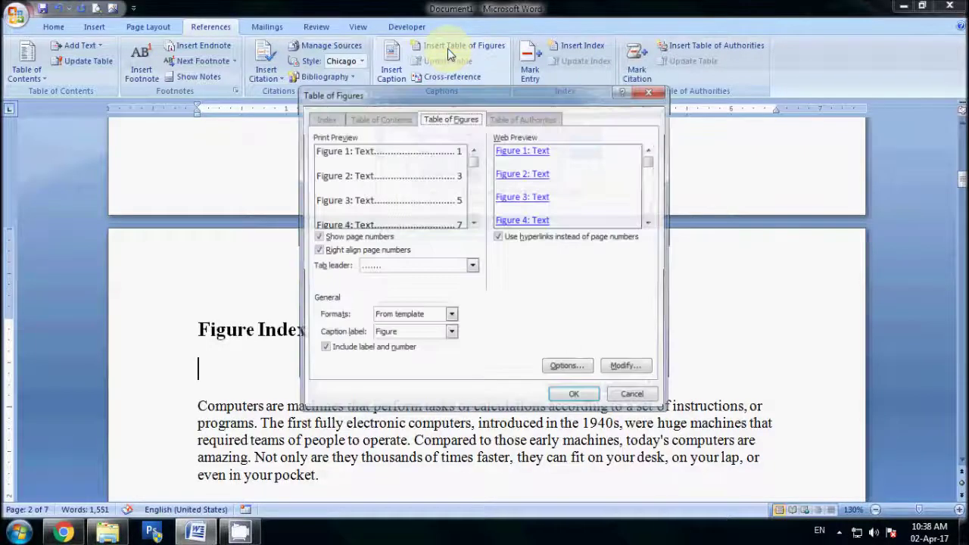
{"action": "left_click", "coordinate": [472, 267]}
{"action": "left_click", "coordinate": [473, 270]}
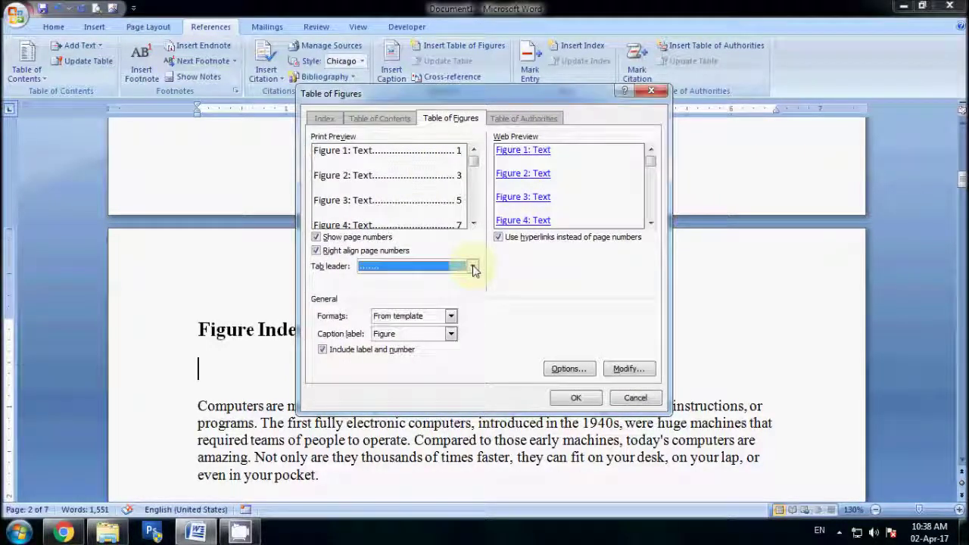
{"action": "left_click", "coordinate": [572, 400]}
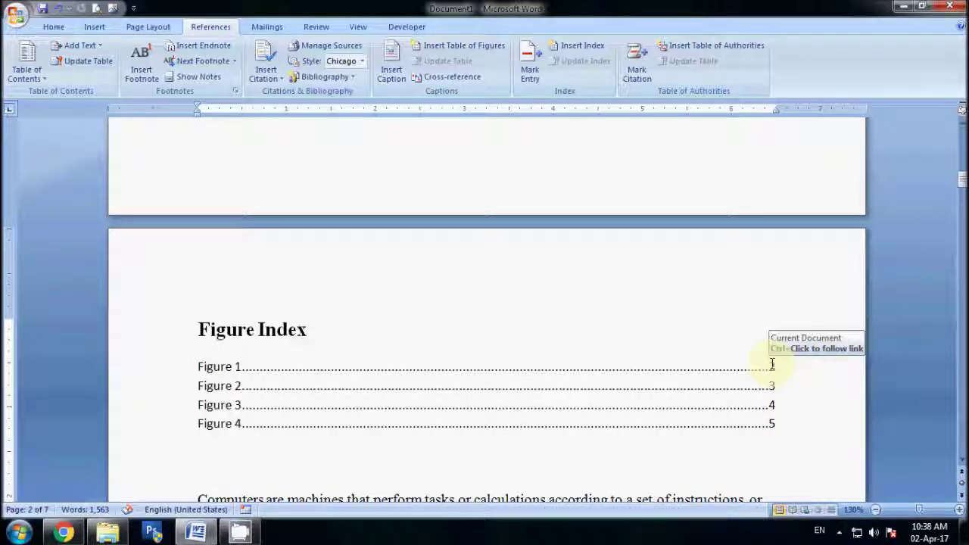
{"action": "left_click", "coordinate": [772, 364], "text": "ctrl"}
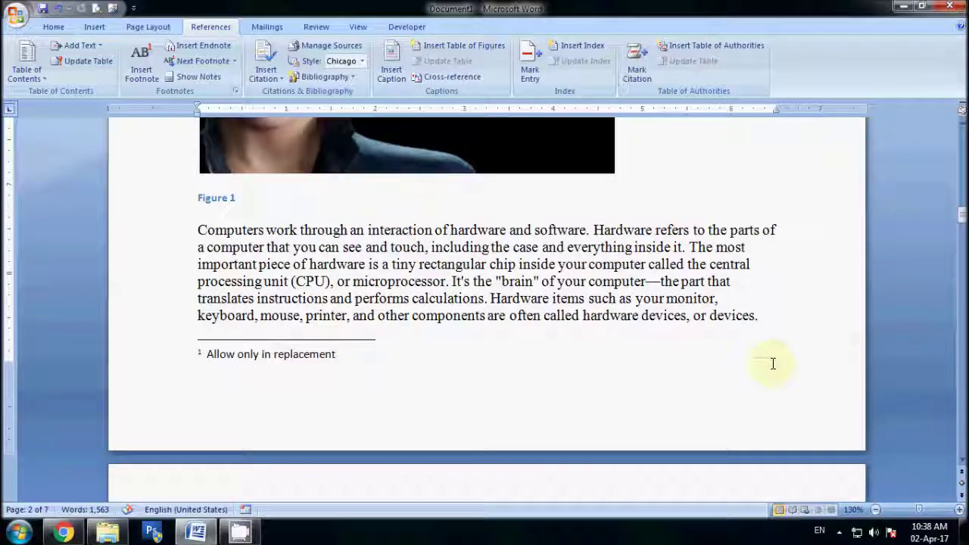
{"action": "left_click_drag", "start_coordinate": [955, 215], "coordinate": [955, 197]}
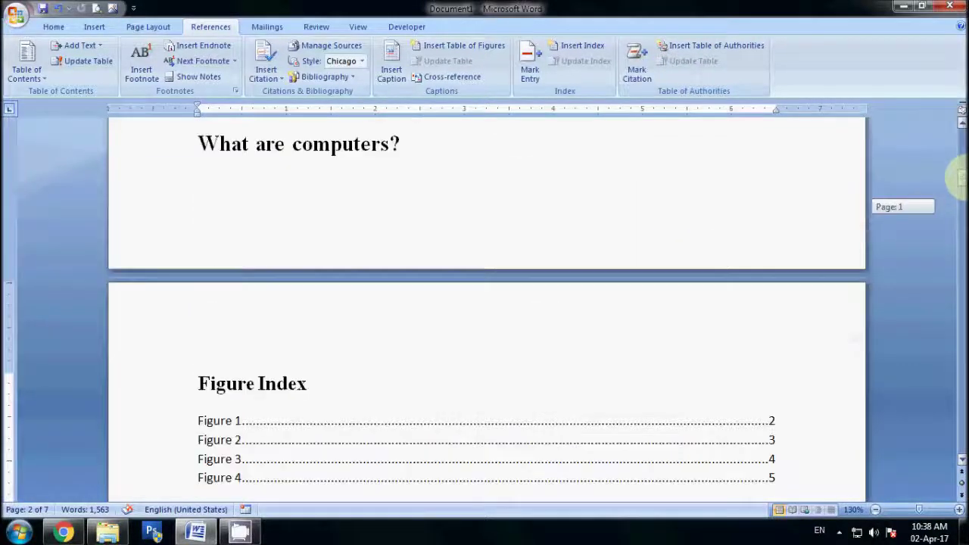
{"action": "left_click", "coordinate": [773, 446]}
{"action": "double_click", "coordinate": [772, 446]}
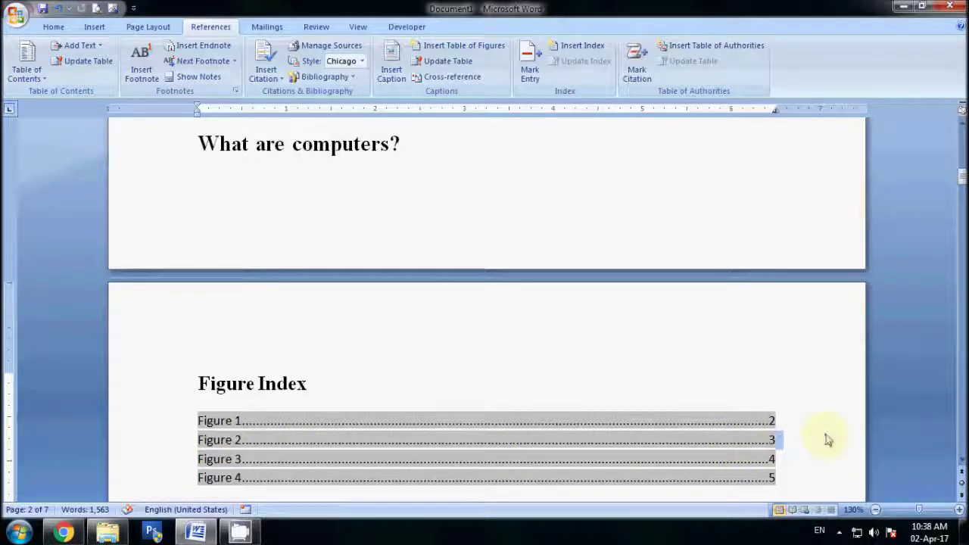
{"action": "left_click", "coordinate": [773, 445], "text": "ctrl"}
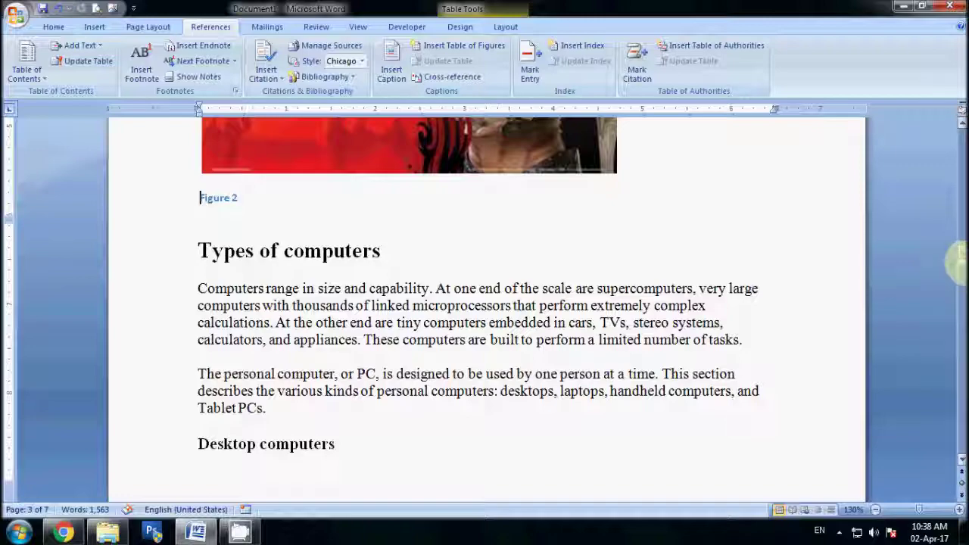
{"action": "mouse_move", "coordinate": [958, 258]}
{"action": "left_mouse_down"}
{"action": "mouse_move", "coordinate": [963, 159]}
{"action": "mouse_move", "coordinate": [962, 182]}
{"action": "left_mouse_up"}
{"action": "left_click", "coordinate": [605, 408]}
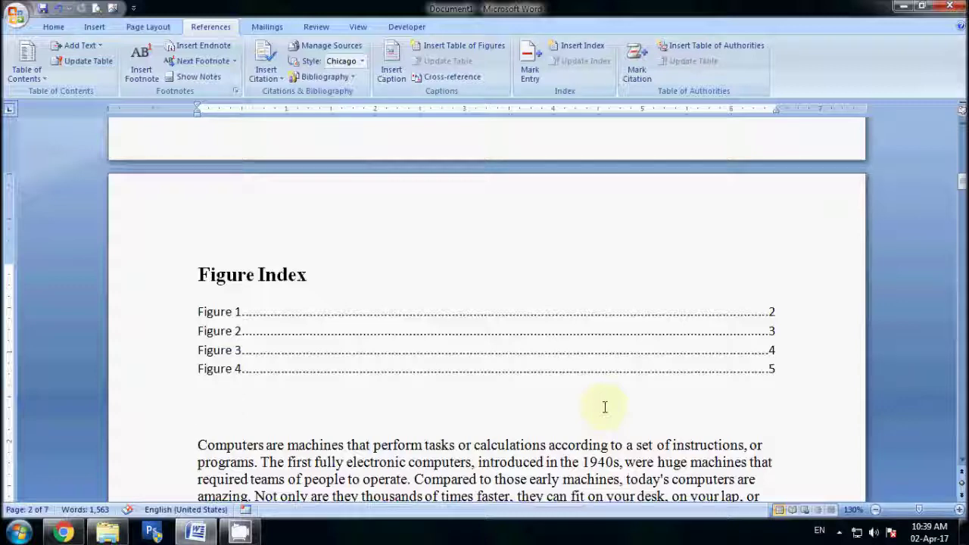
{"action": "scroll", "coordinate": [605, 407], "scroll_direction": "up", "scroll_amount": 5}
{"action": "scroll", "coordinate": [578, 379], "scroll_direction": "up", "scroll_amount": 5}
{"action": "scroll", "coordinate": [578, 377], "scroll_direction": "up", "scroll_amount": 6}
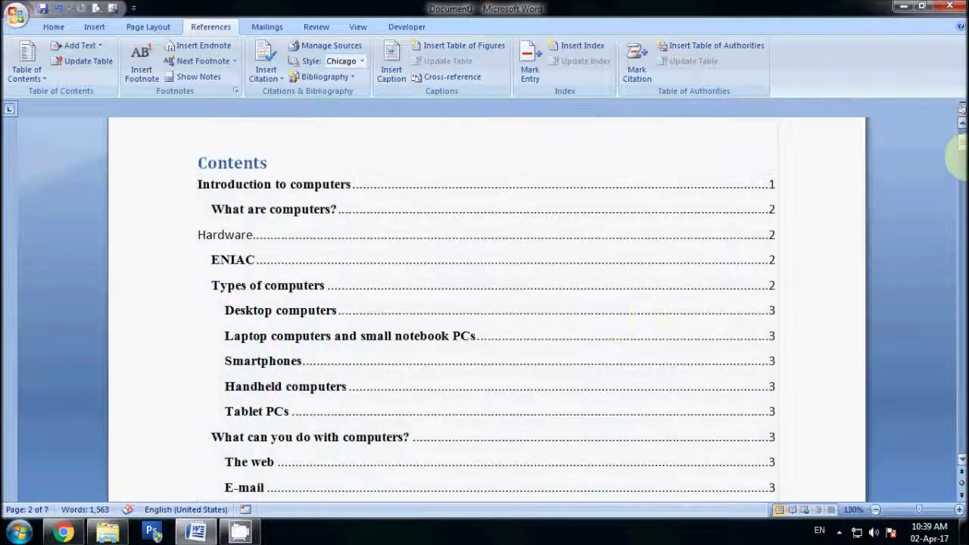
{"action": "mouse_move", "coordinate": [956, 148]}
{"action": "left_mouse_down"}
{"action": "mouse_move", "coordinate": [958, 477]}
{"action": "mouse_move", "coordinate": [958, 432]}
{"action": "left_mouse_up"}
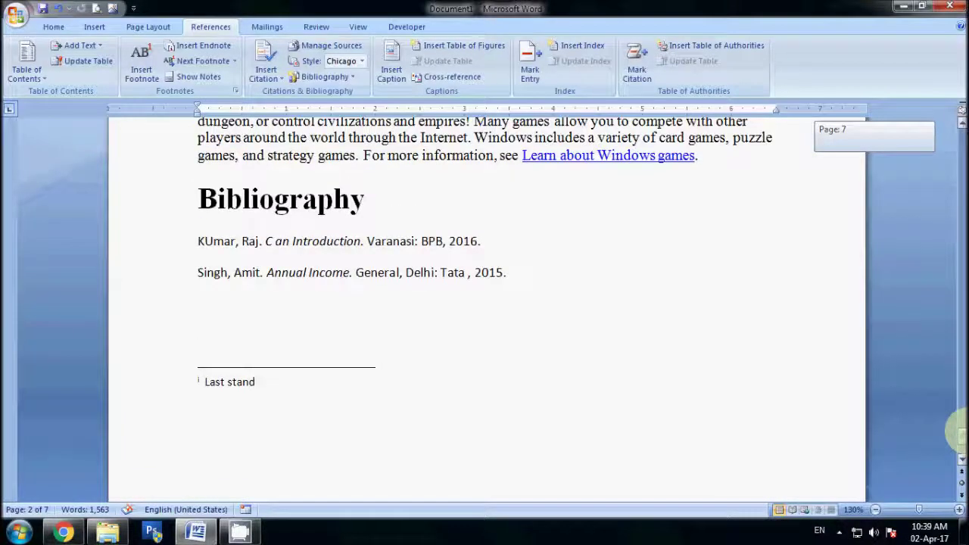
{"action": "left_click_drag", "start_coordinate": [957, 432], "coordinate": [960, 135]}
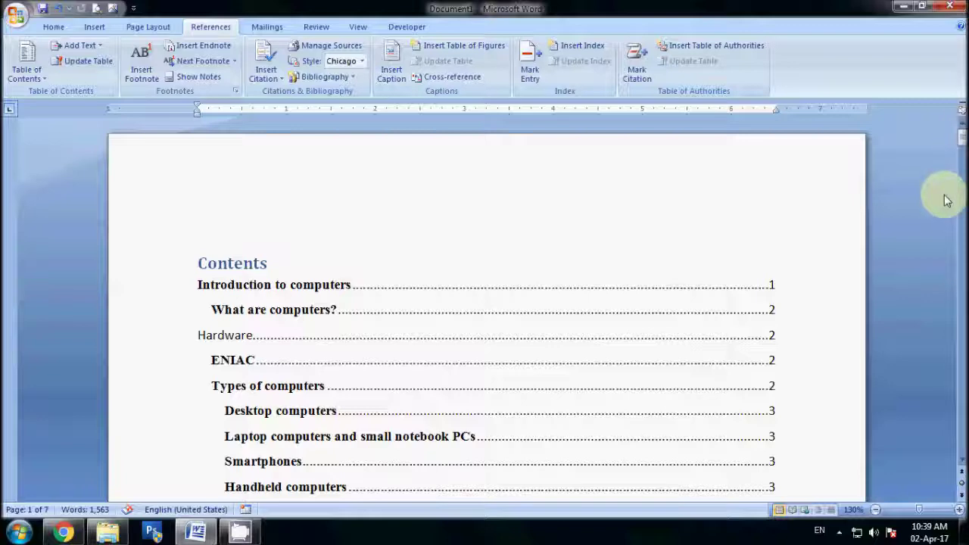
{"action": "scroll", "coordinate": [945, 200], "scroll_direction": "down", "scroll_amount": 1}
{"action": "scroll", "coordinate": [945, 199], "scroll_direction": "down", "scroll_amount": 2}
{"action": "scroll", "coordinate": [945, 199], "scroll_direction": "down", "scroll_amount": 3}
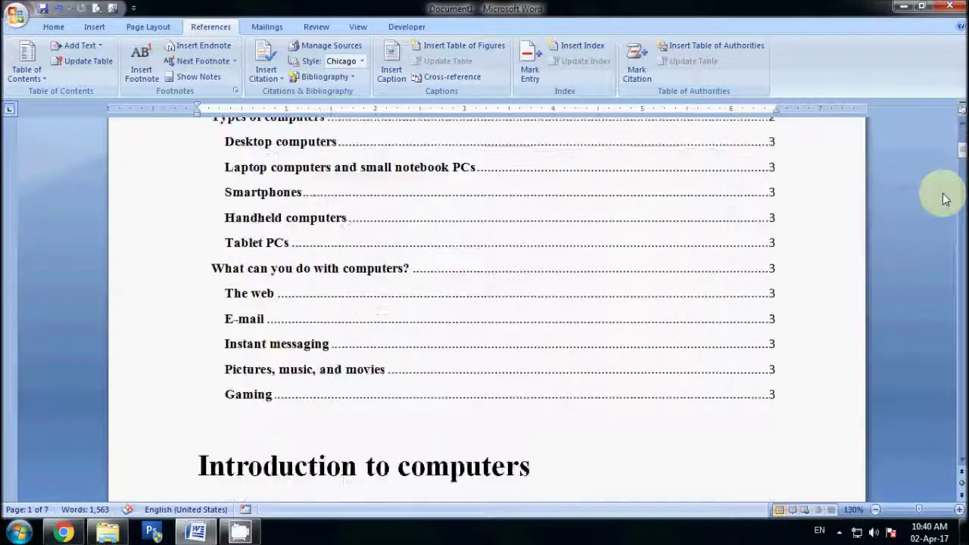
{"action": "scroll", "coordinate": [945, 199], "scroll_direction": "down", "scroll_amount": 2}
{"action": "scroll", "coordinate": [945, 200], "scroll_direction": "down", "scroll_amount": 3}
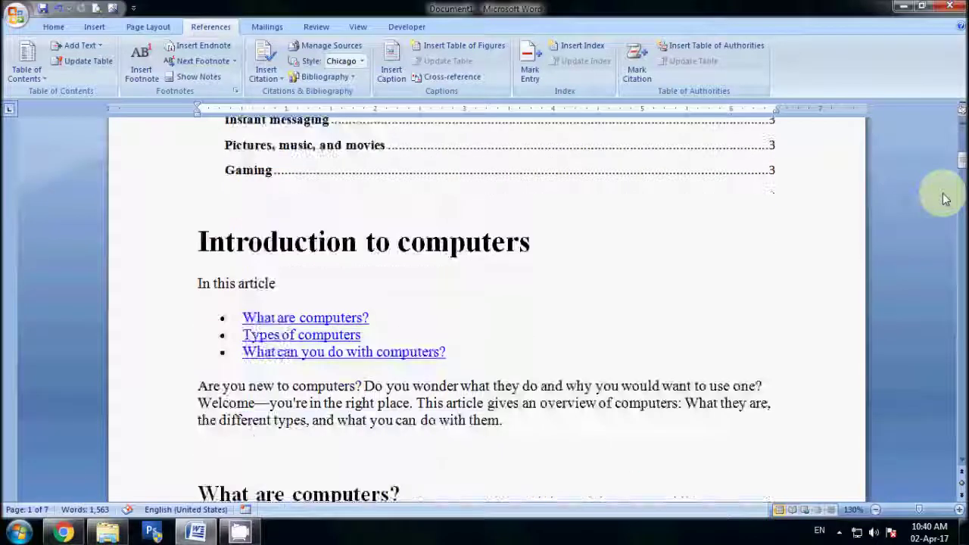
{"action": "scroll", "coordinate": [945, 199], "scroll_direction": "down", "scroll_amount": 2}
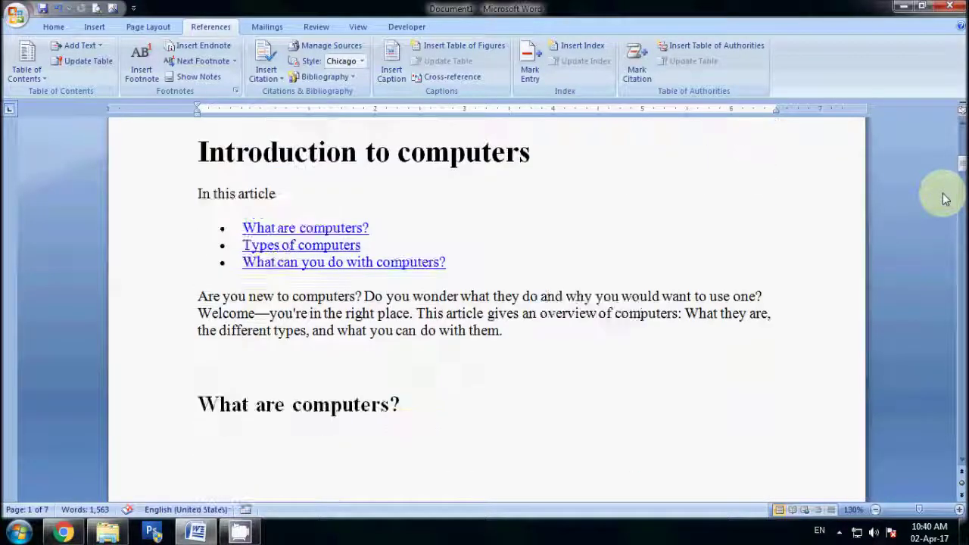
Step: Mark 'Are' as an index entry with cross-reference text '1'
{"action": "double_click", "coordinate": [209, 295]}
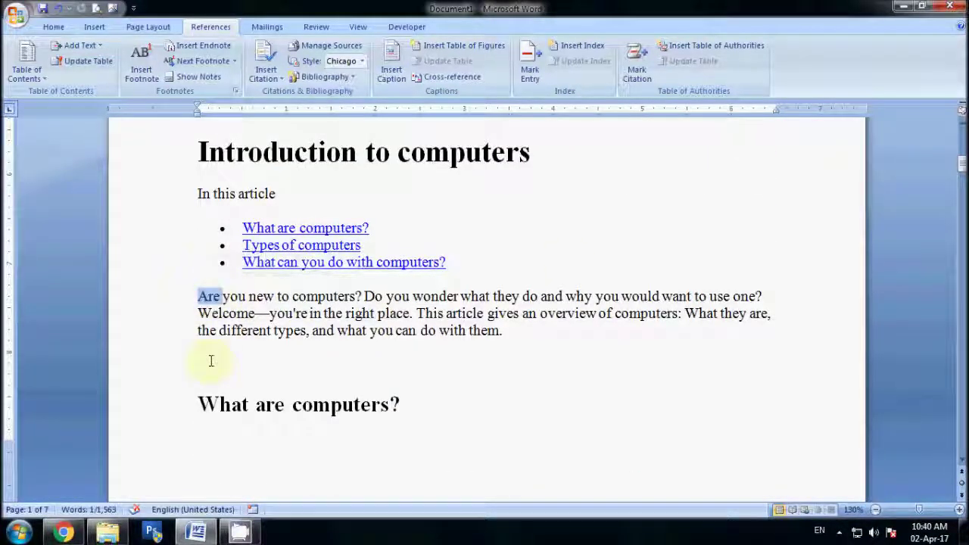
{"action": "left_click", "coordinate": [530, 71]}
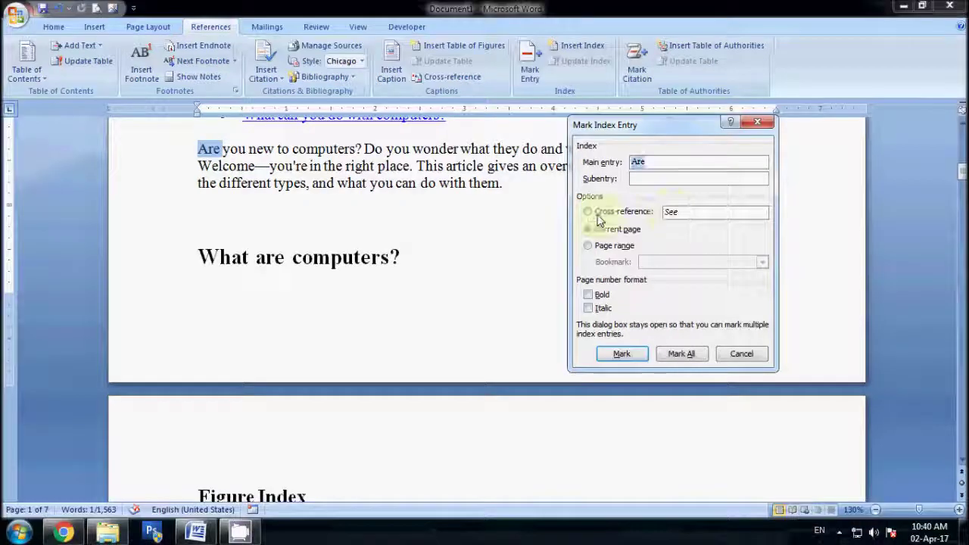
{"action": "left_click", "coordinate": [589, 212]}
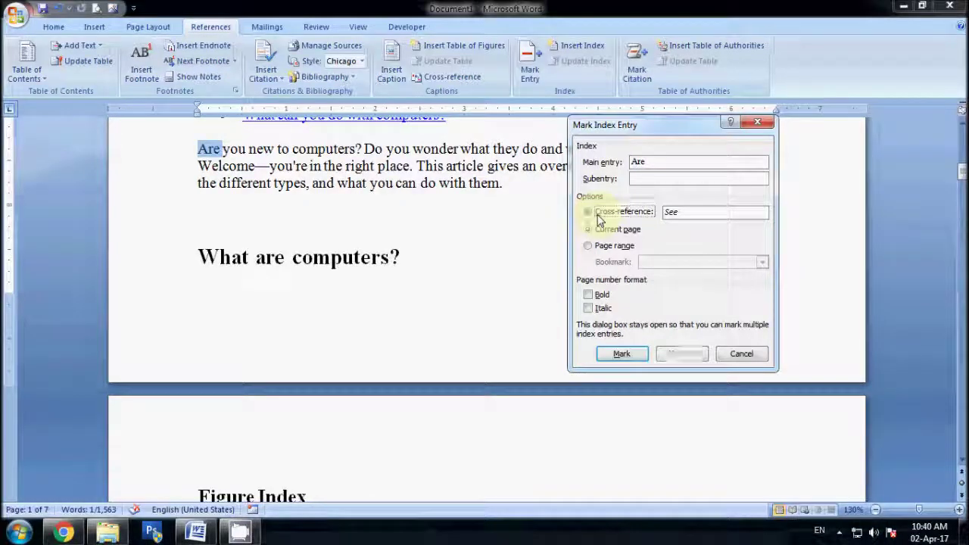
{"action": "left_click_drag", "start_coordinate": [686, 213], "coordinate": [638, 216]}
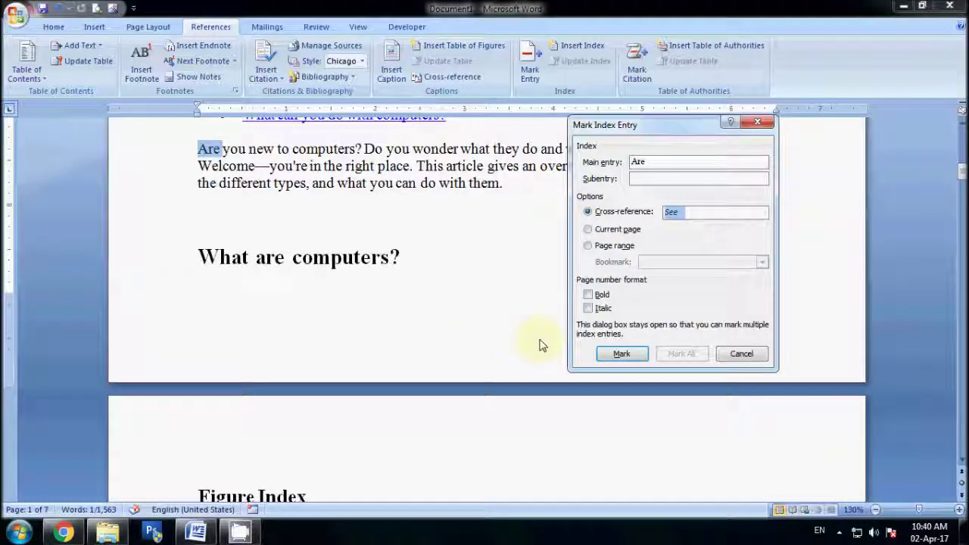
{"action": "type", "text": "1"}
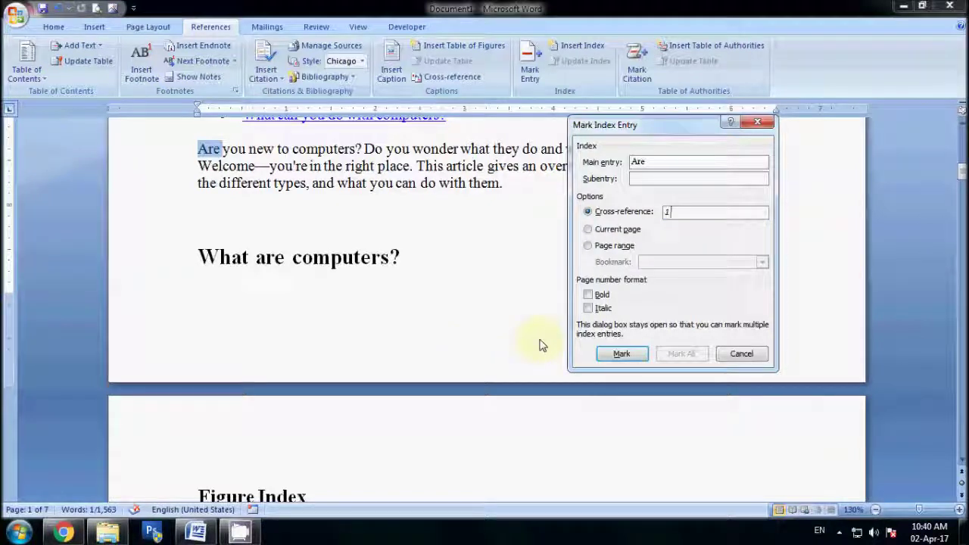
{"action": "left_click", "coordinate": [613, 361]}
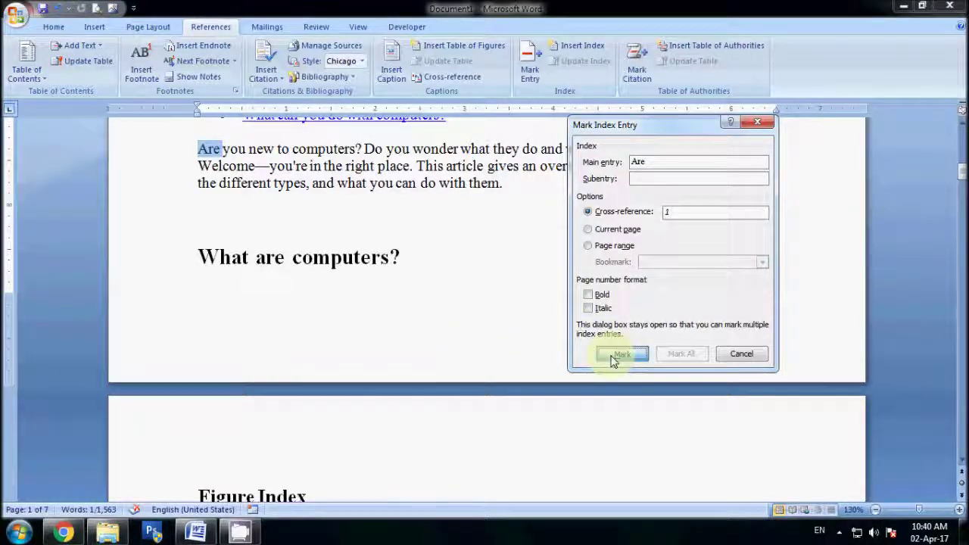
Step: Return to the document after the new field and move the Mark Index Entry dialog off the text
{"action": "left_click", "coordinate": [514, 266]}
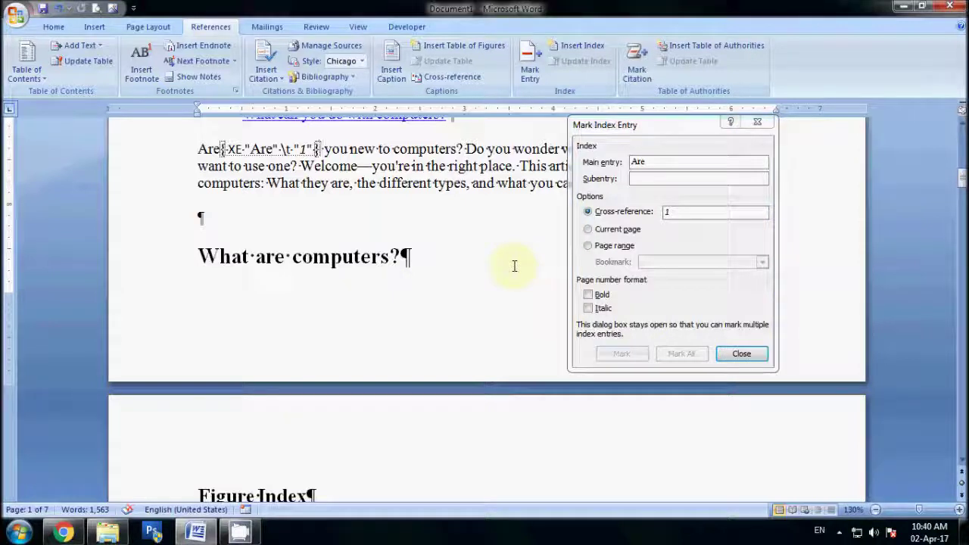
{"action": "left_click", "coordinate": [318, 149]}
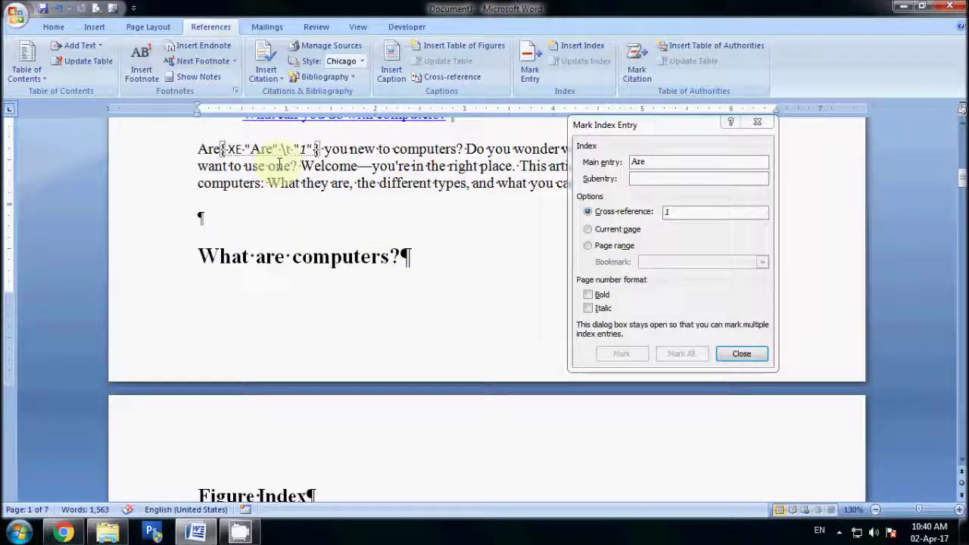
{"action": "scroll", "coordinate": [372, 299], "scroll_direction": "down", "scroll_amount": 3}
{"action": "scroll", "coordinate": [371, 303], "scroll_direction": "down", "scroll_amount": 2}
{"action": "scroll", "coordinate": [373, 302], "scroll_direction": "down", "scroll_amount": 3}
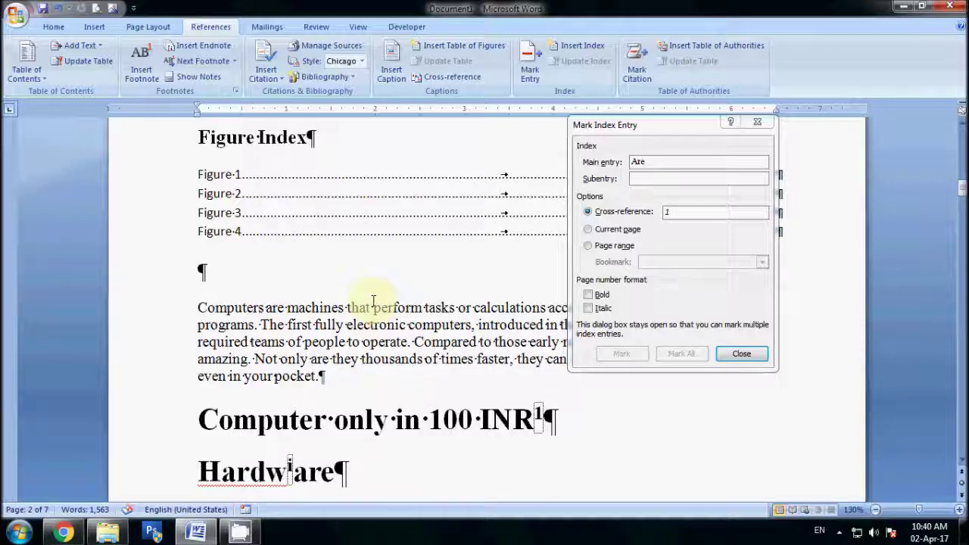
{"action": "scroll", "coordinate": [373, 302], "scroll_direction": "down", "scroll_amount": 3}
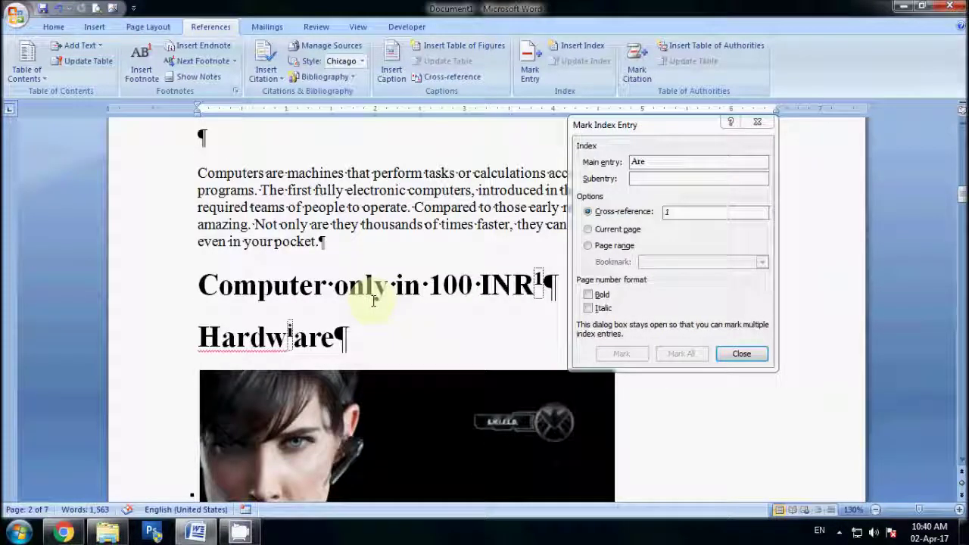
{"action": "left_click_drag", "start_coordinate": [641, 131], "coordinate": [774, 144]}
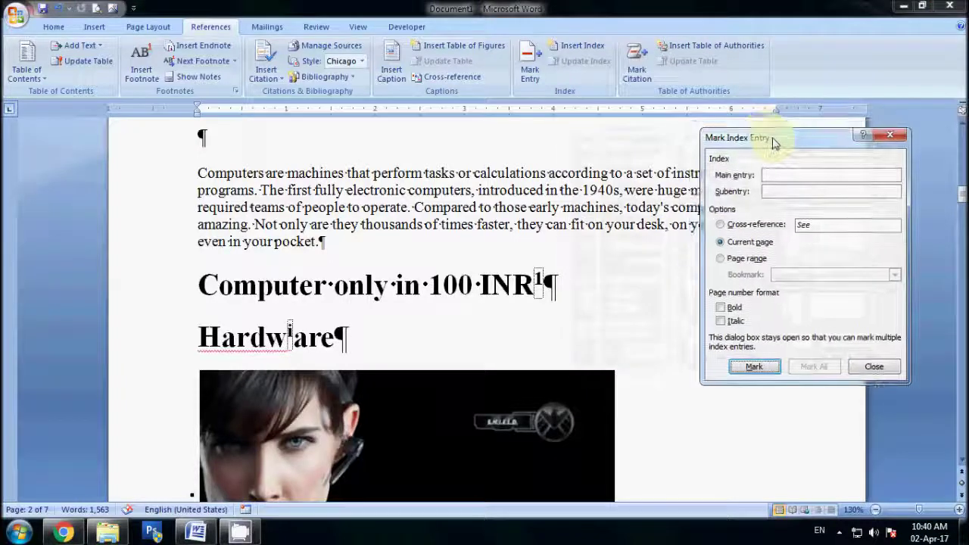
Step: Mark 'according' (page 2) and 'Computer' as cross-reference index entries
{"action": "double_click", "coordinate": [577, 175]}
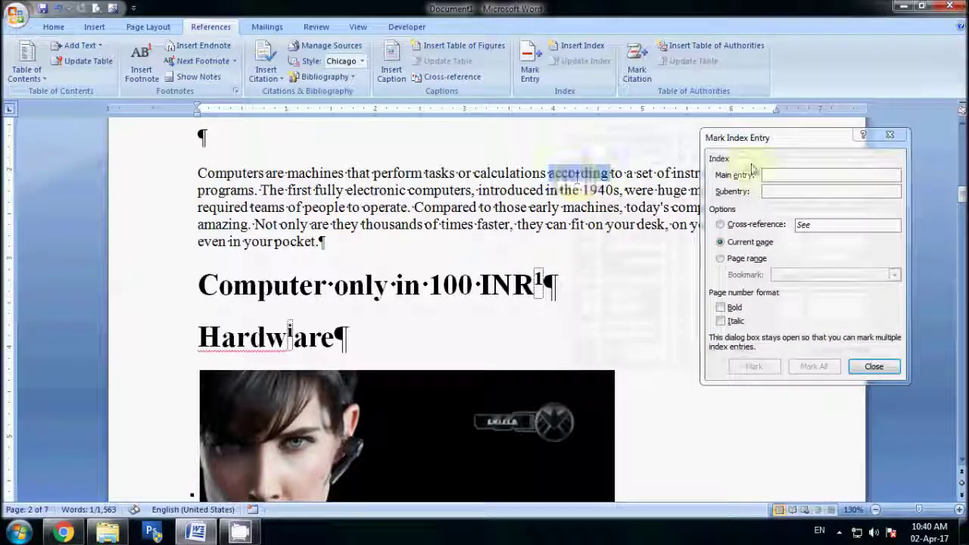
{"action": "left_click", "coordinate": [780, 145]}
{"action": "left_click", "coordinate": [761, 225]}
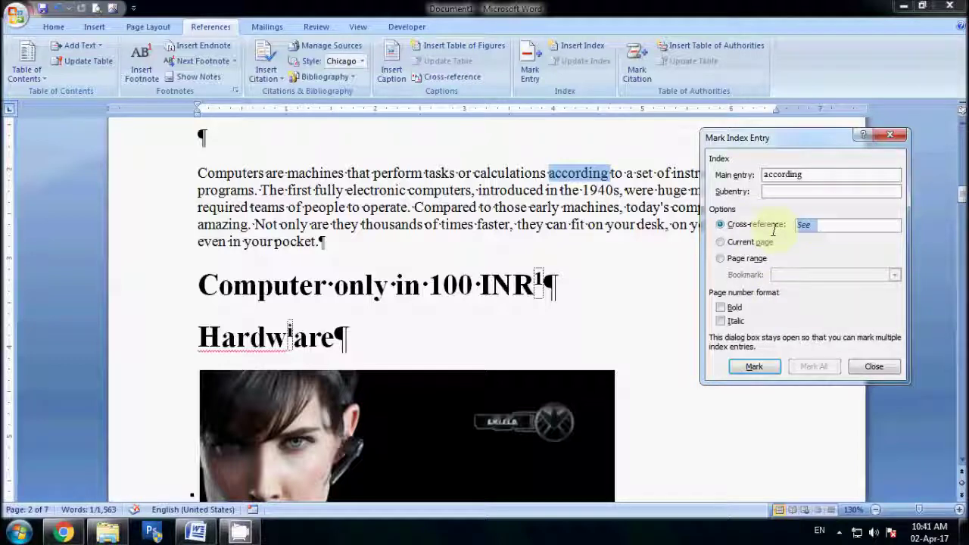
{"action": "type", "text": "2"}
{"action": "left_click", "coordinate": [766, 368]}
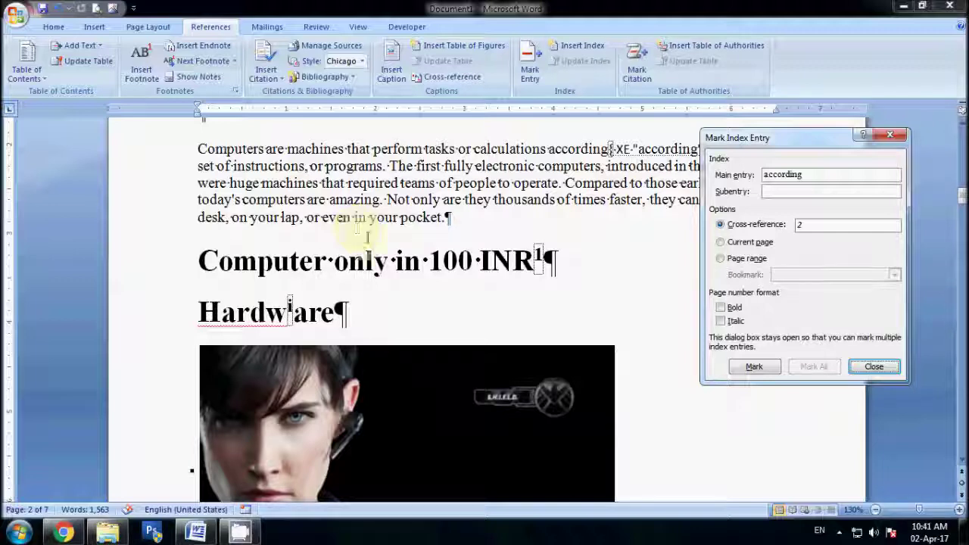
{"action": "left_click", "coordinate": [653, 260]}
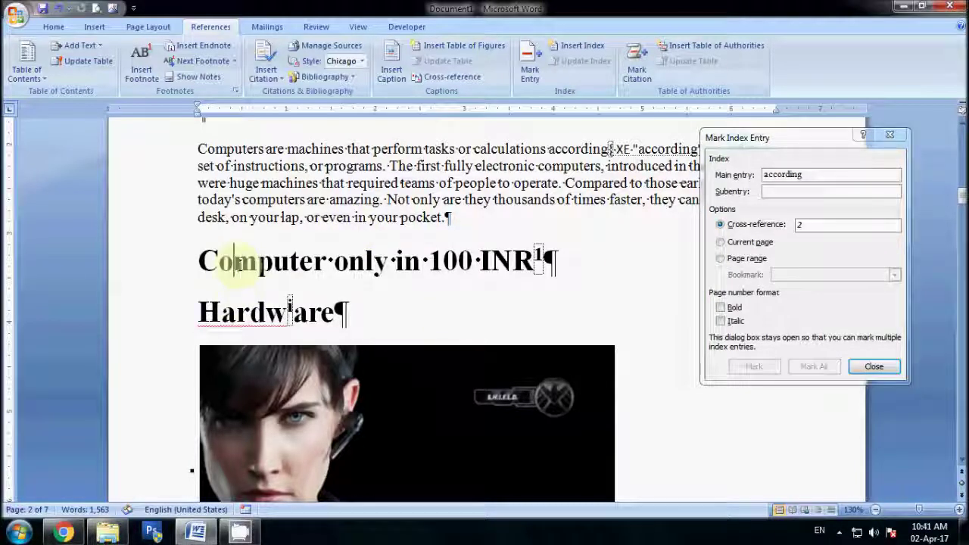
{"action": "left_click_drag", "start_coordinate": [326, 263], "coordinate": [184, 264]}
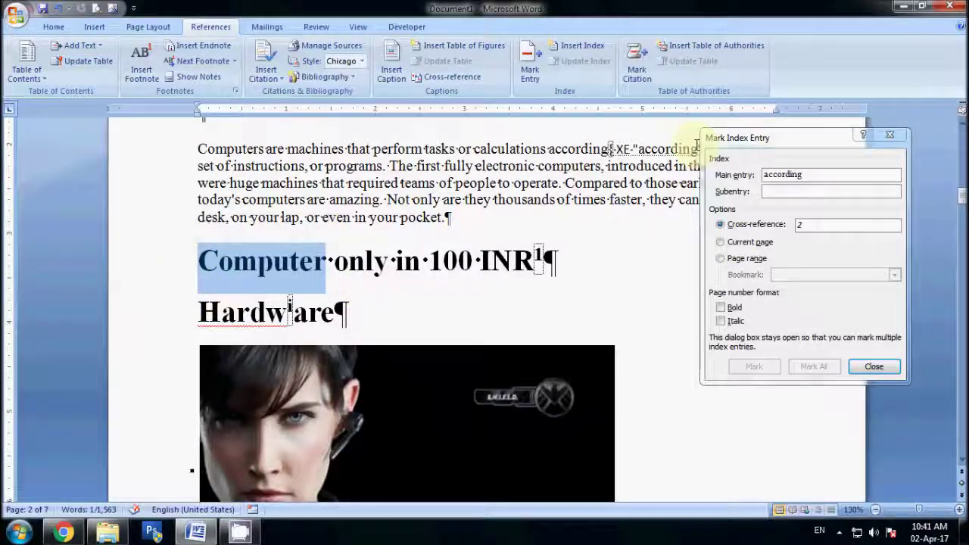
{"action": "left_click", "coordinate": [738, 138]}
{"action": "left_click", "coordinate": [746, 225]}
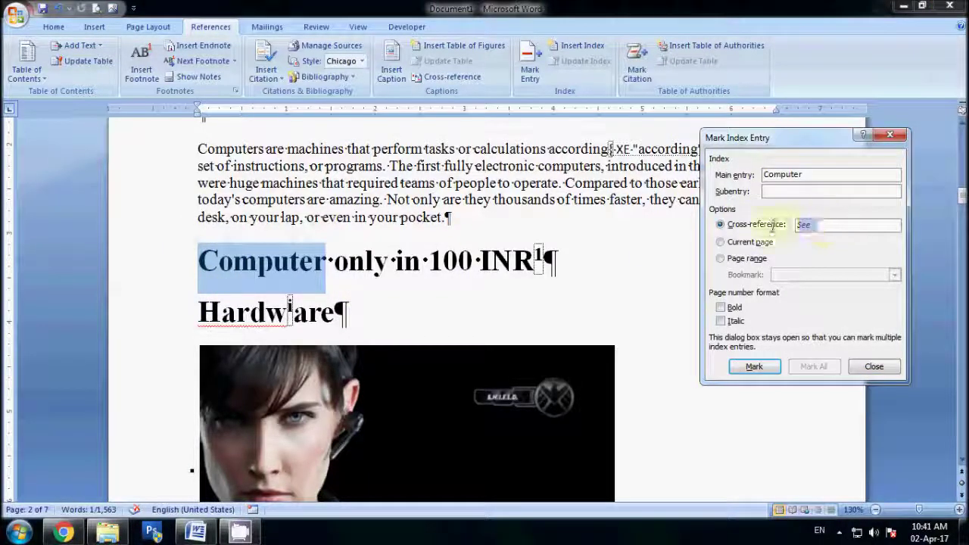
{"action": "type", "text": "a"}
{"action": "left_click", "coordinate": [761, 372]}
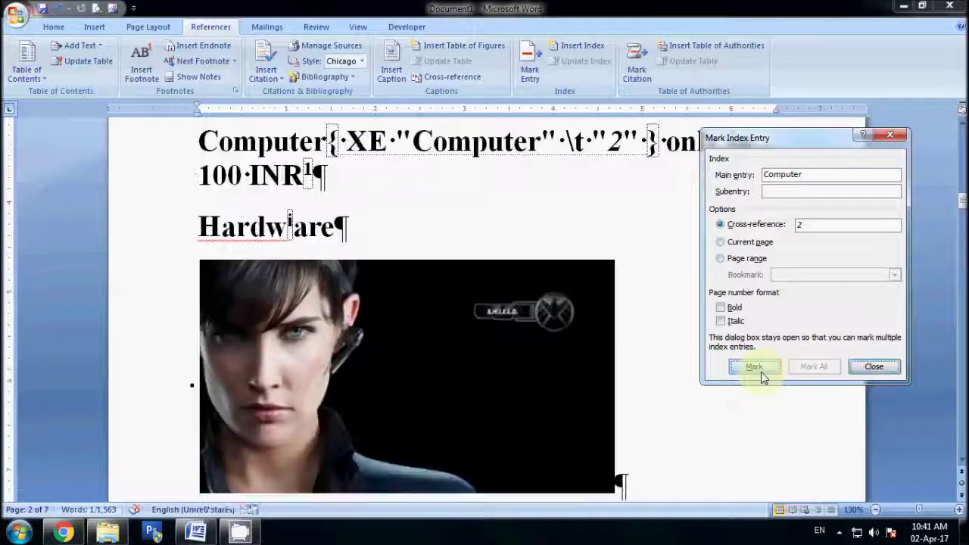
{"action": "left_click", "coordinate": [653, 376]}
{"action": "scroll", "coordinate": [654, 376], "scroll_direction": "down", "scroll_amount": 5}
{"action": "scroll", "coordinate": [654, 376], "scroll_direction": "down", "scroll_amount": 5}
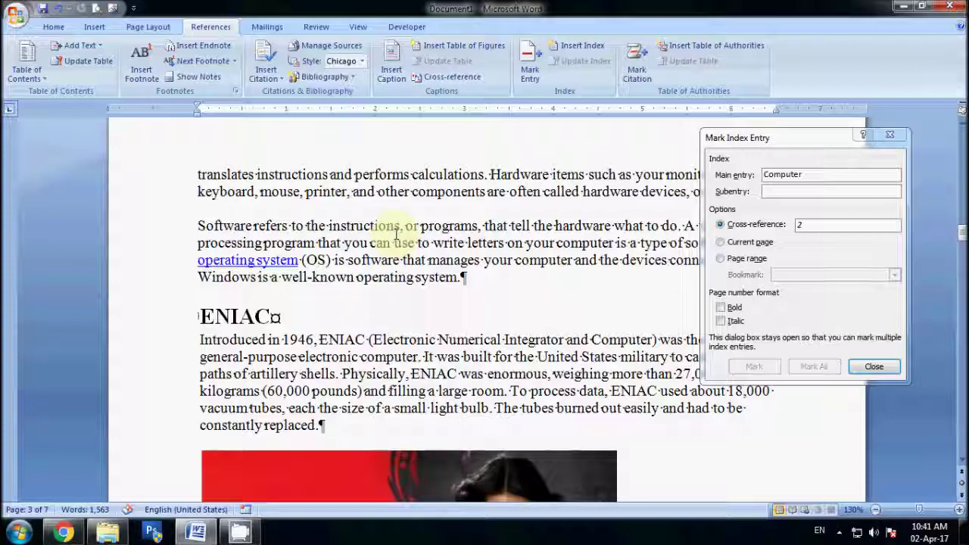
Step: Mark 'Hardware' and 'range' as cross-reference index entries with page number 3
{"action": "double_click", "coordinate": [519, 174]}
{"action": "left_click", "coordinate": [787, 152]}
{"action": "left_click", "coordinate": [756, 224]}
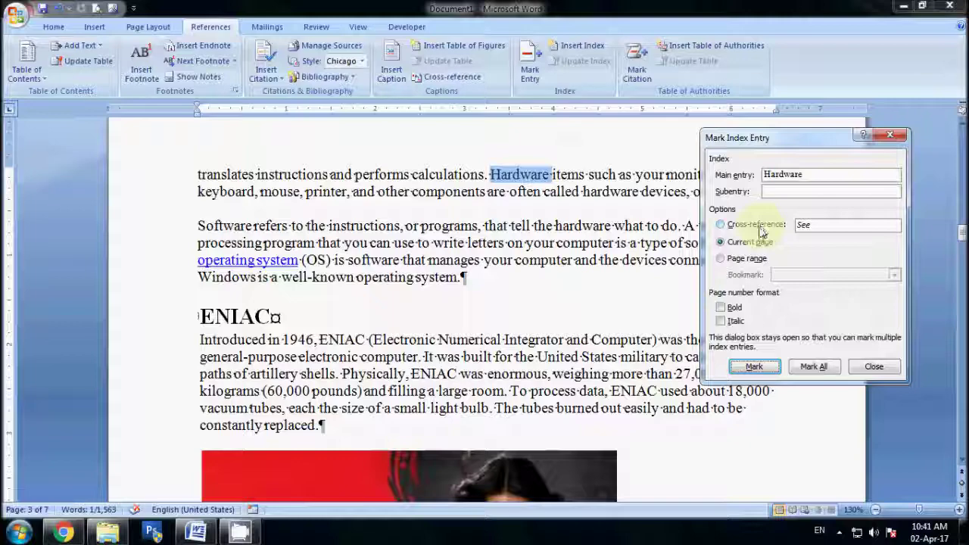
{"action": "left_click", "coordinate": [755, 225]}
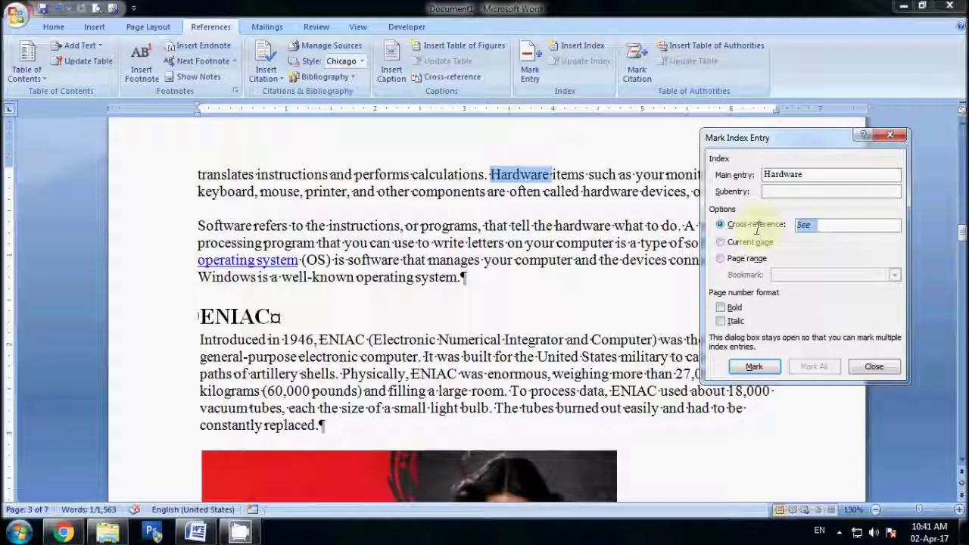
{"action": "type", "text": "3"}
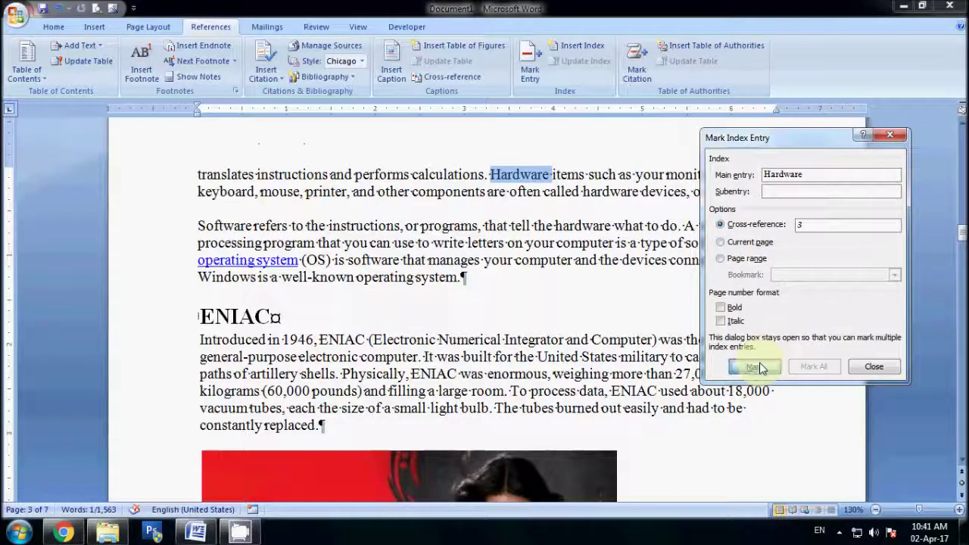
{"action": "left_click", "coordinate": [754, 367]}
{"action": "scroll", "coordinate": [591, 330], "scroll_direction": "down", "scroll_amount": 5}
{"action": "scroll", "coordinate": [590, 330], "scroll_direction": "down", "scroll_amount": 5}
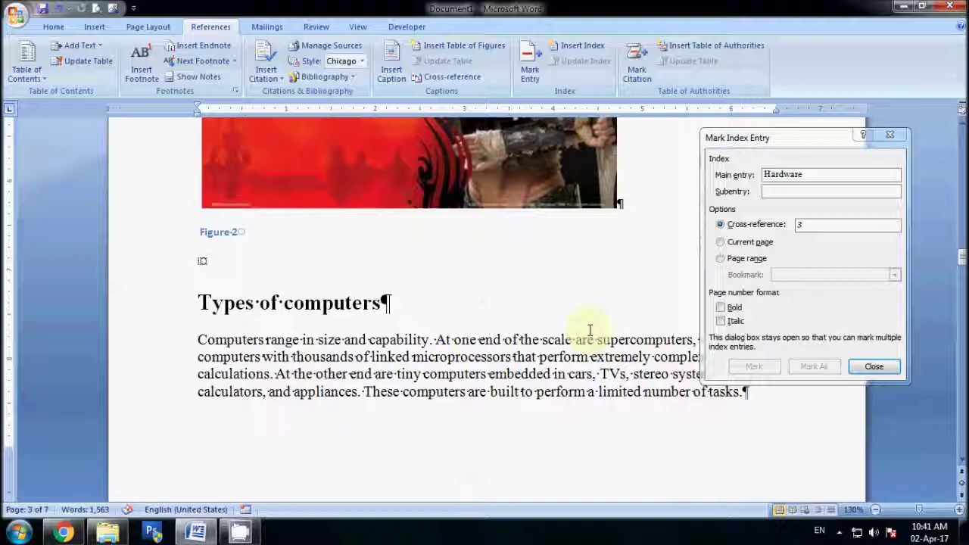
{"action": "double_click", "coordinate": [286, 340]}
{"action": "left_click", "coordinate": [791, 147]}
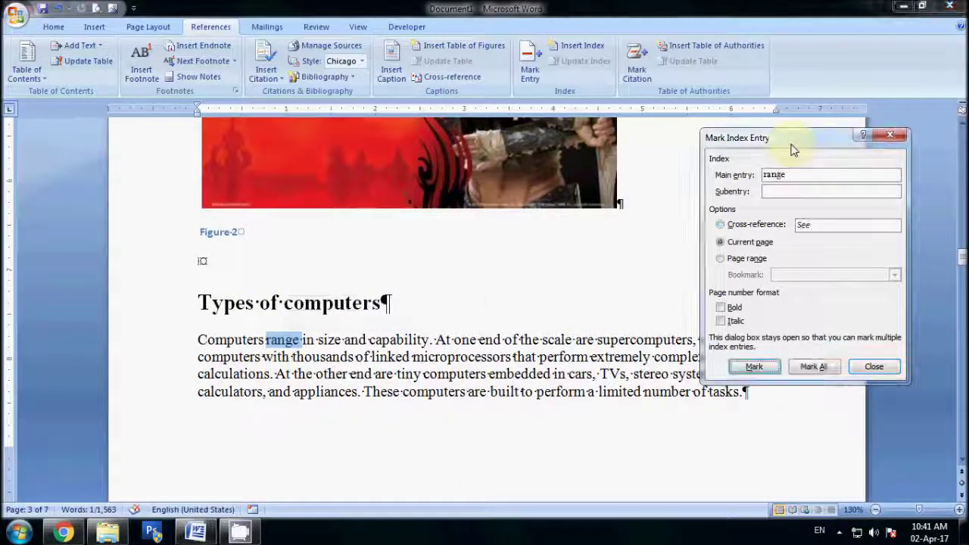
{"action": "left_click", "coordinate": [749, 225]}
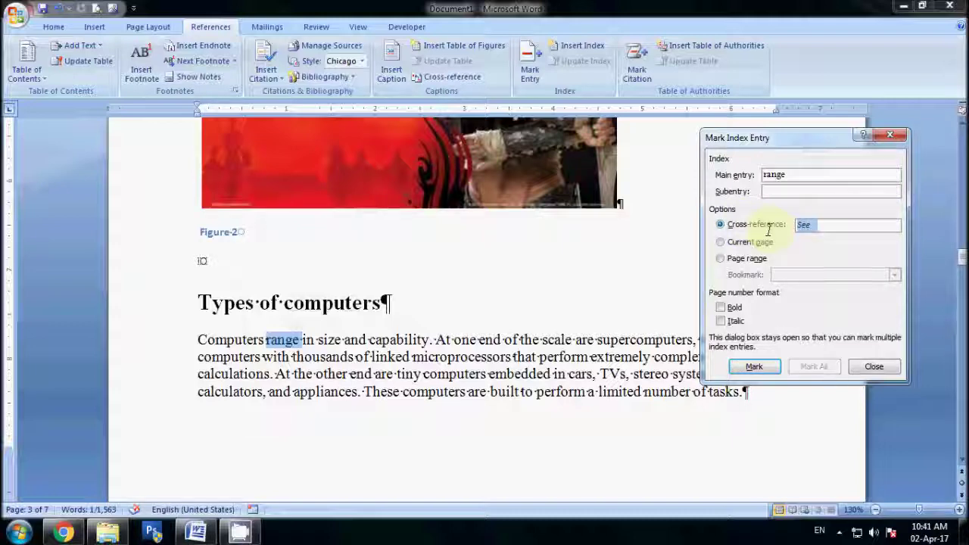
{"action": "type", "text": "3"}
{"action": "left_click", "coordinate": [753, 369]}
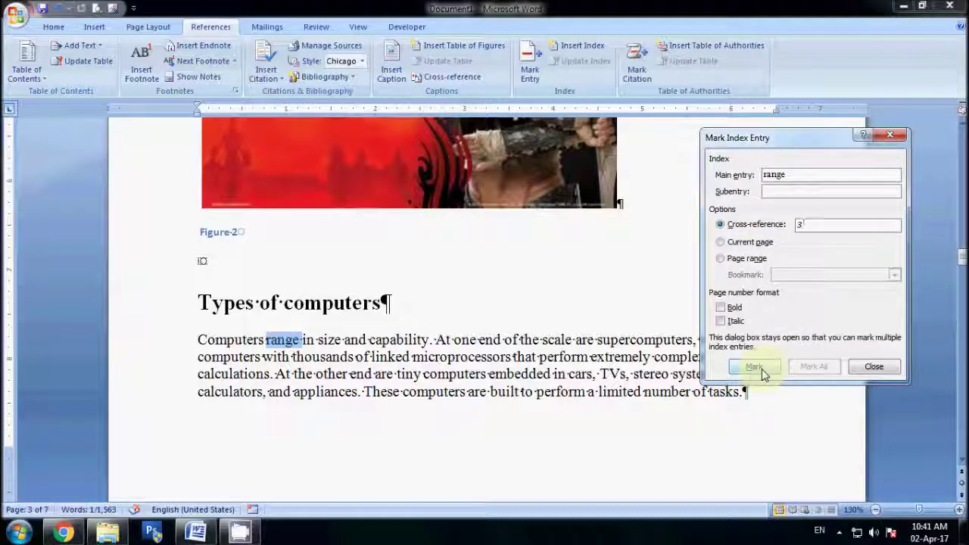
{"action": "left_click", "coordinate": [452, 396]}
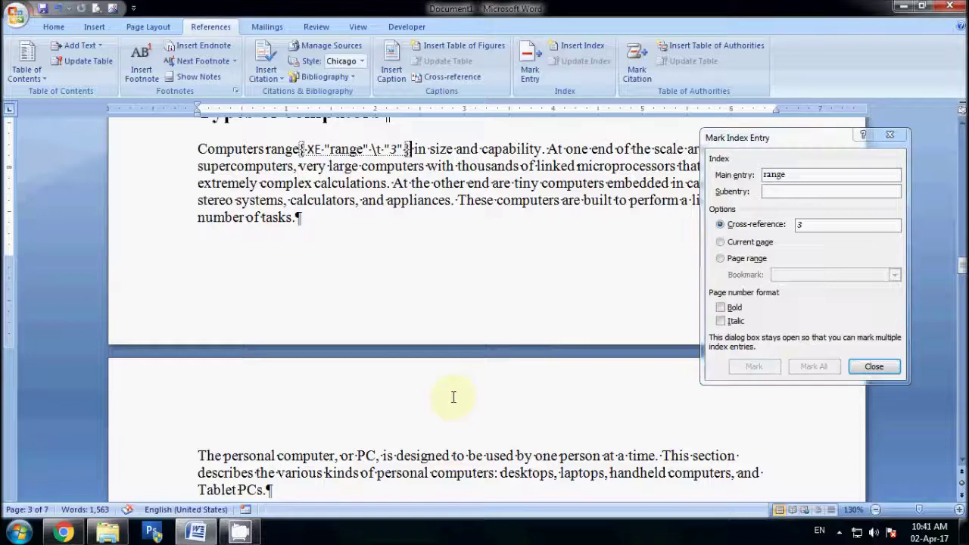
{"action": "scroll", "coordinate": [452, 396], "scroll_direction": "down", "scroll_amount": 4}
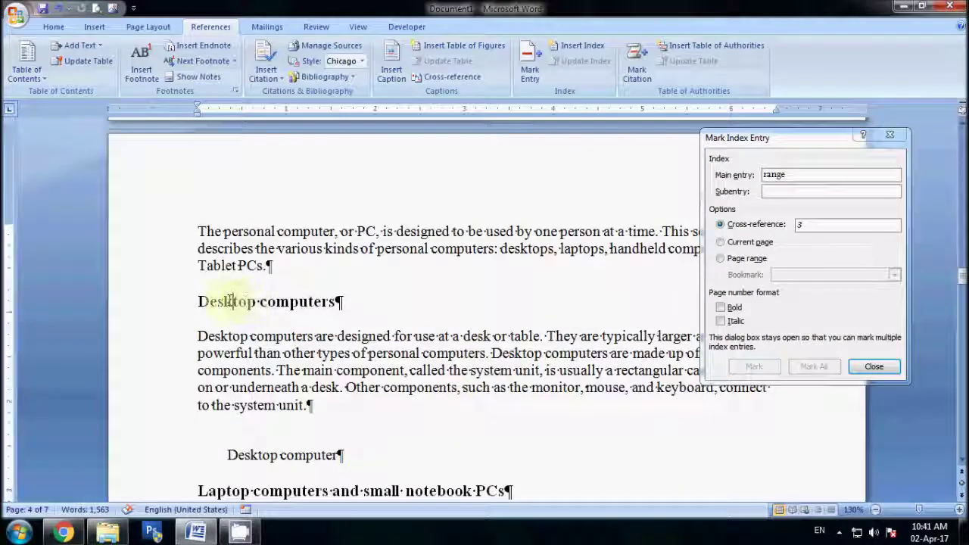
Step: Mark 'Desktop' and 'Laptop' as cross-reference index entries with page number 4
{"action": "double_click", "coordinate": [224, 301]}
{"action": "left_click", "coordinate": [767, 139]}
{"action": "left_click", "coordinate": [738, 224]}
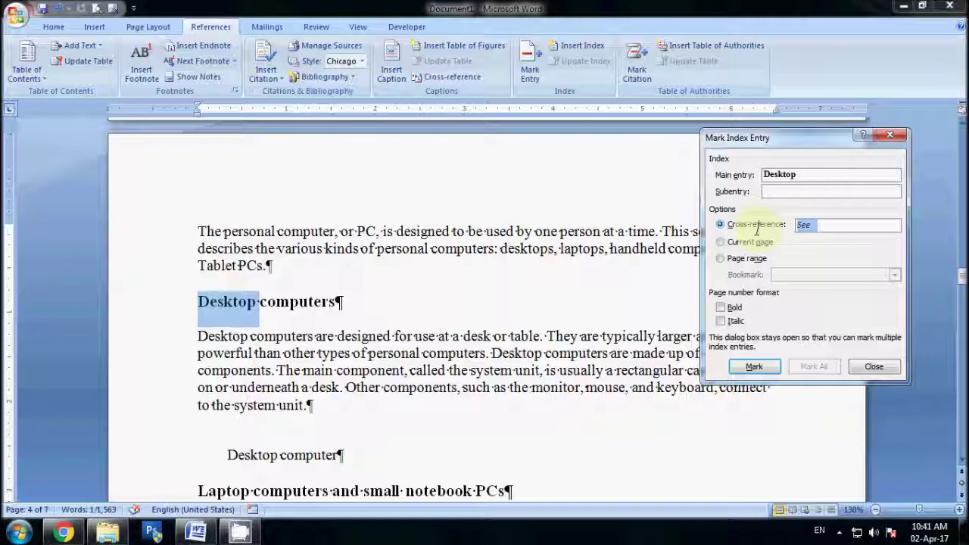
{"action": "type", "text": "4"}
{"action": "left_click", "coordinate": [754, 367]}
{"action": "scroll", "coordinate": [551, 396], "scroll_direction": "down", "scroll_amount": 3}
{"action": "scroll", "coordinate": [538, 408], "scroll_direction": "down", "scroll_amount": 3}
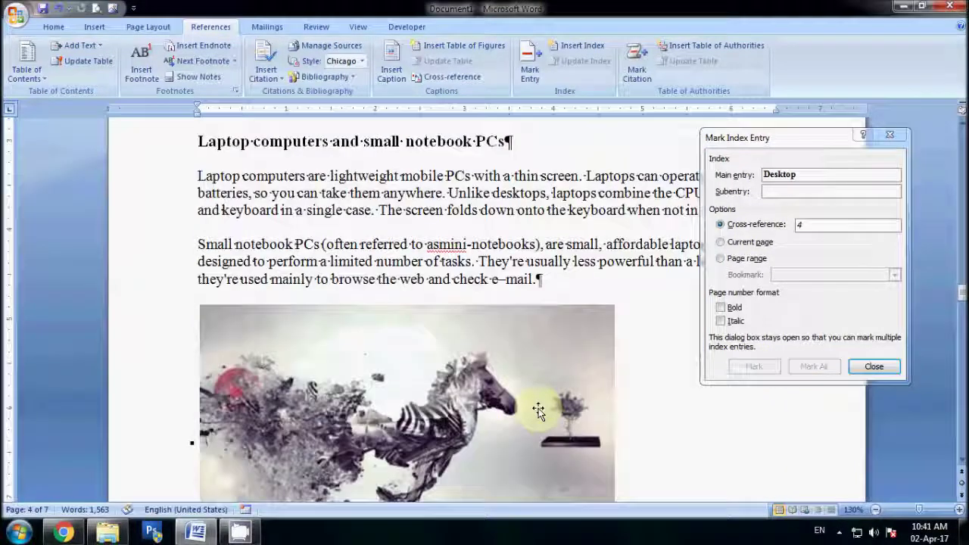
{"action": "double_click", "coordinate": [224, 180]}
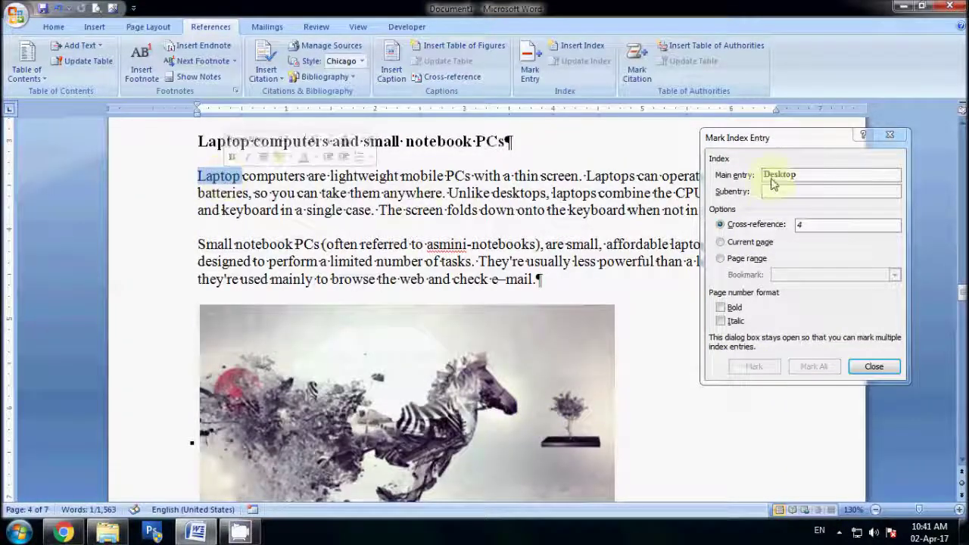
{"action": "left_click", "coordinate": [720, 224]}
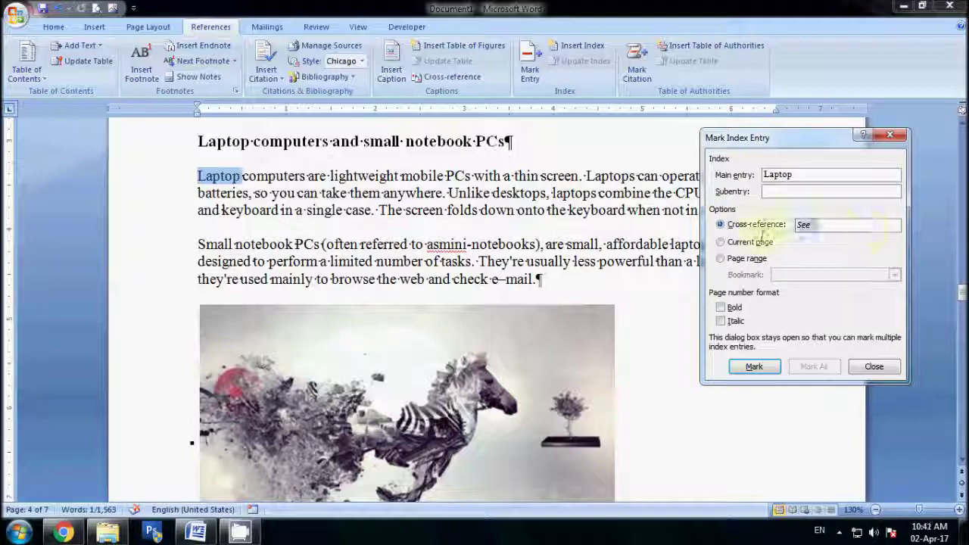
{"action": "type", "text": "4"}
{"action": "left_click", "coordinate": [755, 368]}
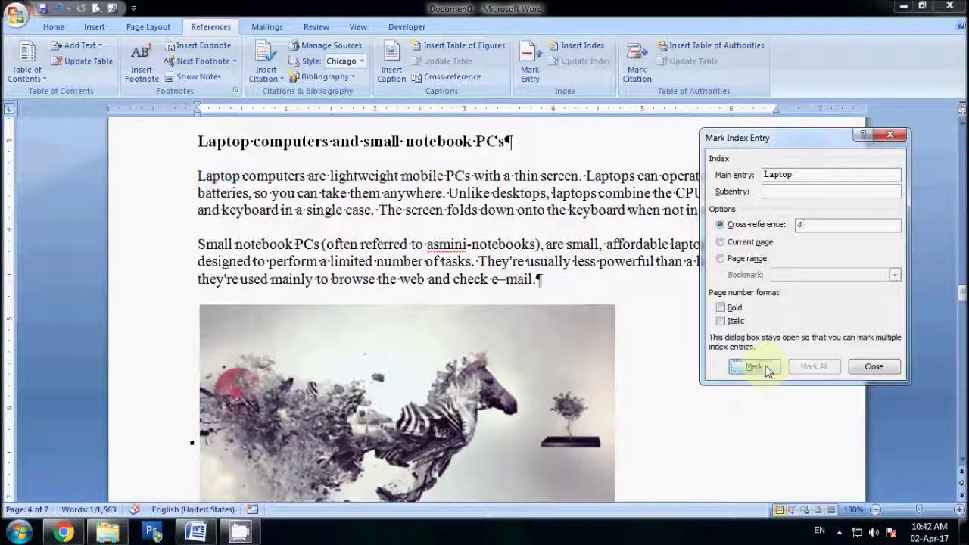
{"action": "scroll", "coordinate": [677, 389], "scroll_direction": "down", "scroll_amount": 5}
{"action": "scroll", "coordinate": [681, 390], "scroll_direction": "down", "scroll_amount": 8}
{"action": "scroll", "coordinate": [680, 390], "scroll_direction": "up", "scroll_amount": 3}
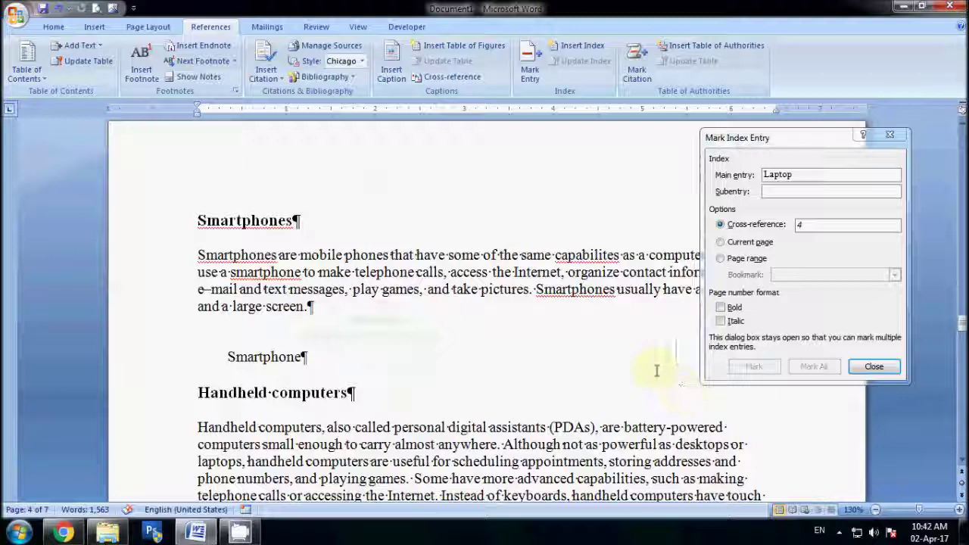
Step: Mark 'Smartphones' and 'PDAs' as page 5 cross-reference entries, then close Mark Index Entry
{"action": "triple_click", "coordinate": [243, 220]}
{"action": "left_click", "coordinate": [819, 182]}
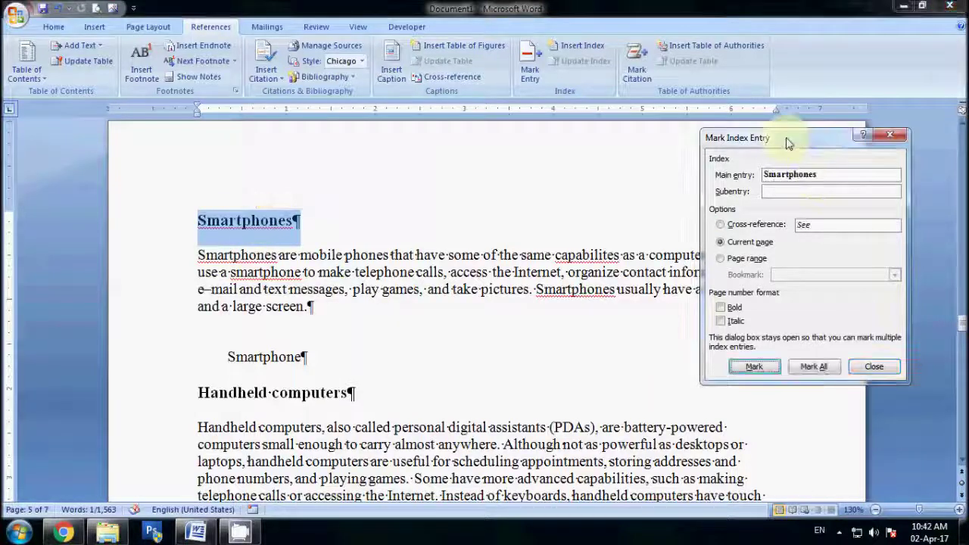
{"action": "left_click", "coordinate": [720, 224]}
{"action": "left_click", "coordinate": [832, 225]}
{"action": "double_click", "coordinate": [831, 225]}
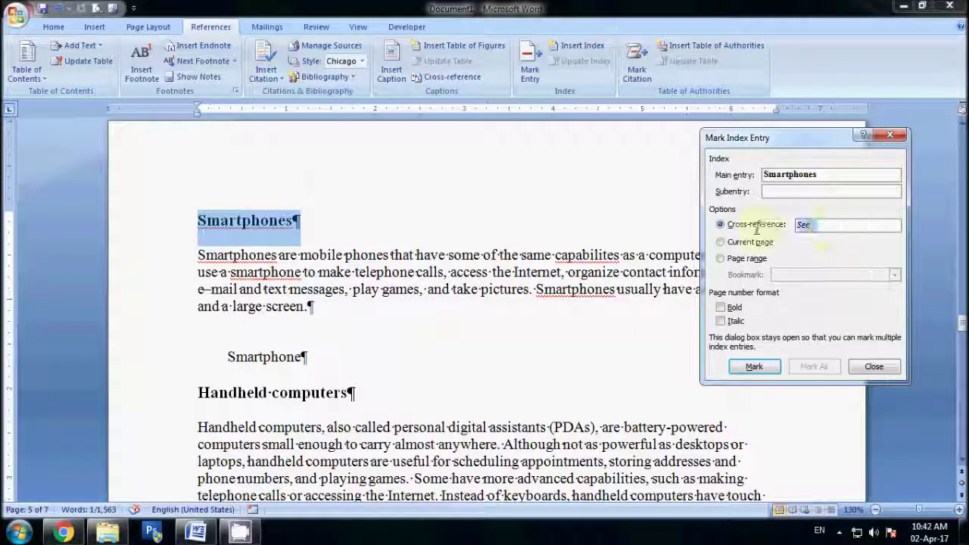
{"action": "type", "text": "5"}
{"action": "left_click", "coordinate": [754, 366]}
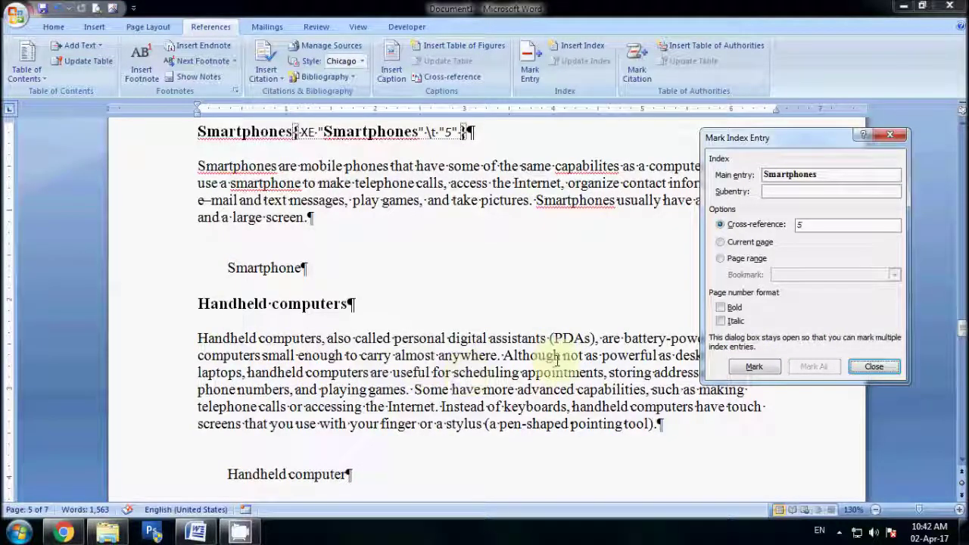
{"action": "left_click", "coordinate": [570, 339]}
{"action": "double_click", "coordinate": [569, 339]}
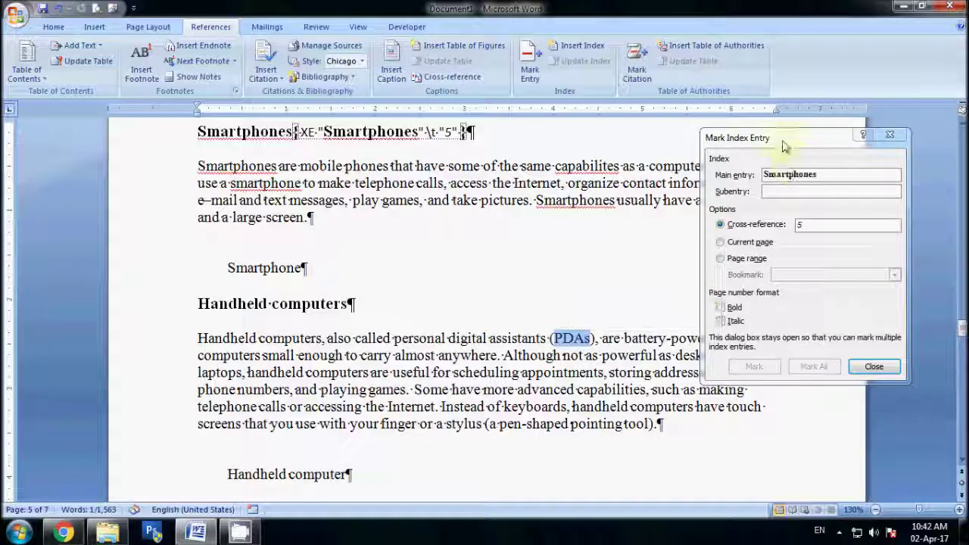
{"action": "left_click", "coordinate": [766, 243]}
{"action": "left_click", "coordinate": [761, 225]}
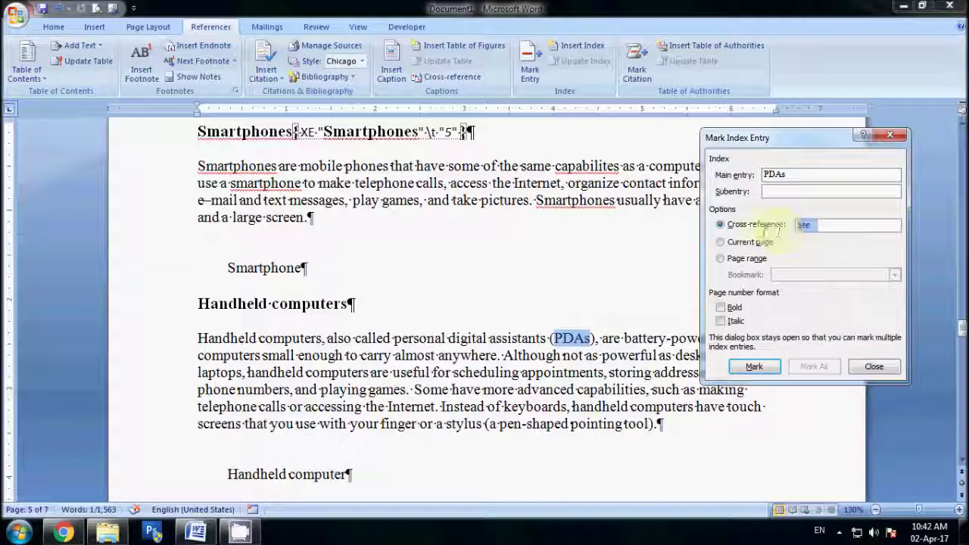
{"action": "type", "text": "5"}
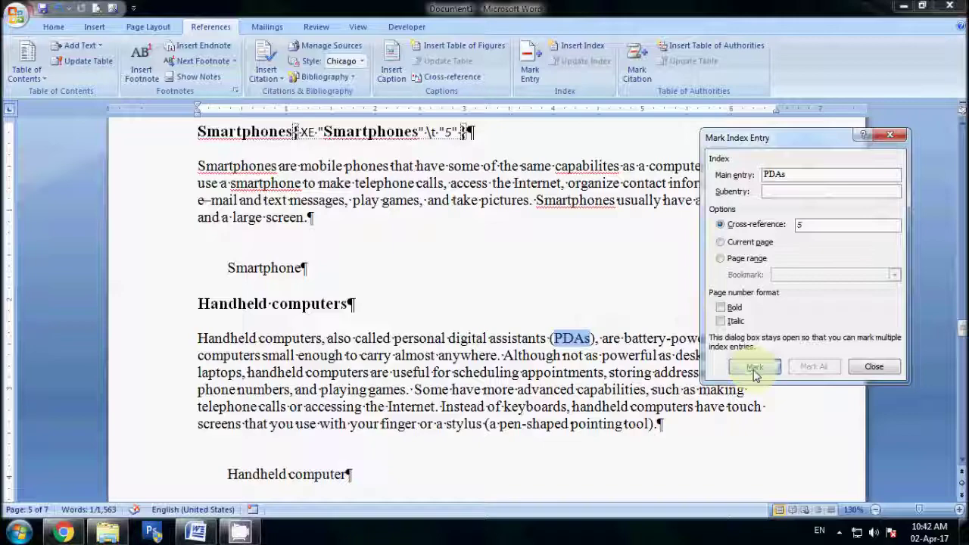
{"action": "left_click", "coordinate": [754, 367]}
{"action": "left_click", "coordinate": [863, 371]}
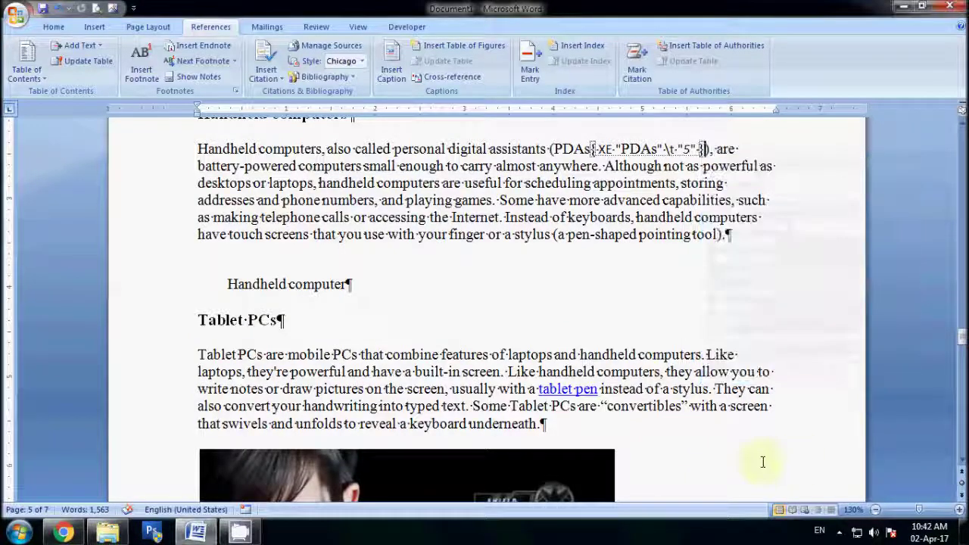
{"action": "scroll", "coordinate": [761, 461], "scroll_direction": "up", "scroll_amount": 5}
{"action": "scroll", "coordinate": [865, 421], "scroll_direction": "up", "scroll_amount": 4}
{"action": "mouse_move", "coordinate": [963, 338]}
{"action": "left_mouse_down"}
{"action": "mouse_move", "coordinate": [959, 152]}
{"action": "mouse_move", "coordinate": [960, 167]}
{"action": "left_mouse_up"}
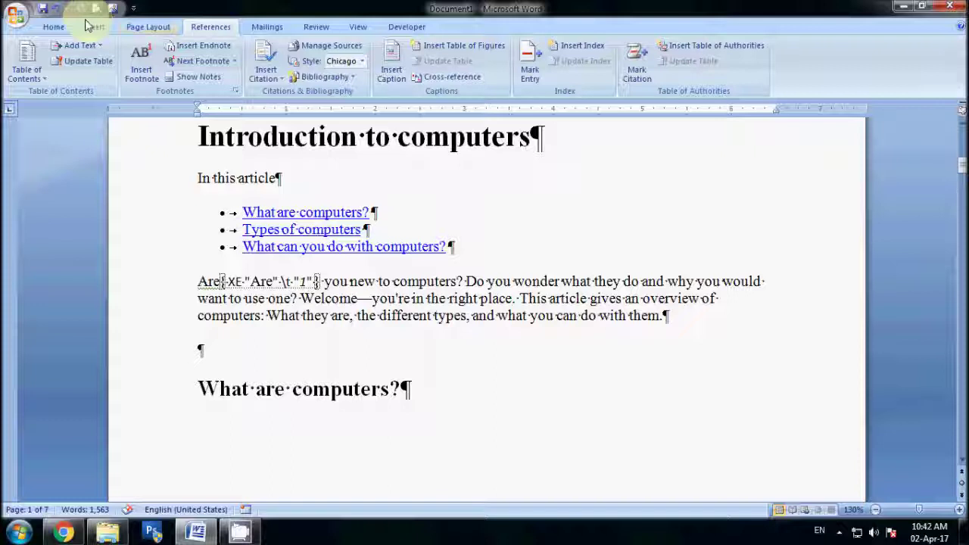
Step: Hide formatting marks and start a new paragraph after the Gaming section
{"action": "left_click", "coordinate": [55, 26]}
{"action": "left_click", "coordinate": [439, 53]}
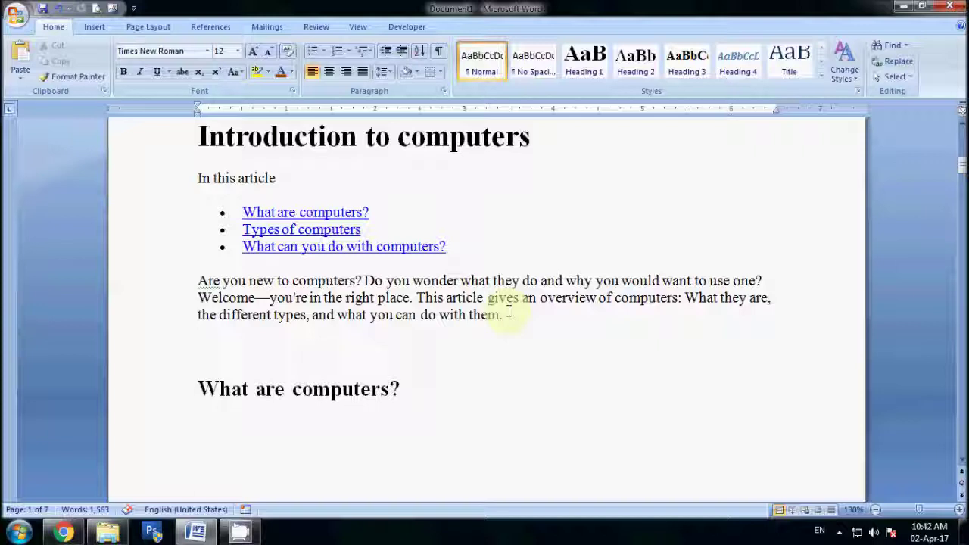
{"action": "key", "text": "ctrl+End"}
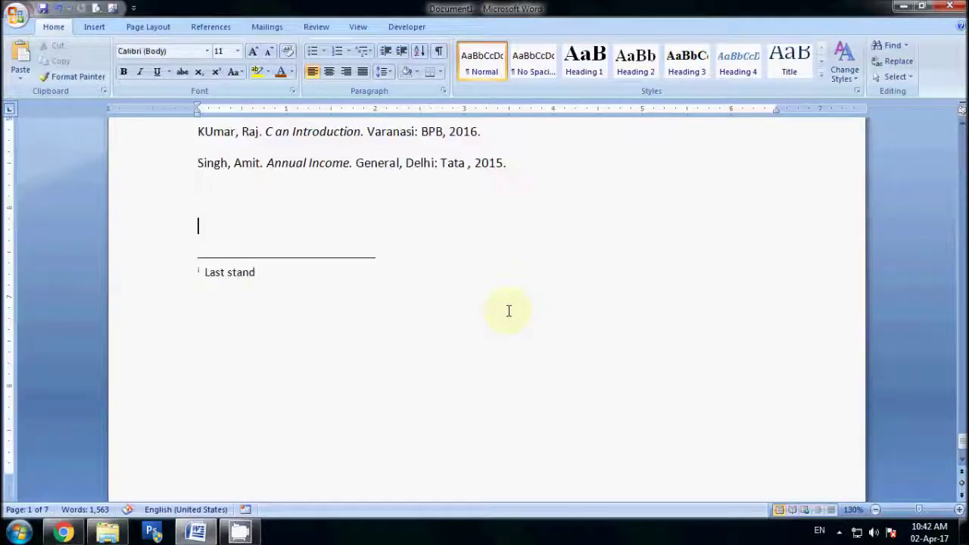
{"action": "scroll", "coordinate": [525, 326], "scroll_direction": "up", "scroll_amount": 4}
{"action": "scroll", "coordinate": [667, 326], "scroll_direction": "up", "scroll_amount": 3}
{"action": "left_click", "coordinate": [725, 357]}
{"action": "key", "text": "Return"}
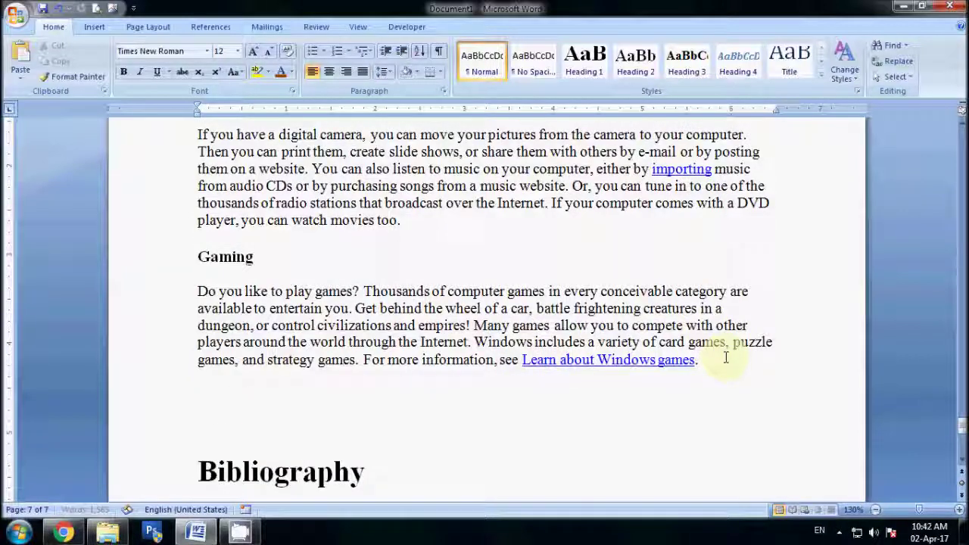
Step: Make the 'Index Entry' line a bold 18 pt heading with an empty line below it
{"action": "left_click", "coordinate": [299, 401]}
{"action": "type", "text": "Index Entry"}
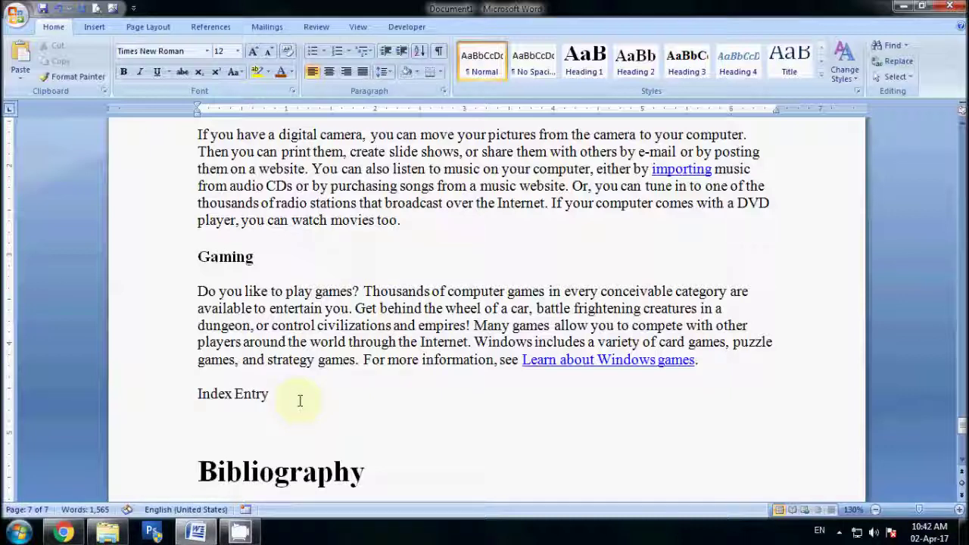
{"action": "triple_click", "coordinate": [300, 400]}
{"action": "key", "text": "ctrl+b"}
{"action": "key", "text": "ctrl+shift+period"}
{"action": "key", "text": "ctrl+shift+period"}
{"action": "key", "text": "ctrl+shift+period"}
{"action": "key", "text": "ctrl+b"}
{"action": "left_click", "coordinate": [353, 397]}
{"action": "key", "text": "Return"}
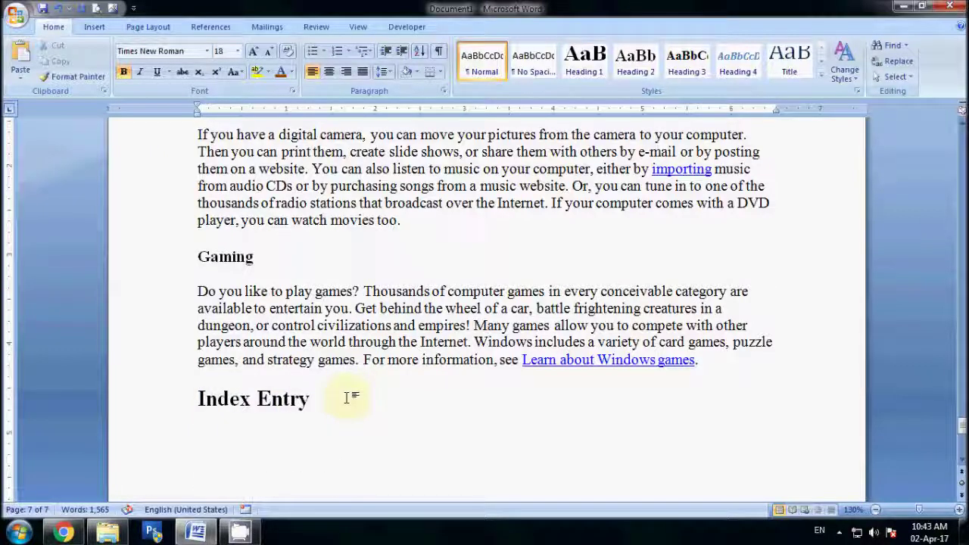
{"action": "left_click", "coordinate": [212, 27]}
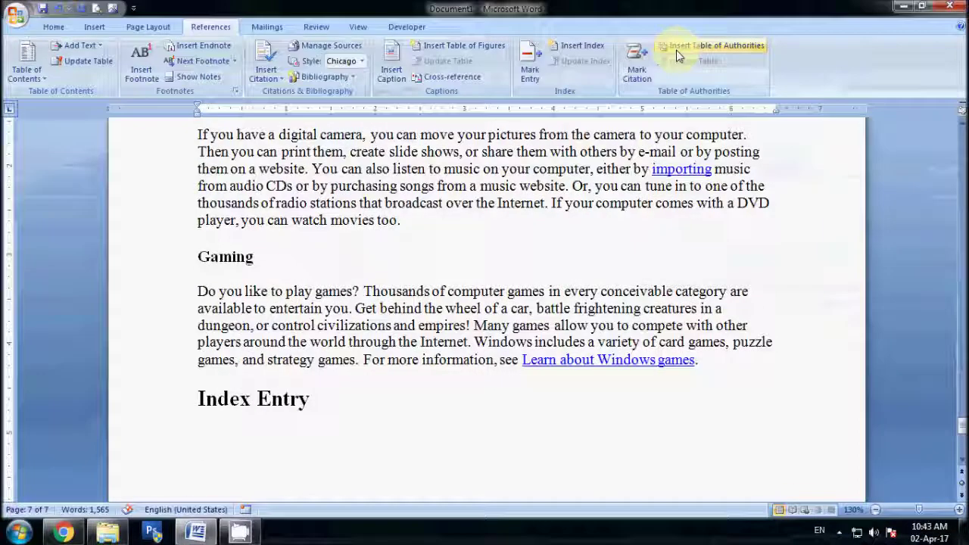
{"action": "left_click", "coordinate": [680, 53]}
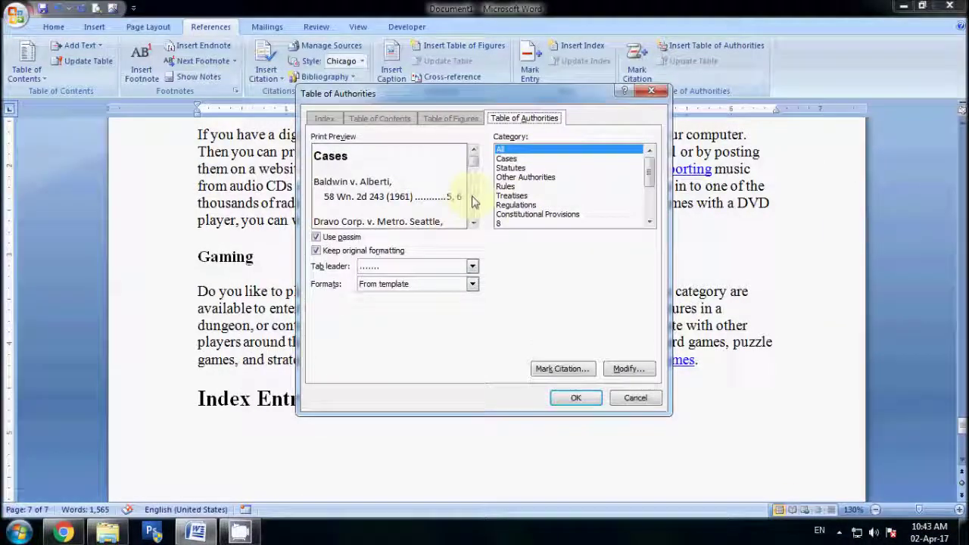
{"action": "left_click", "coordinate": [470, 287]}
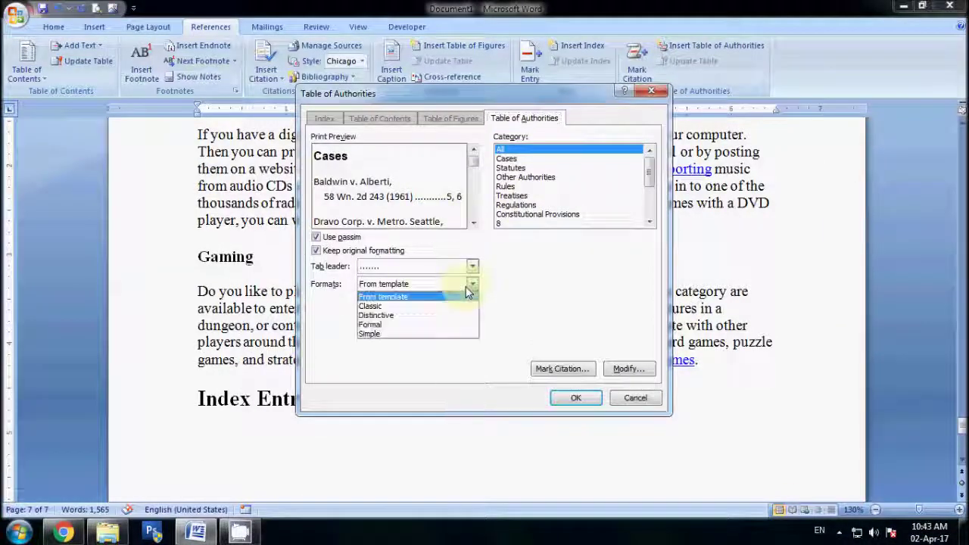
{"action": "left_click", "coordinate": [461, 300]}
{"action": "left_click", "coordinate": [471, 286]}
{"action": "left_click", "coordinate": [445, 307]}
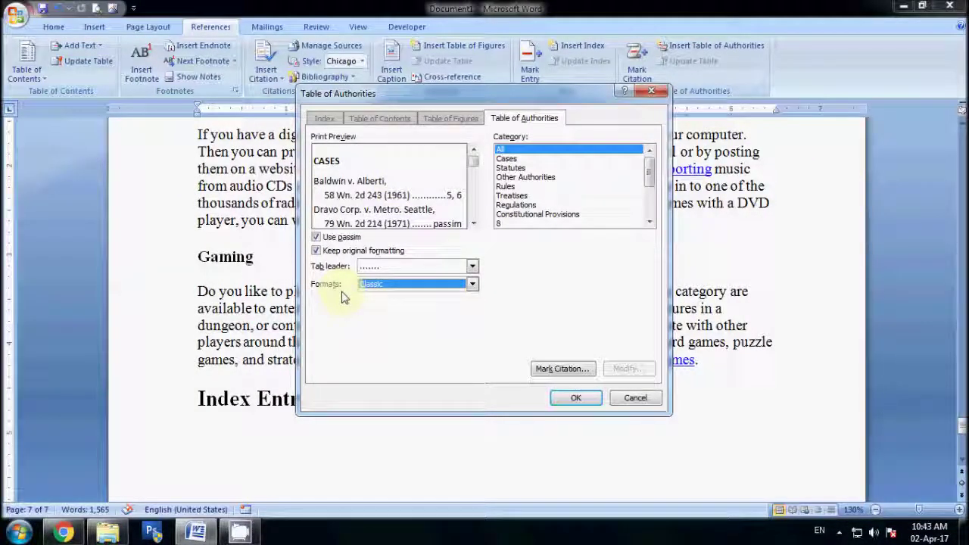
{"action": "left_click", "coordinate": [580, 398]}
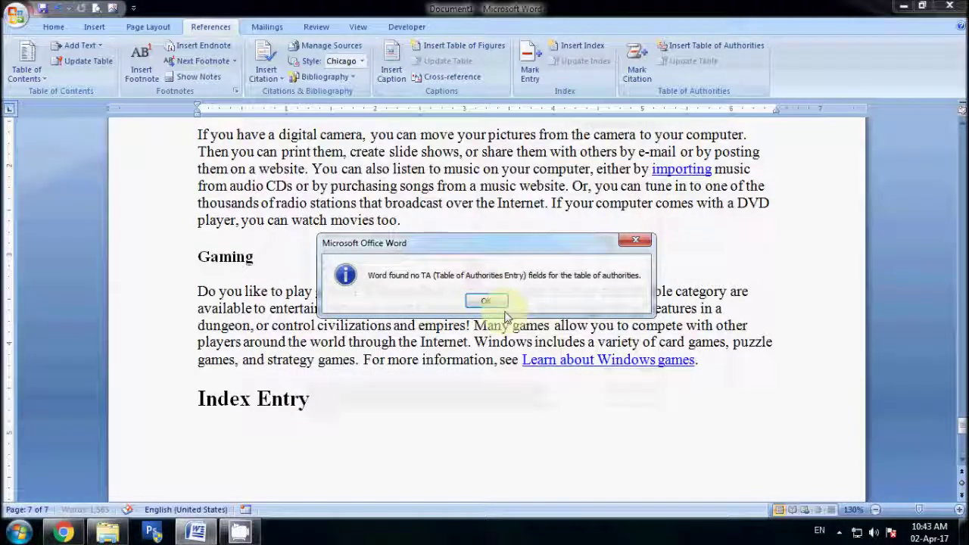
{"action": "left_click", "coordinate": [485, 304]}
{"action": "scroll", "coordinate": [480, 357], "scroll_direction": "down", "scroll_amount": 3}
{"action": "scroll", "coordinate": [480, 360], "scroll_direction": "up", "scroll_amount": 2}
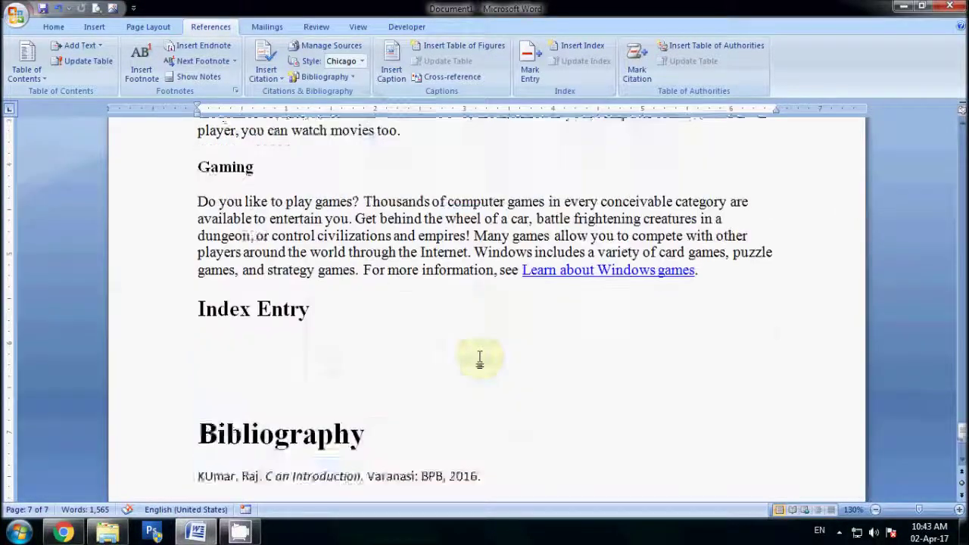
{"action": "scroll", "coordinate": [454, 371], "scroll_direction": "up", "scroll_amount": 1}
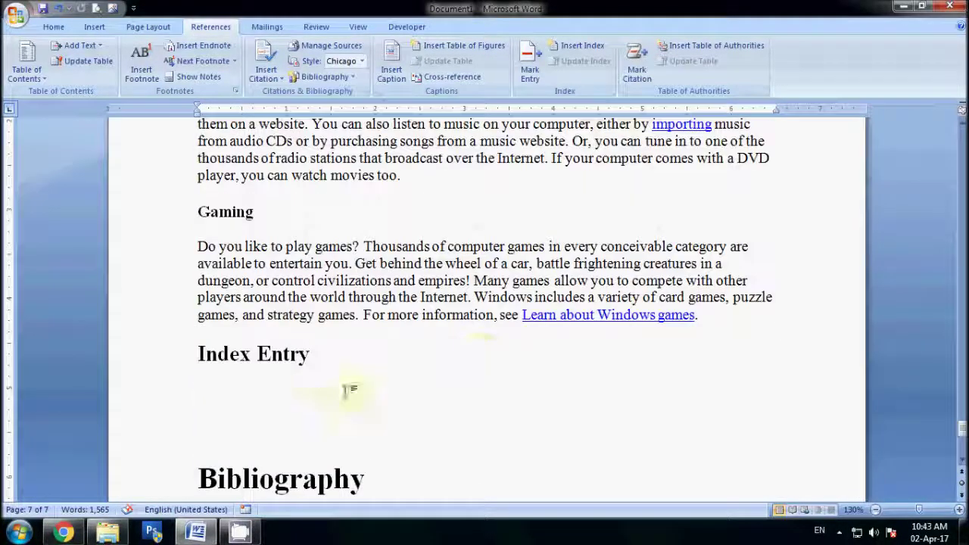
{"action": "left_click", "coordinate": [638, 78]}
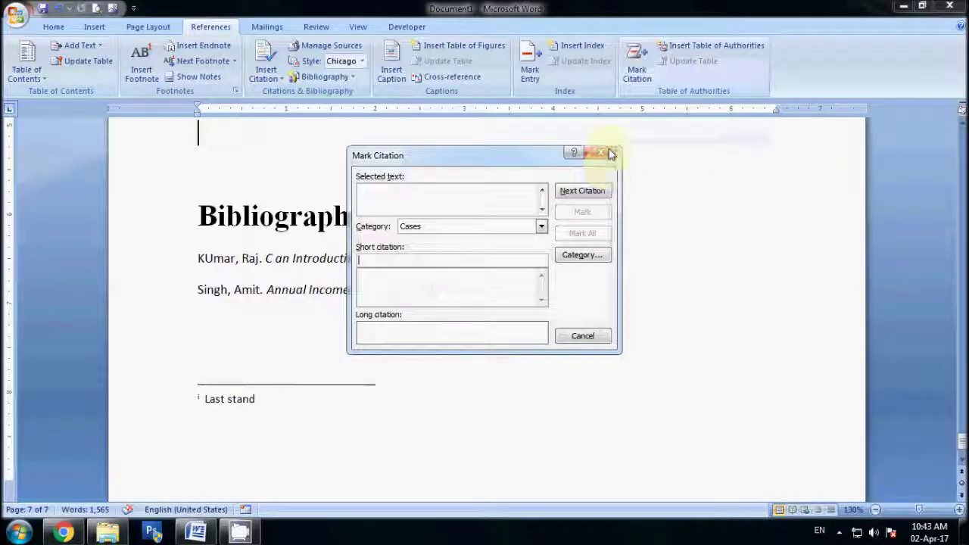
{"action": "left_click", "coordinate": [610, 156]}
{"action": "scroll", "coordinate": [532, 202], "scroll_direction": "up", "scroll_amount": 3}
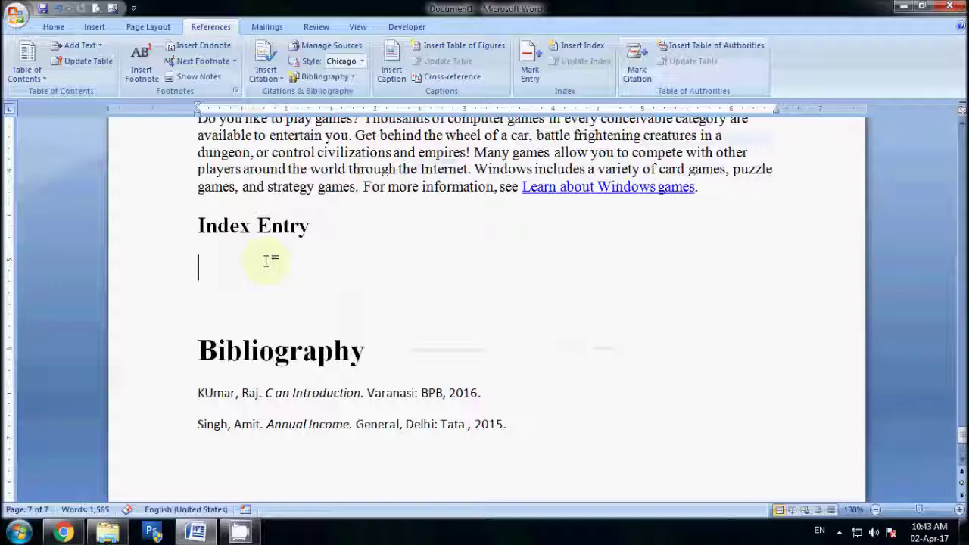
{"action": "left_click", "coordinate": [681, 45]}
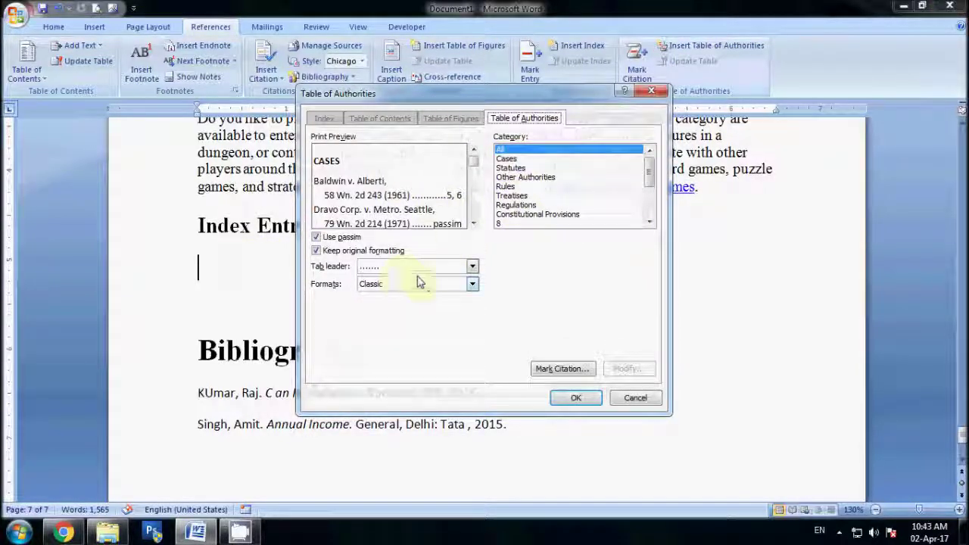
{"action": "left_click", "coordinate": [572, 397]}
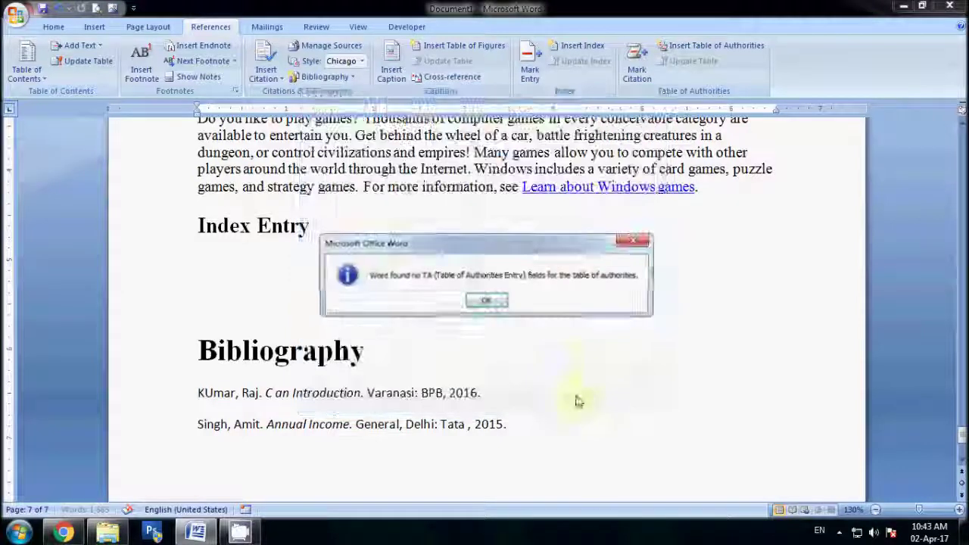
{"action": "left_click", "coordinate": [486, 302]}
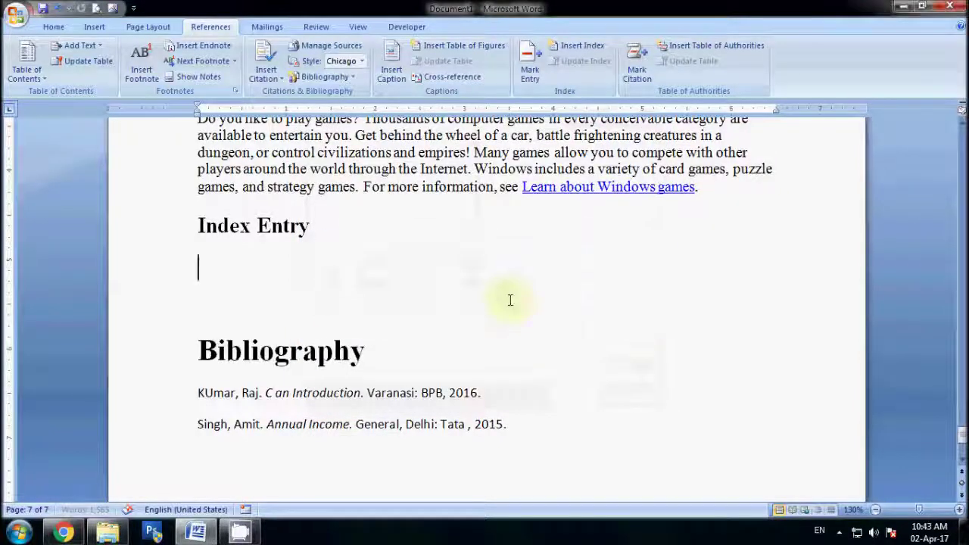
Step: Insert a Classic-format, 2-column index of the marked terms under 'Index Entry'
{"action": "left_click", "coordinate": [579, 51]}
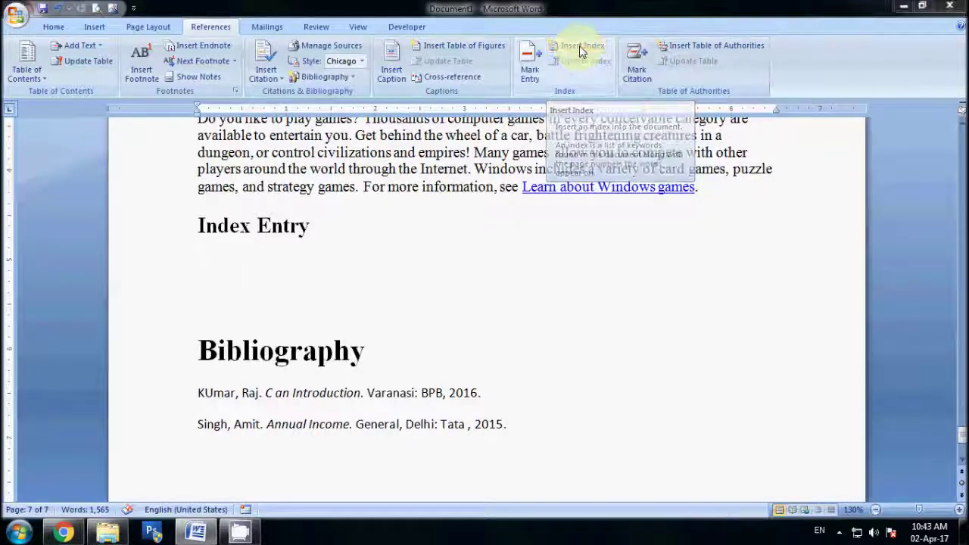
{"action": "left_click", "coordinate": [472, 284]}
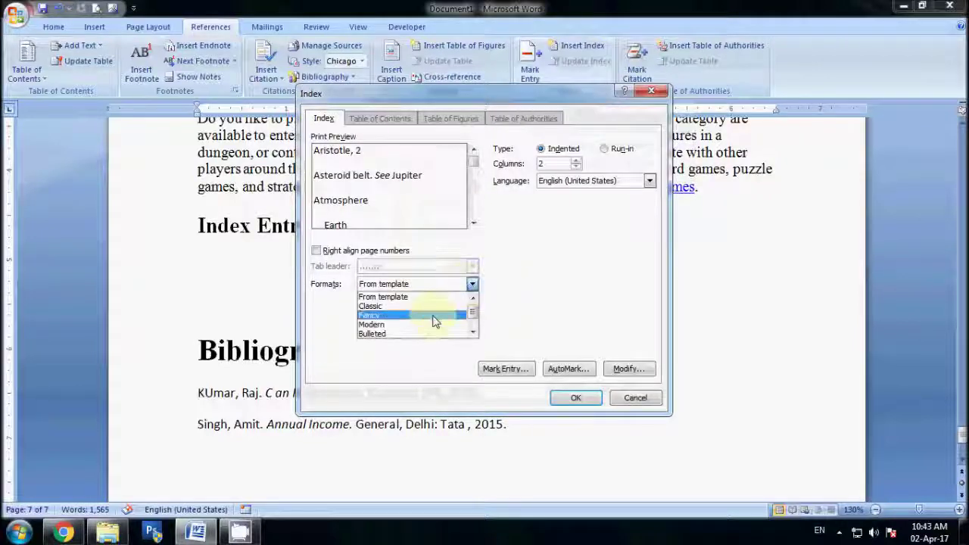
{"action": "left_click", "coordinate": [435, 311]}
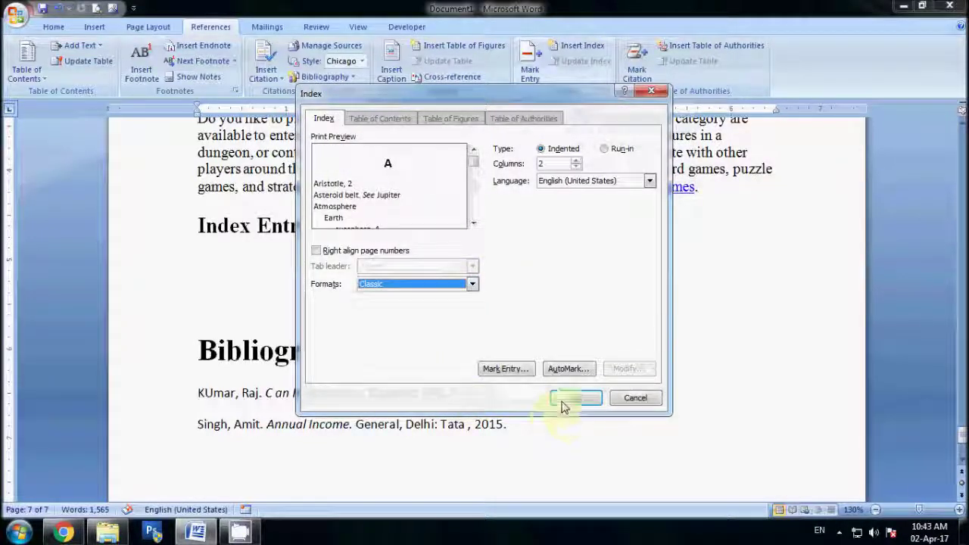
{"action": "left_click", "coordinate": [569, 398]}
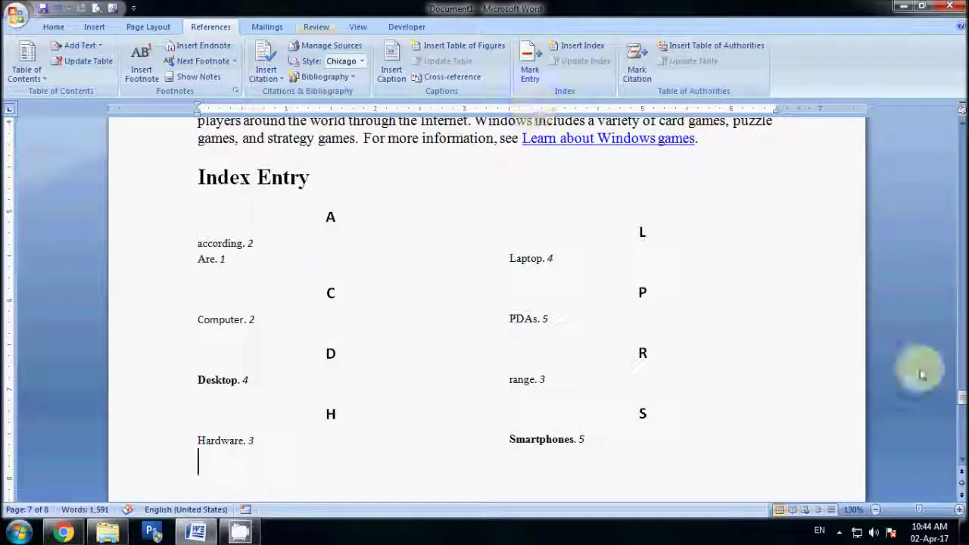
{"action": "mouse_move", "coordinate": [960, 398]}
{"action": "left_mouse_down"}
{"action": "mouse_move", "coordinate": [956, 151]}
{"action": "mouse_move", "coordinate": [958, 254]}
{"action": "mouse_move", "coordinate": [961, 158]}
{"action": "left_mouse_up"}
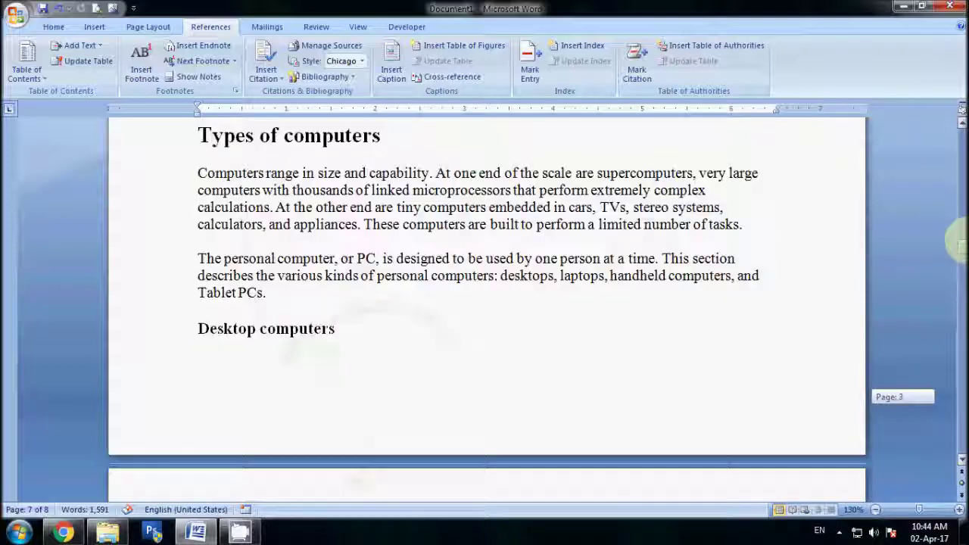
{"action": "scroll", "coordinate": [589, 346], "scroll_direction": "up", "scroll_amount": 8}
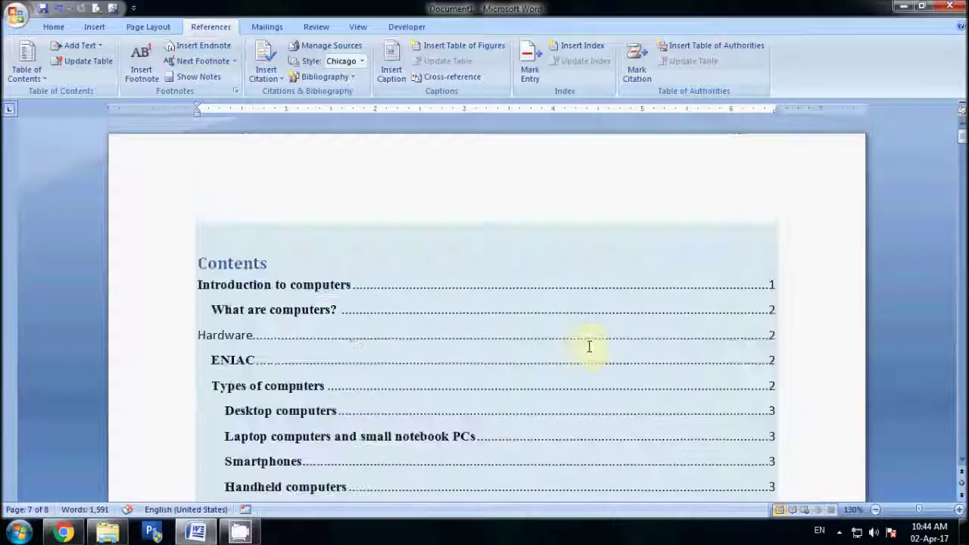
{"action": "scroll", "coordinate": [589, 346], "scroll_direction": "down", "scroll_amount": 12}
{"action": "scroll", "coordinate": [589, 346], "scroll_direction": "down", "scroll_amount": 4}
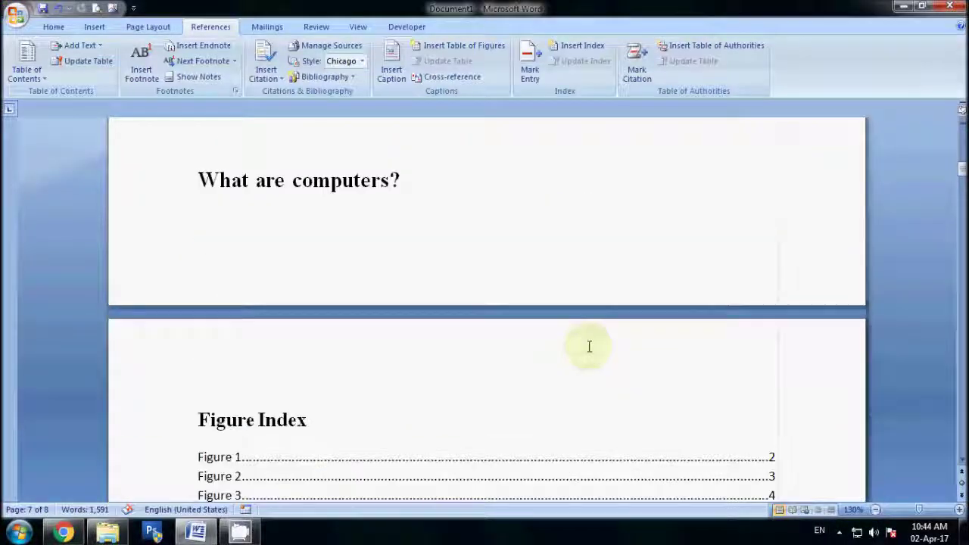